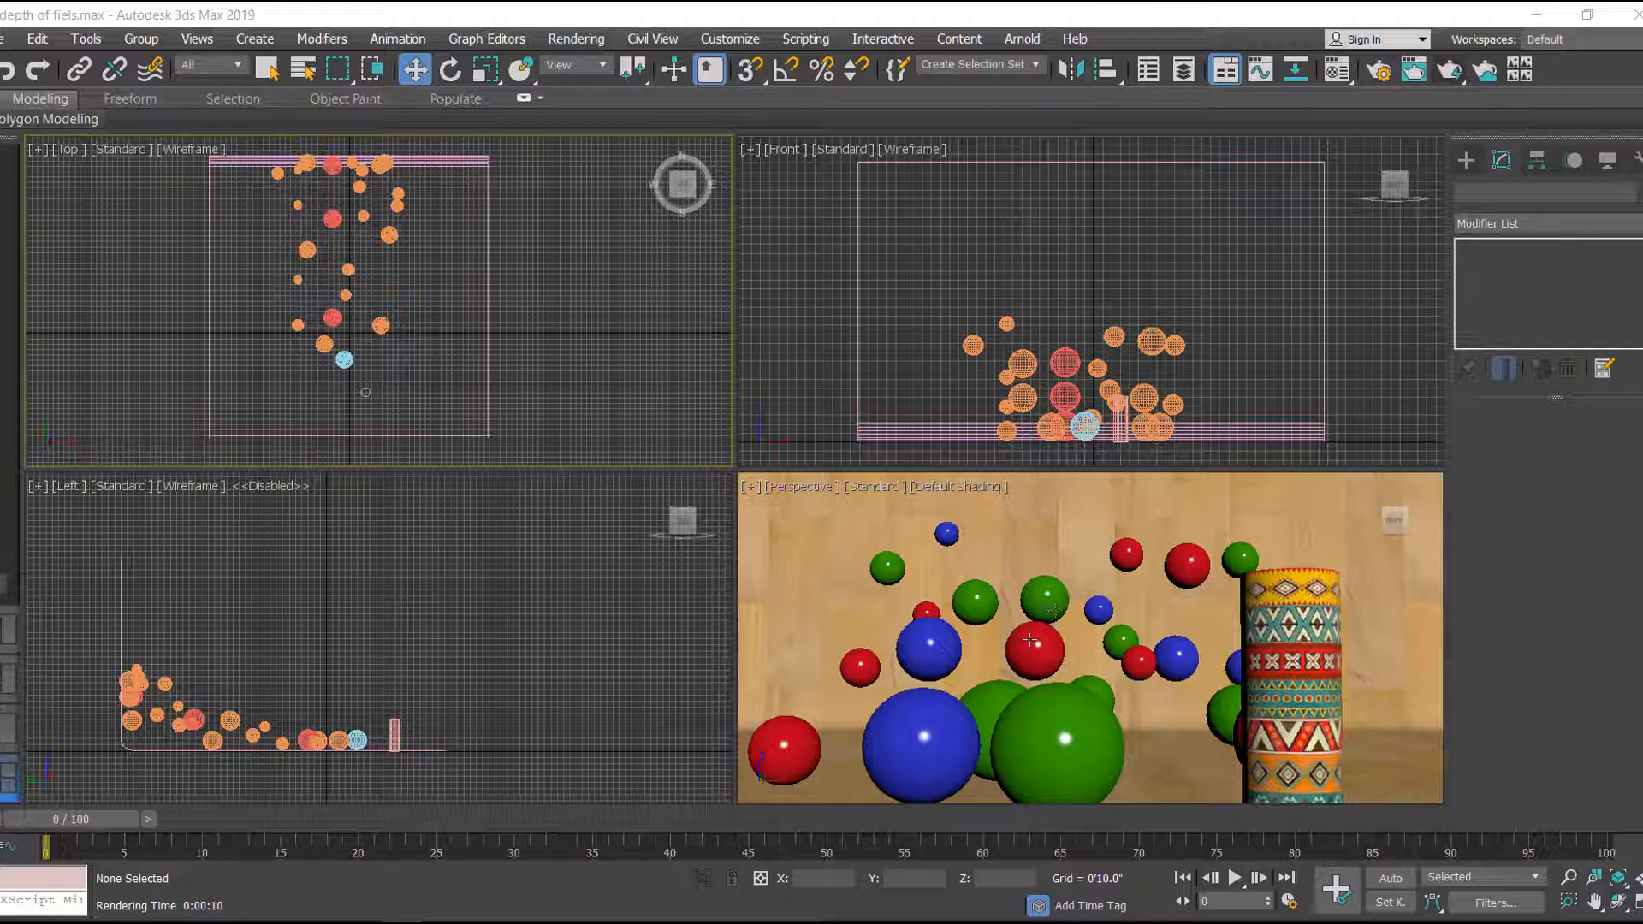
Create a Physical camera in the Top view, aimed from the floor's front edge through the spheres, and show its view in the Perspective viewport
left_click(653, 434)
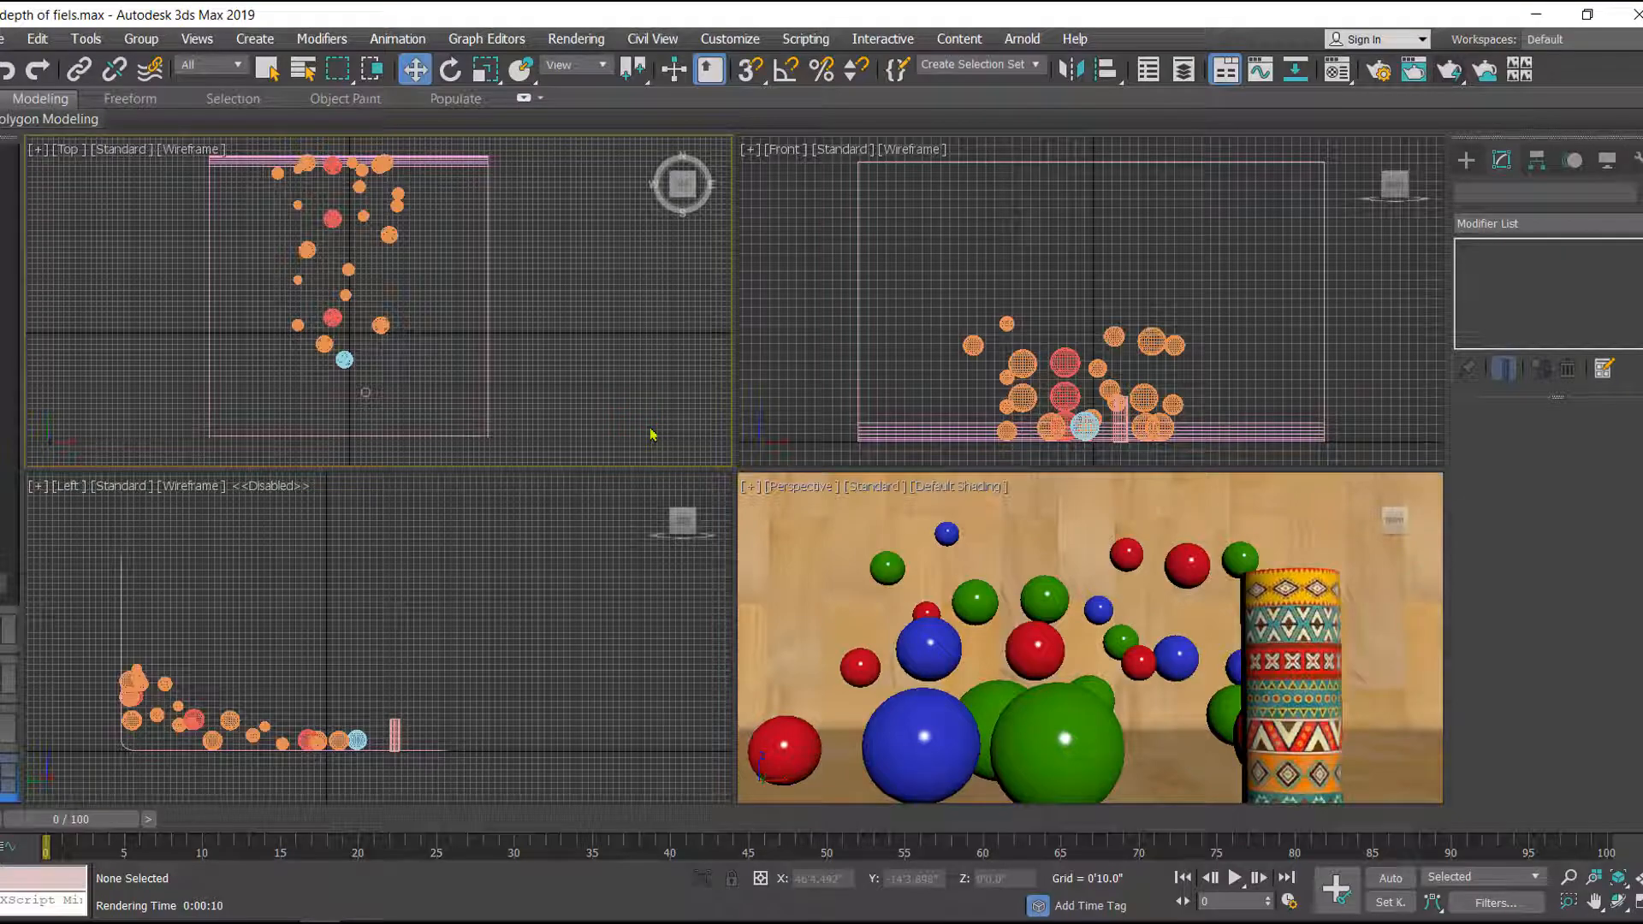
left_click(1466, 160)
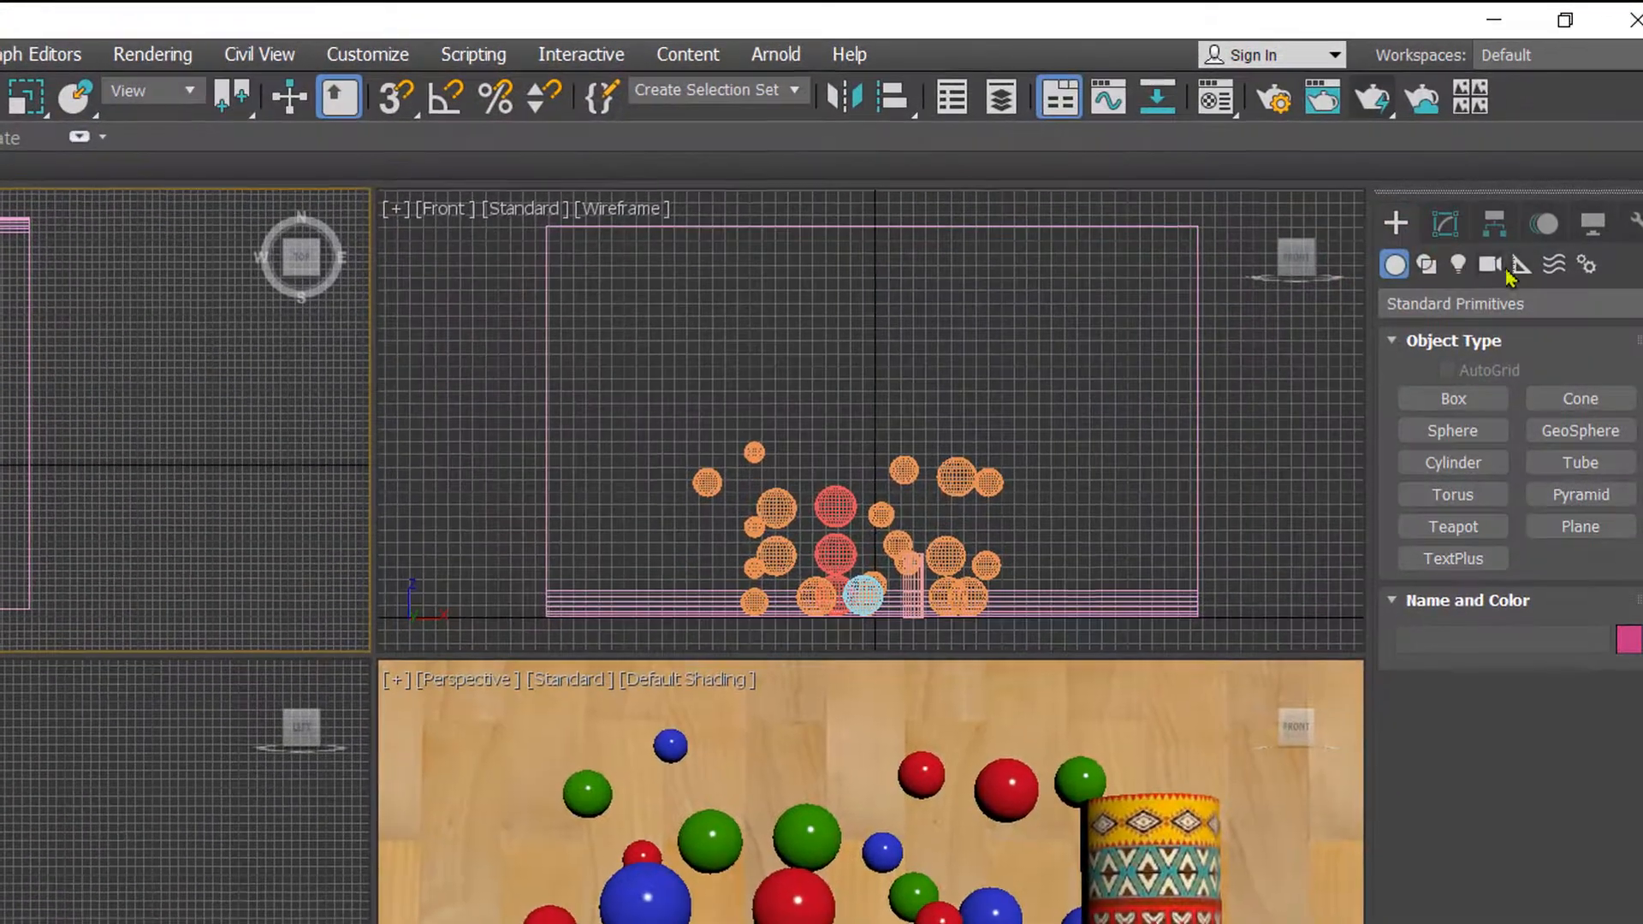
left_click(1491, 267)
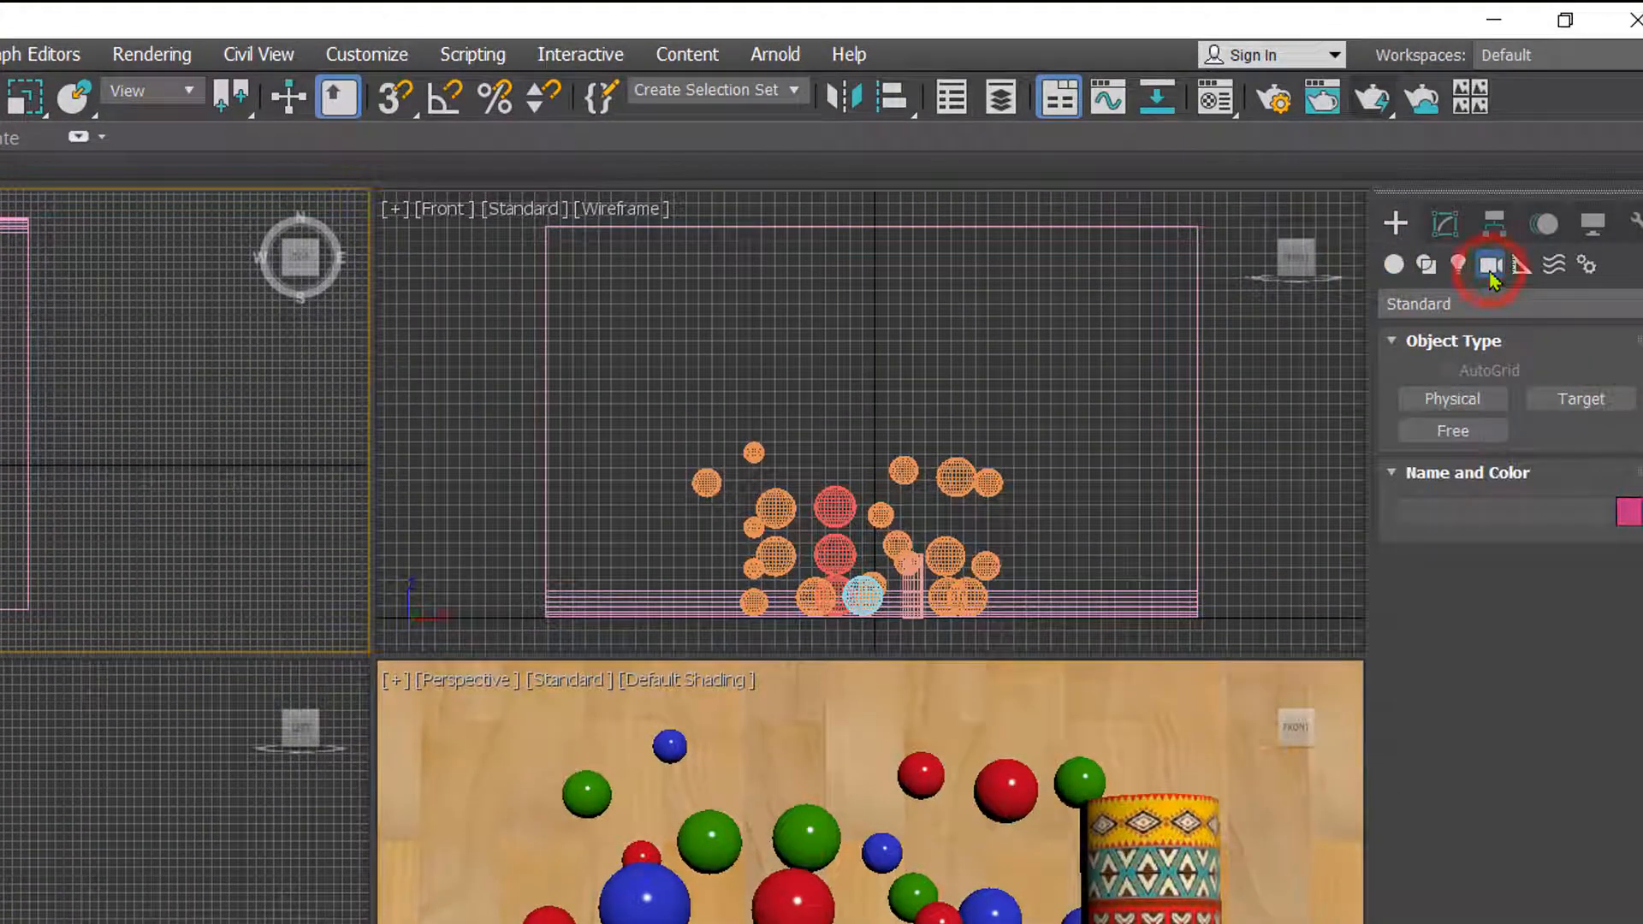
left_click(1470, 402)
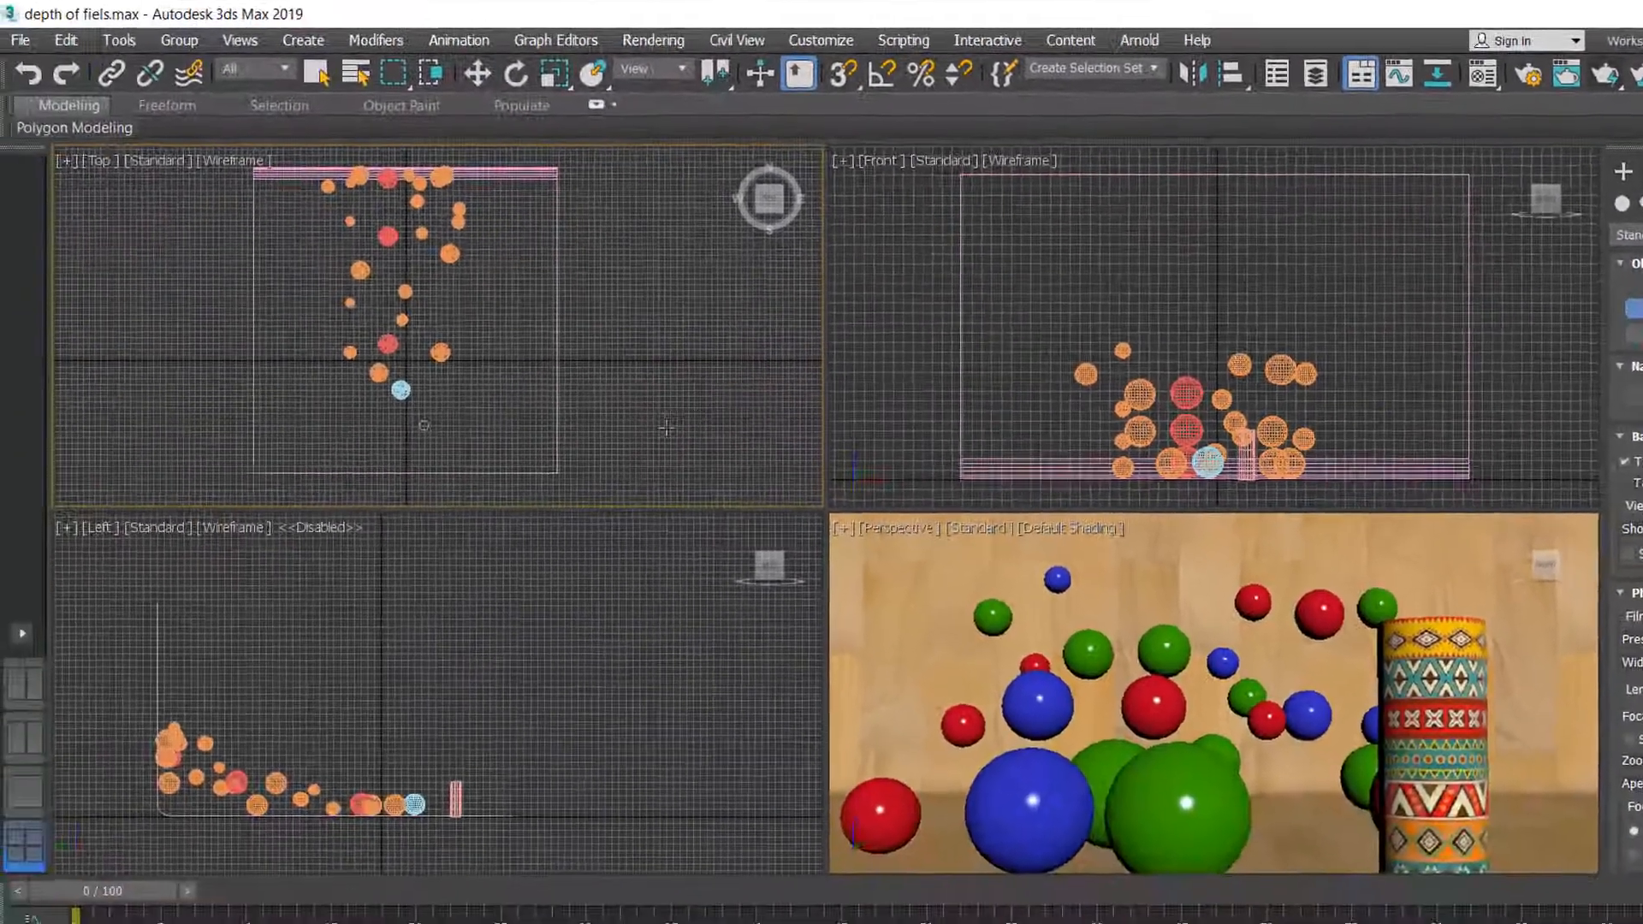
left_click_drag(399, 471, 400, 272)
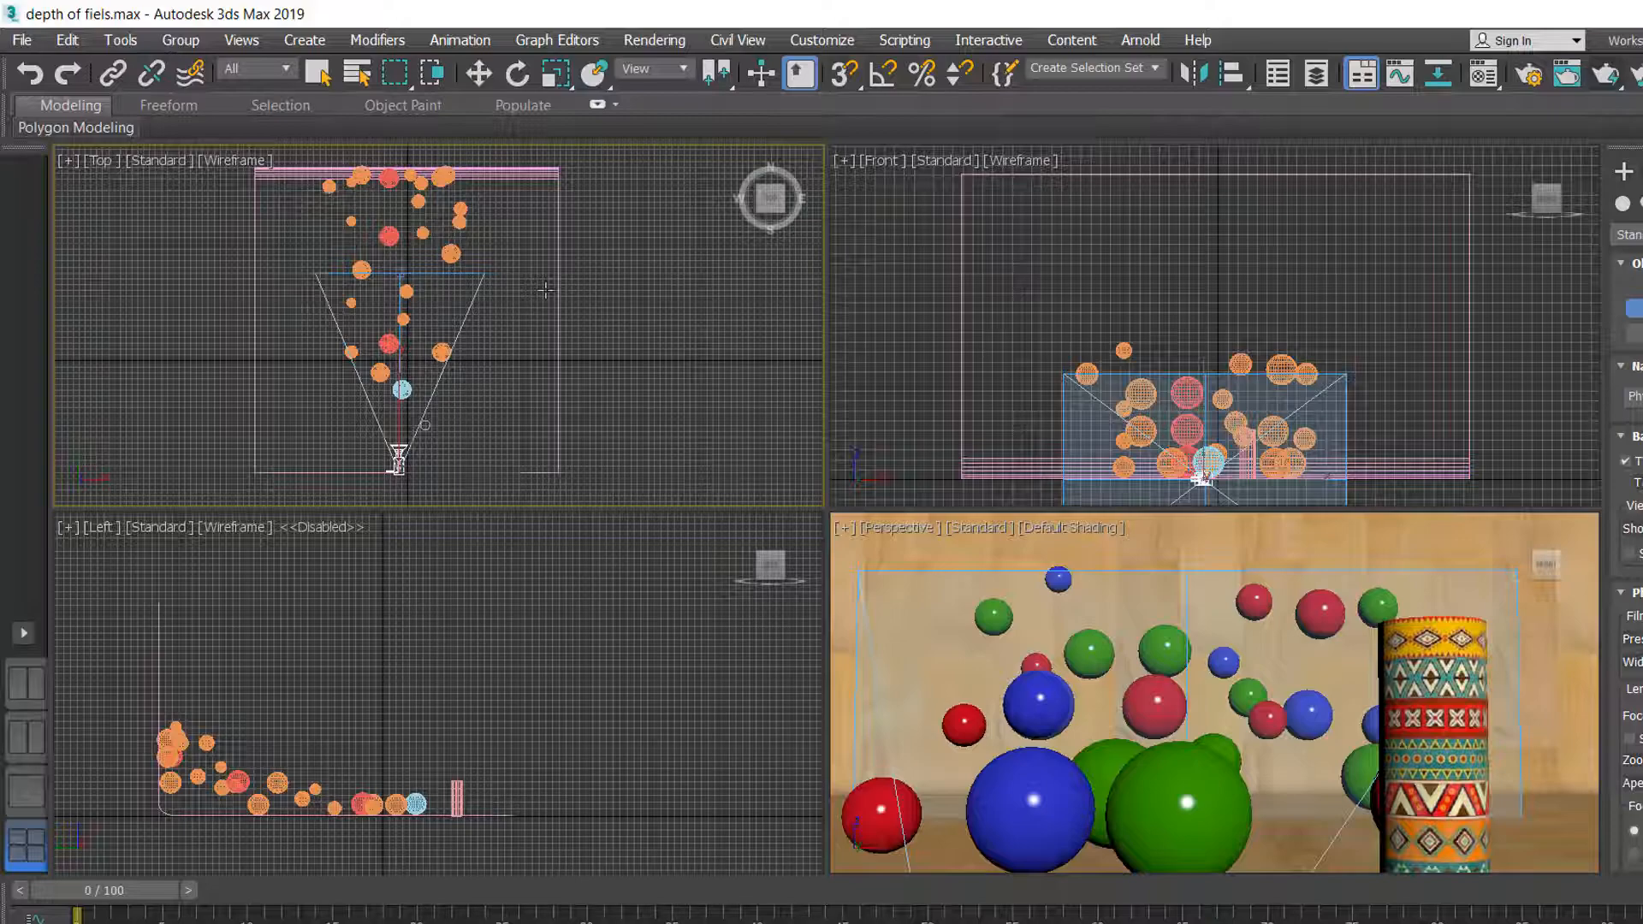
key("w")
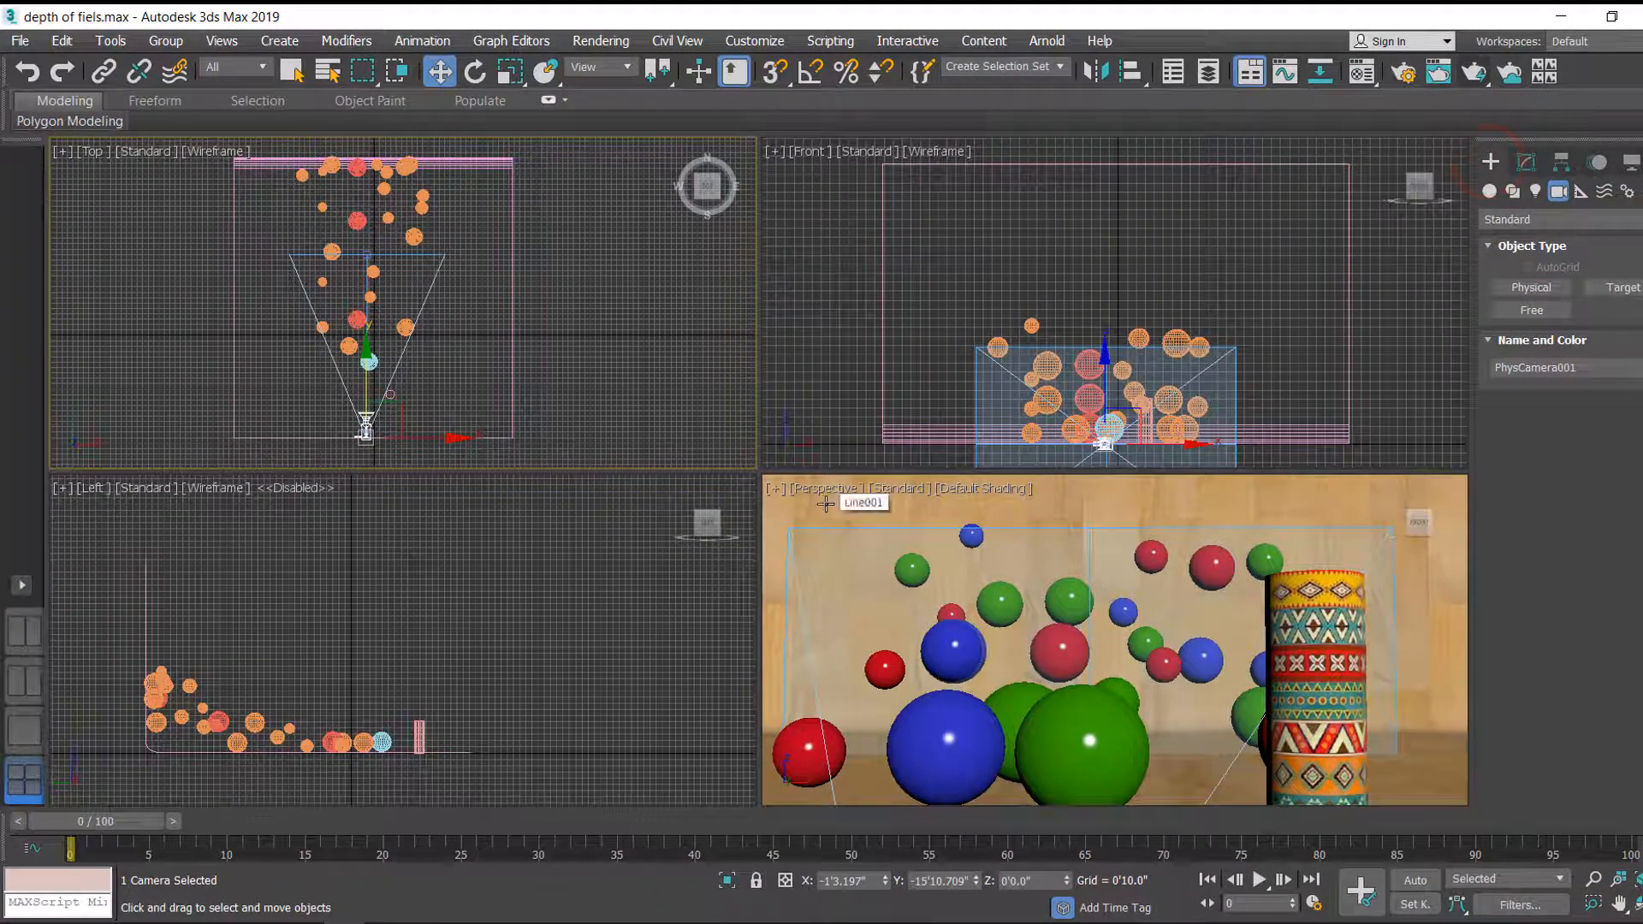
right_click(826, 504)
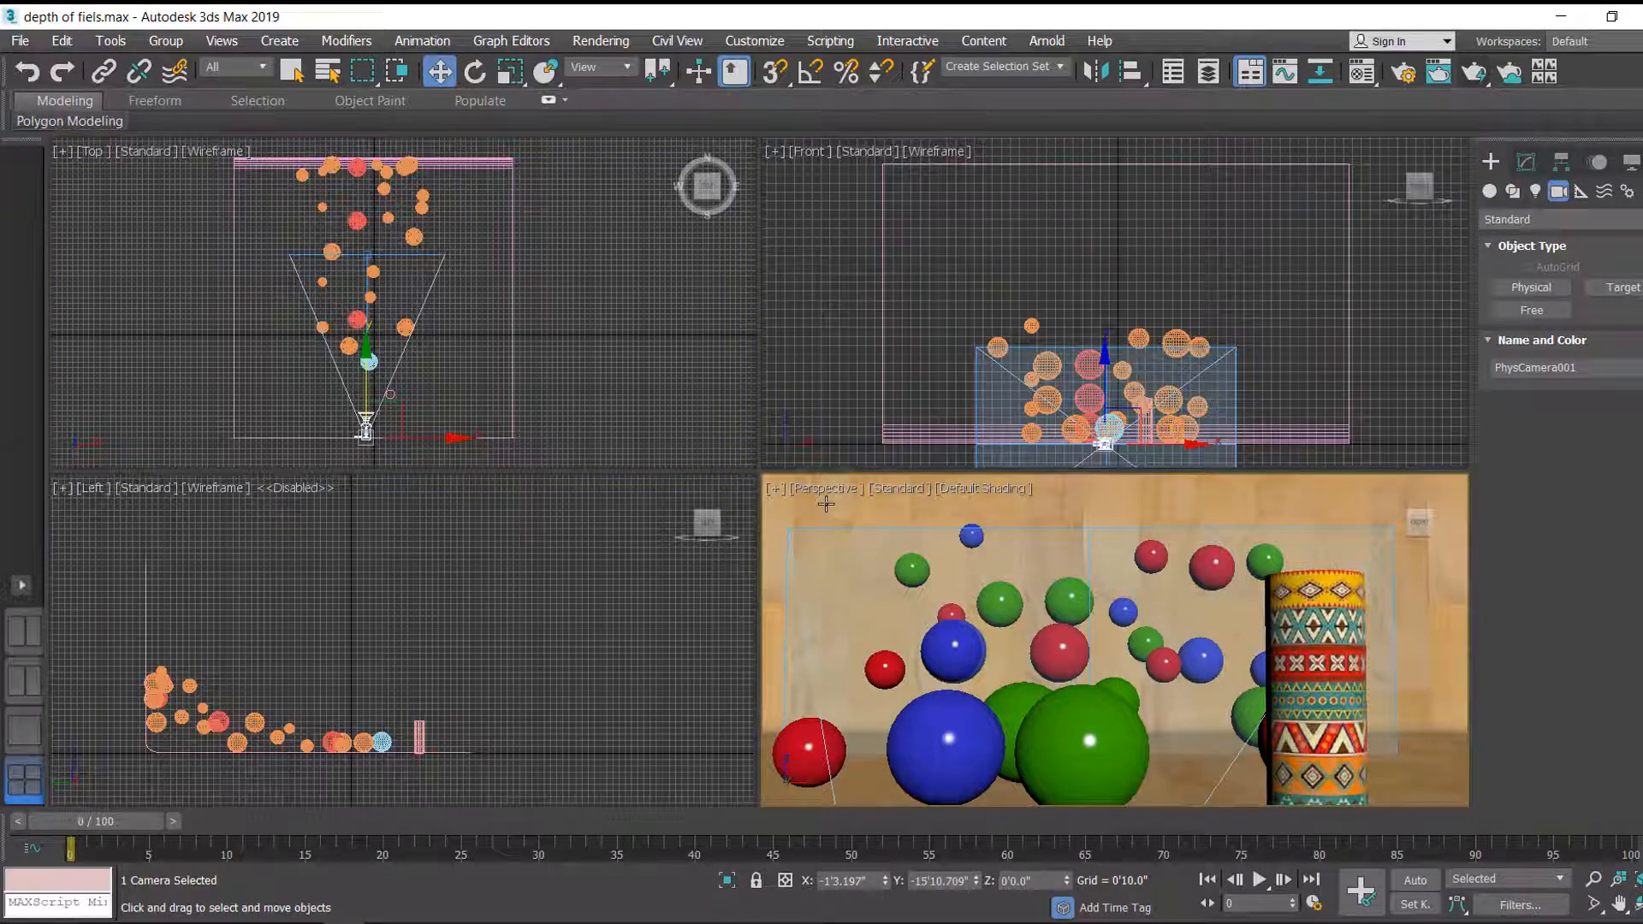
key("c")
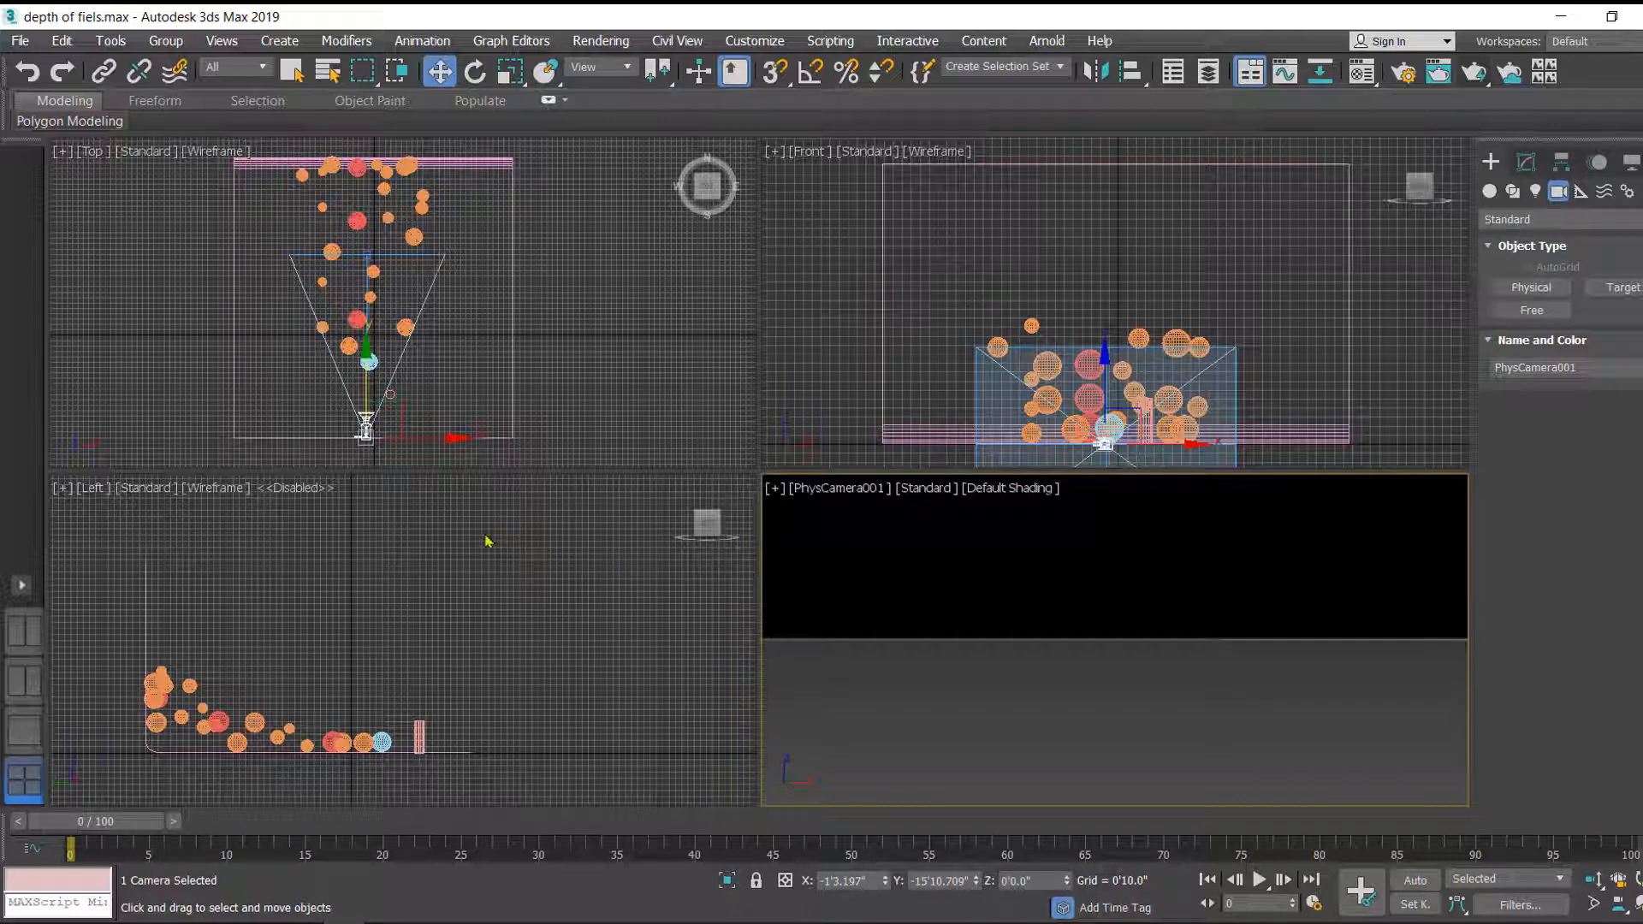
Raise the camera together with its target slightly above the floor in the Left view
left_click(453, 569)
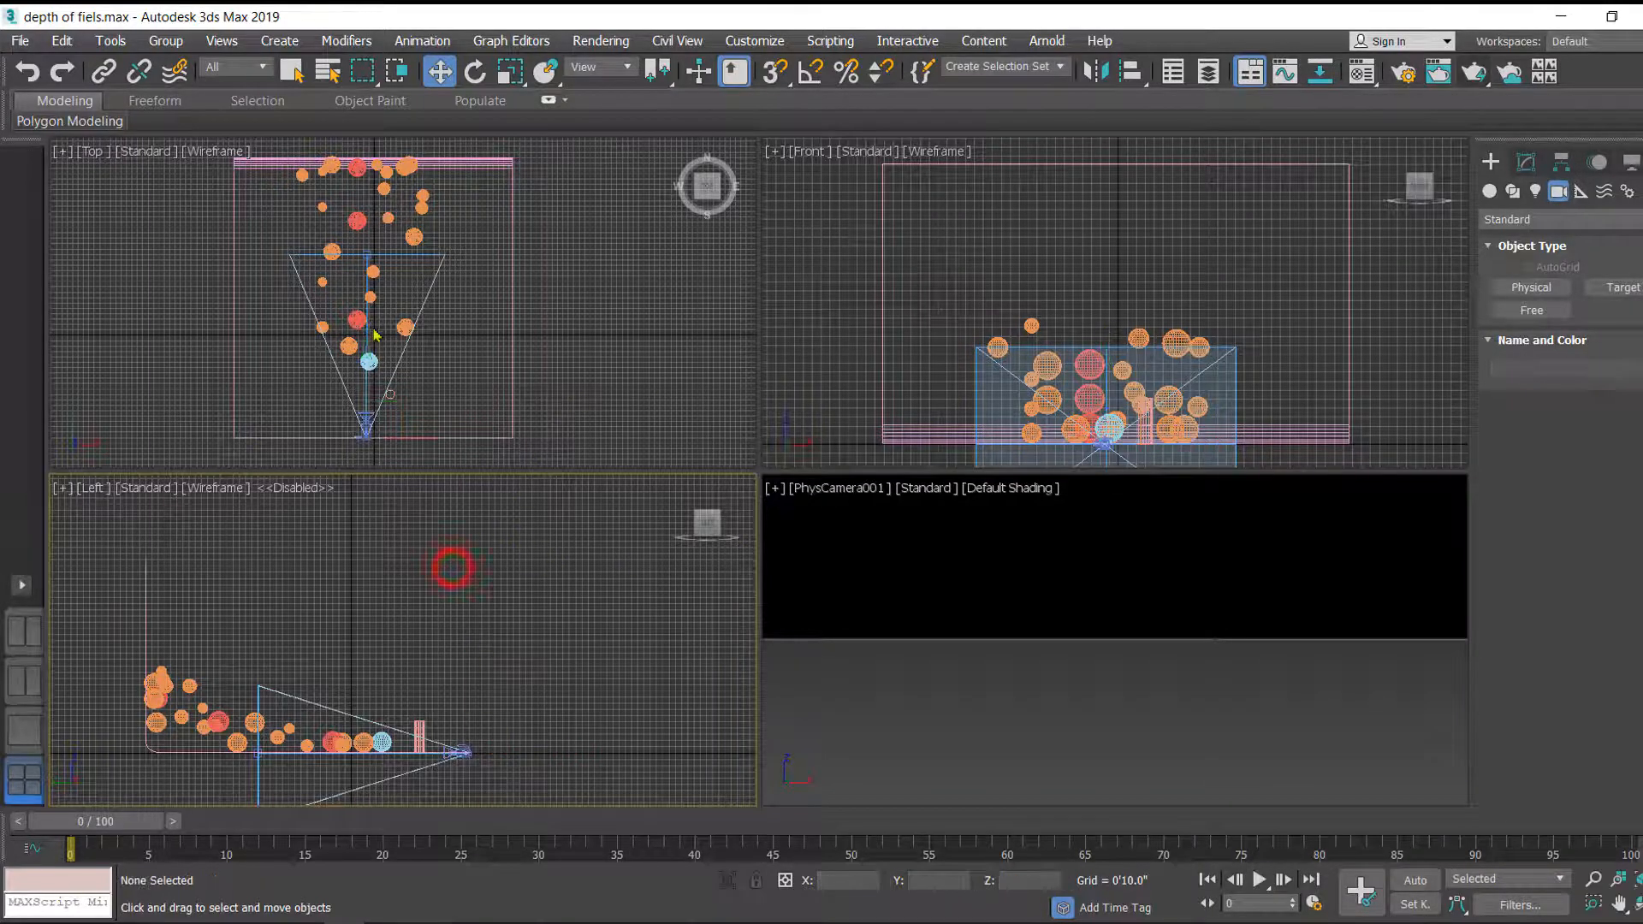
left_click(368, 330)
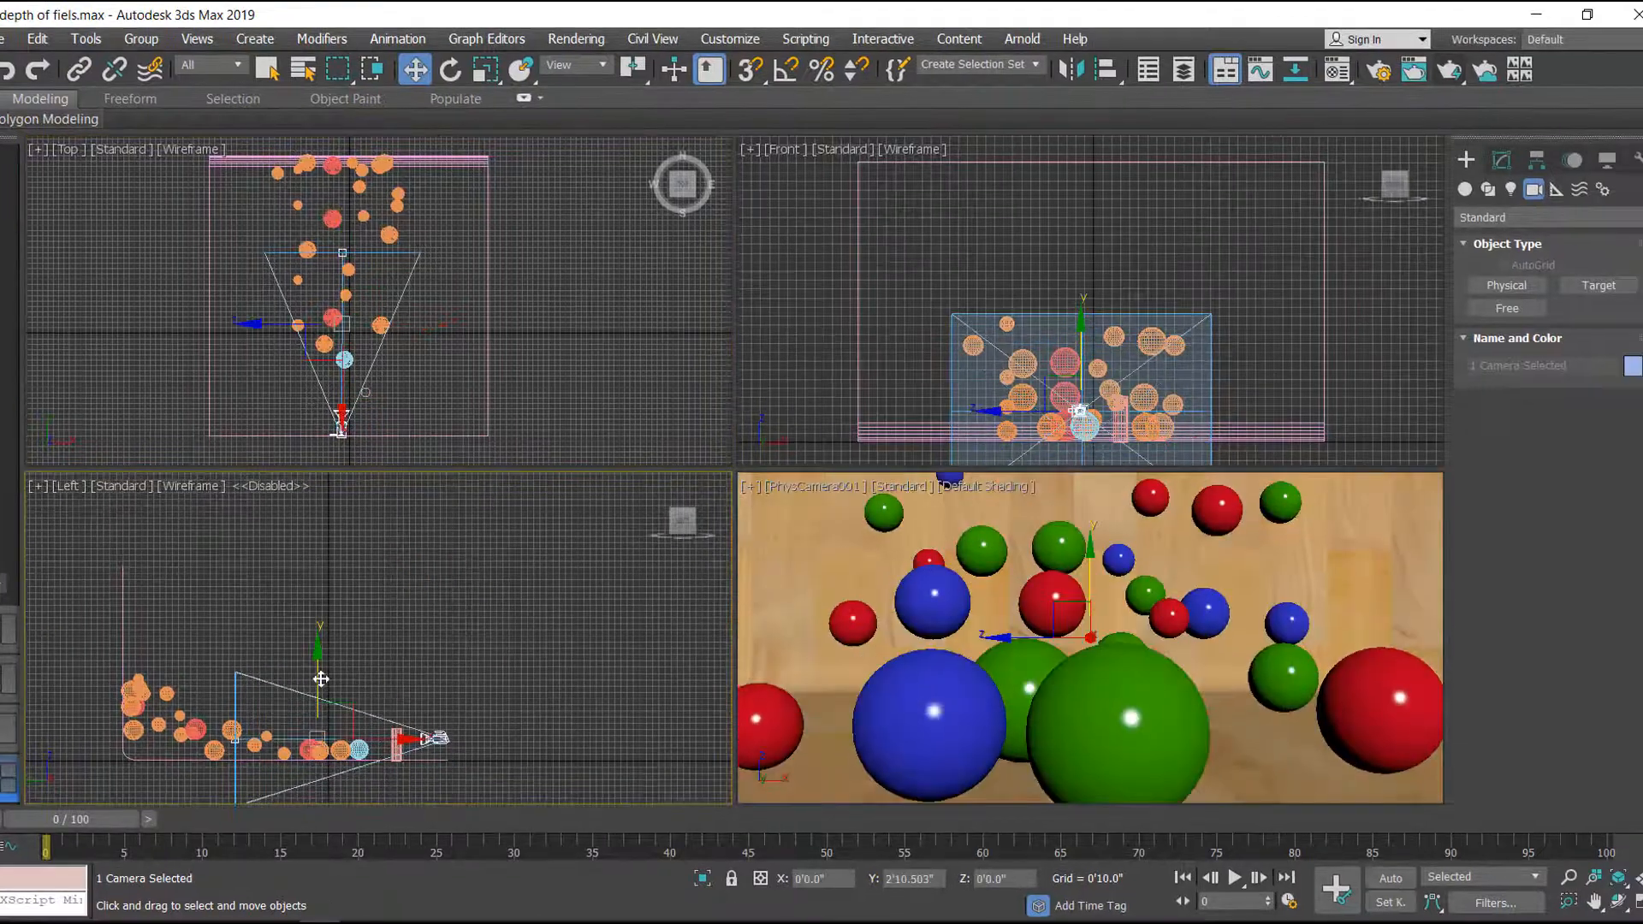
left_click_drag(321, 677, 321, 688)
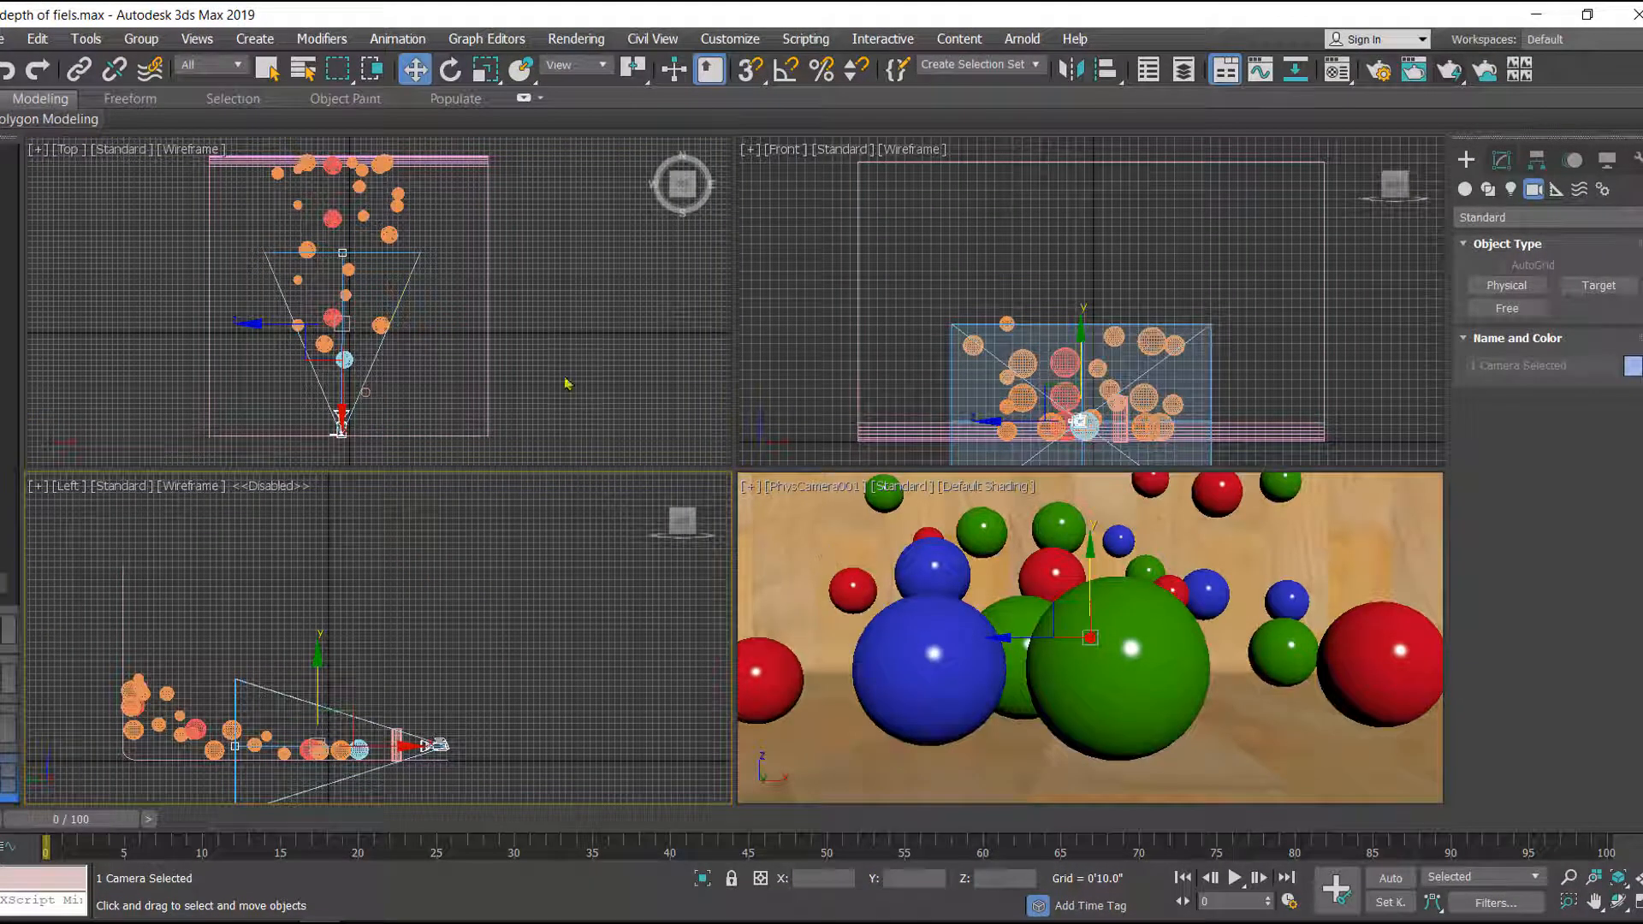
left_click(569, 385)
Pull the camera back in the Top view to frame both the spheres and the patterned cylinder
left_click(341, 433)
middle_click_drag(391, 394, 397, 380)
left_click_drag(346, 341, 346, 383)
middle_click_drag(1070, 604, 1058, 604)
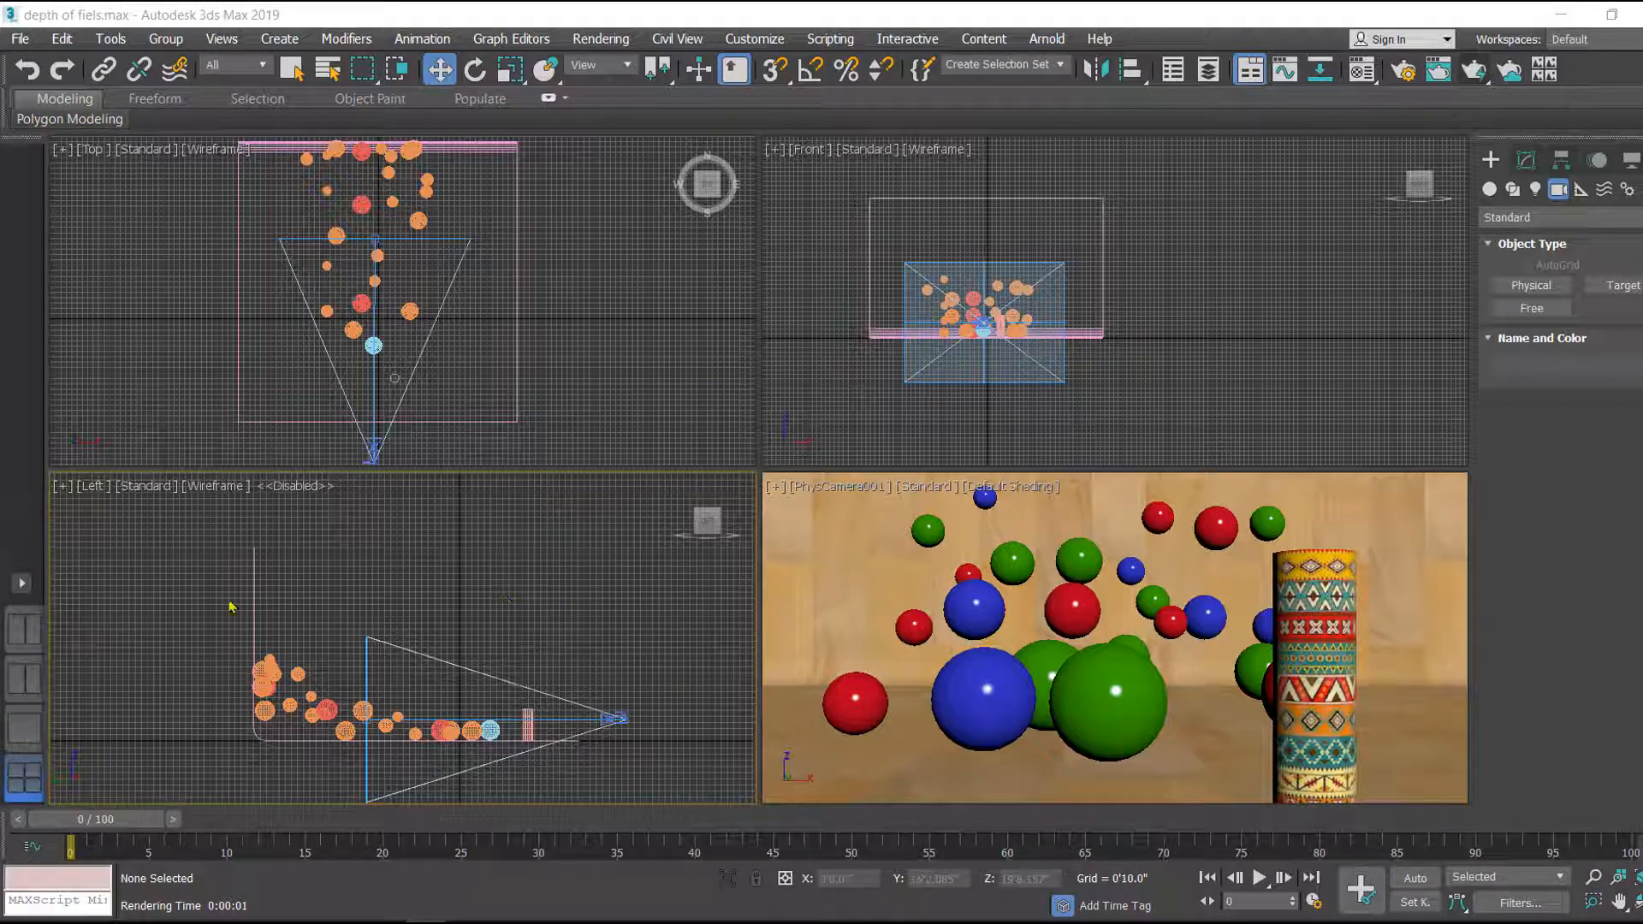
Change the layout to two side-by-side viewports, with PhysCamera001 in Default Shading replacing the Front view
left_click(22, 586)
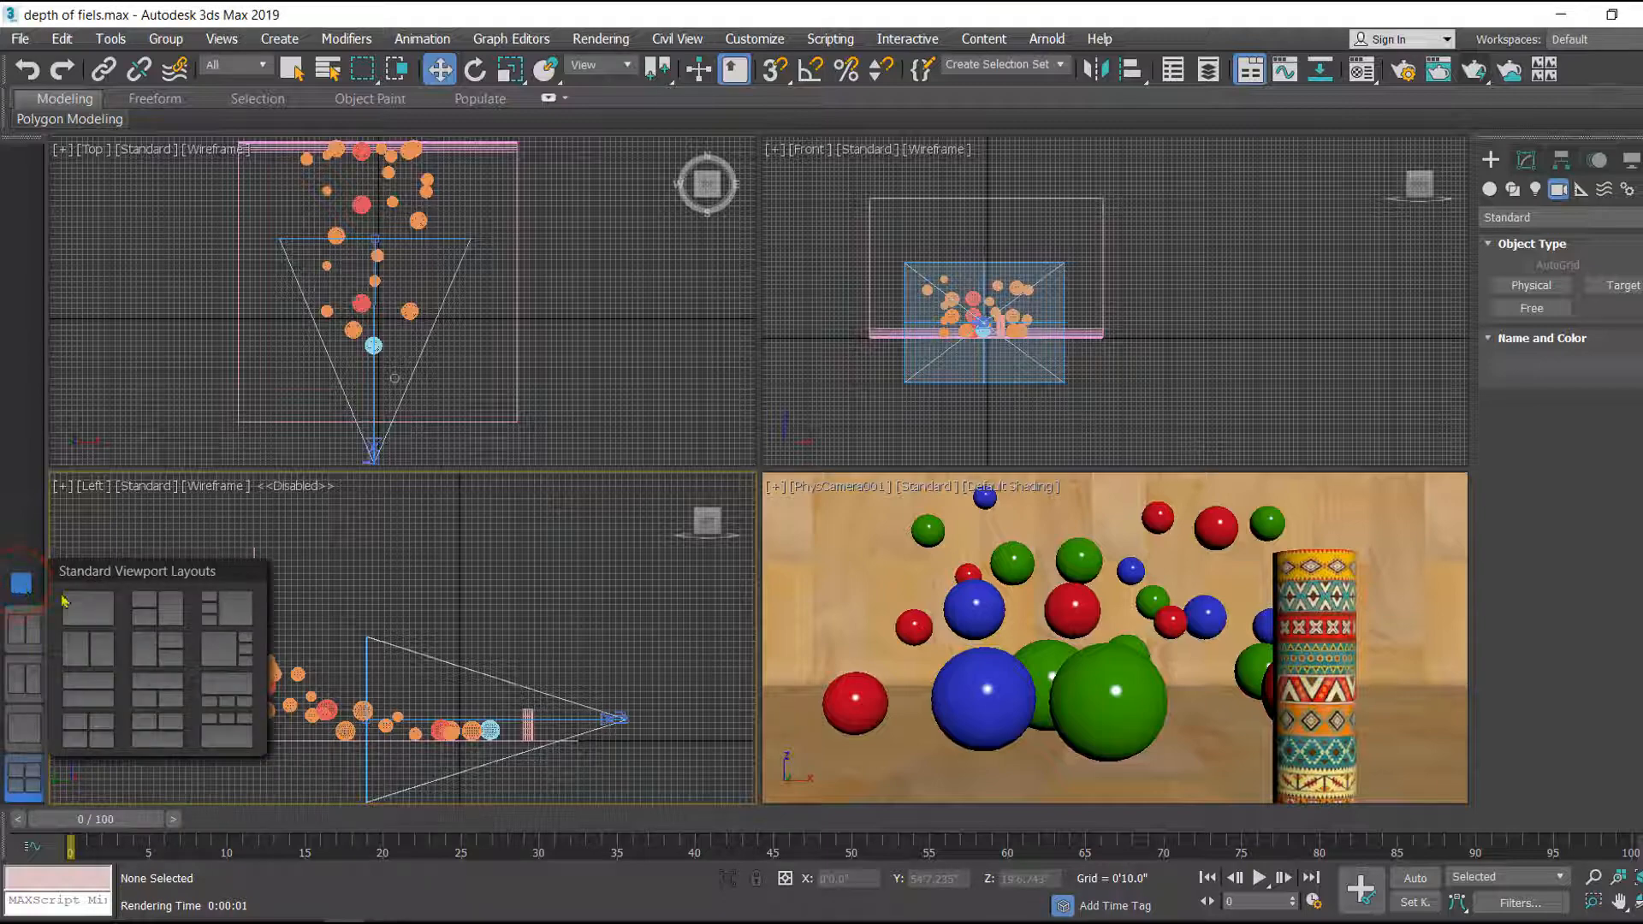
left_click(97, 653)
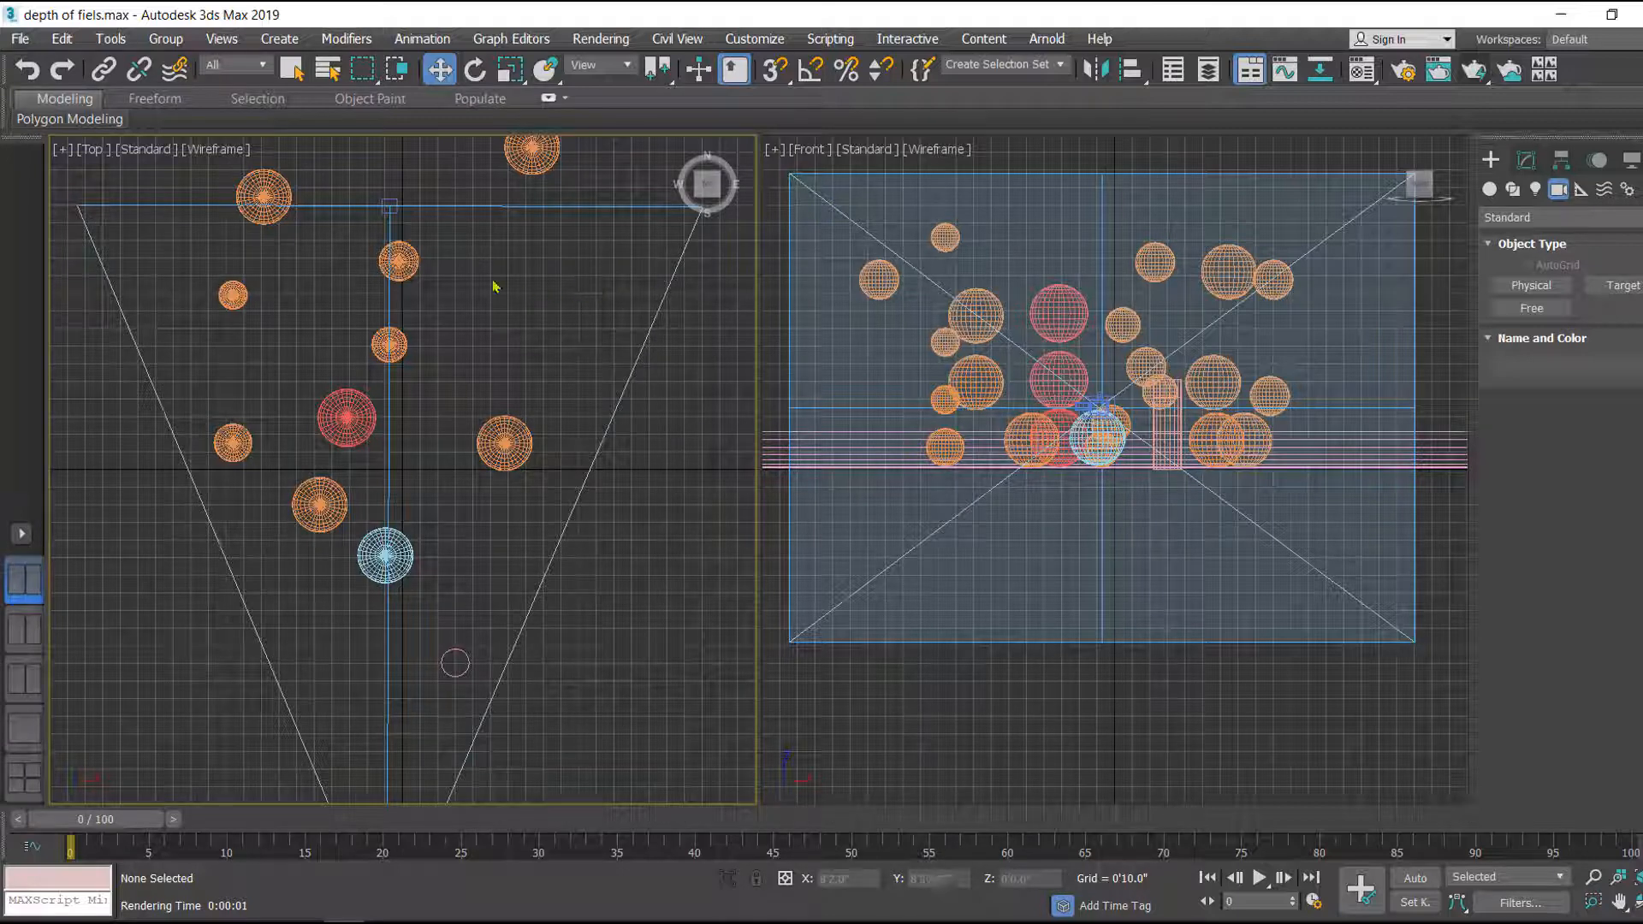
left_click(811, 151)
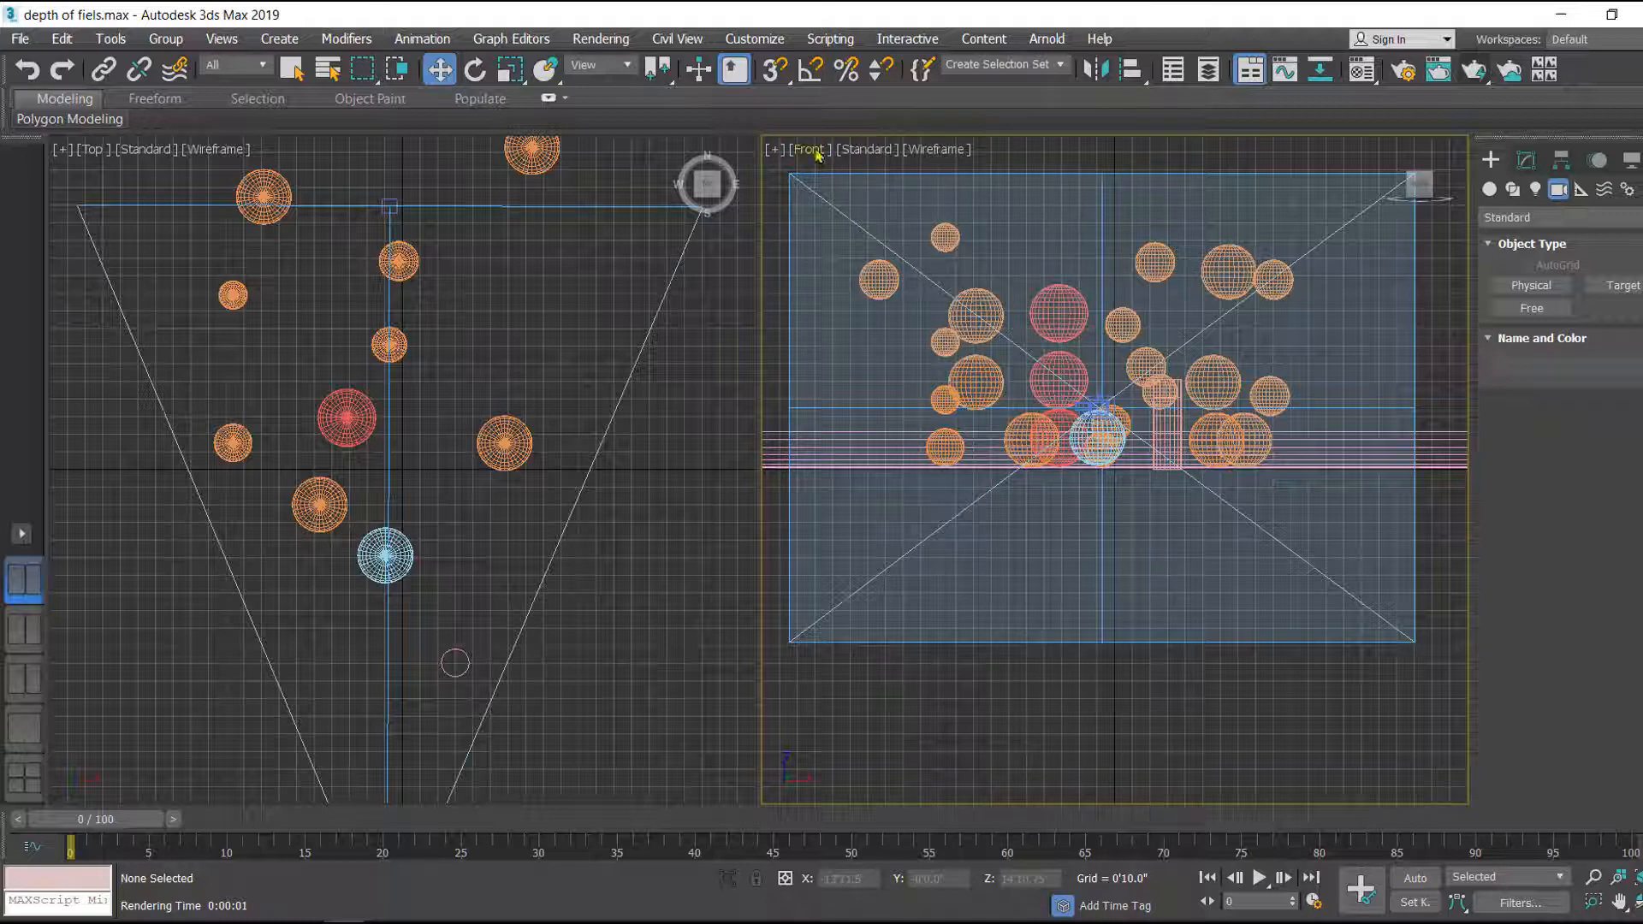
left_click(810, 149)
left_click(900, 168)
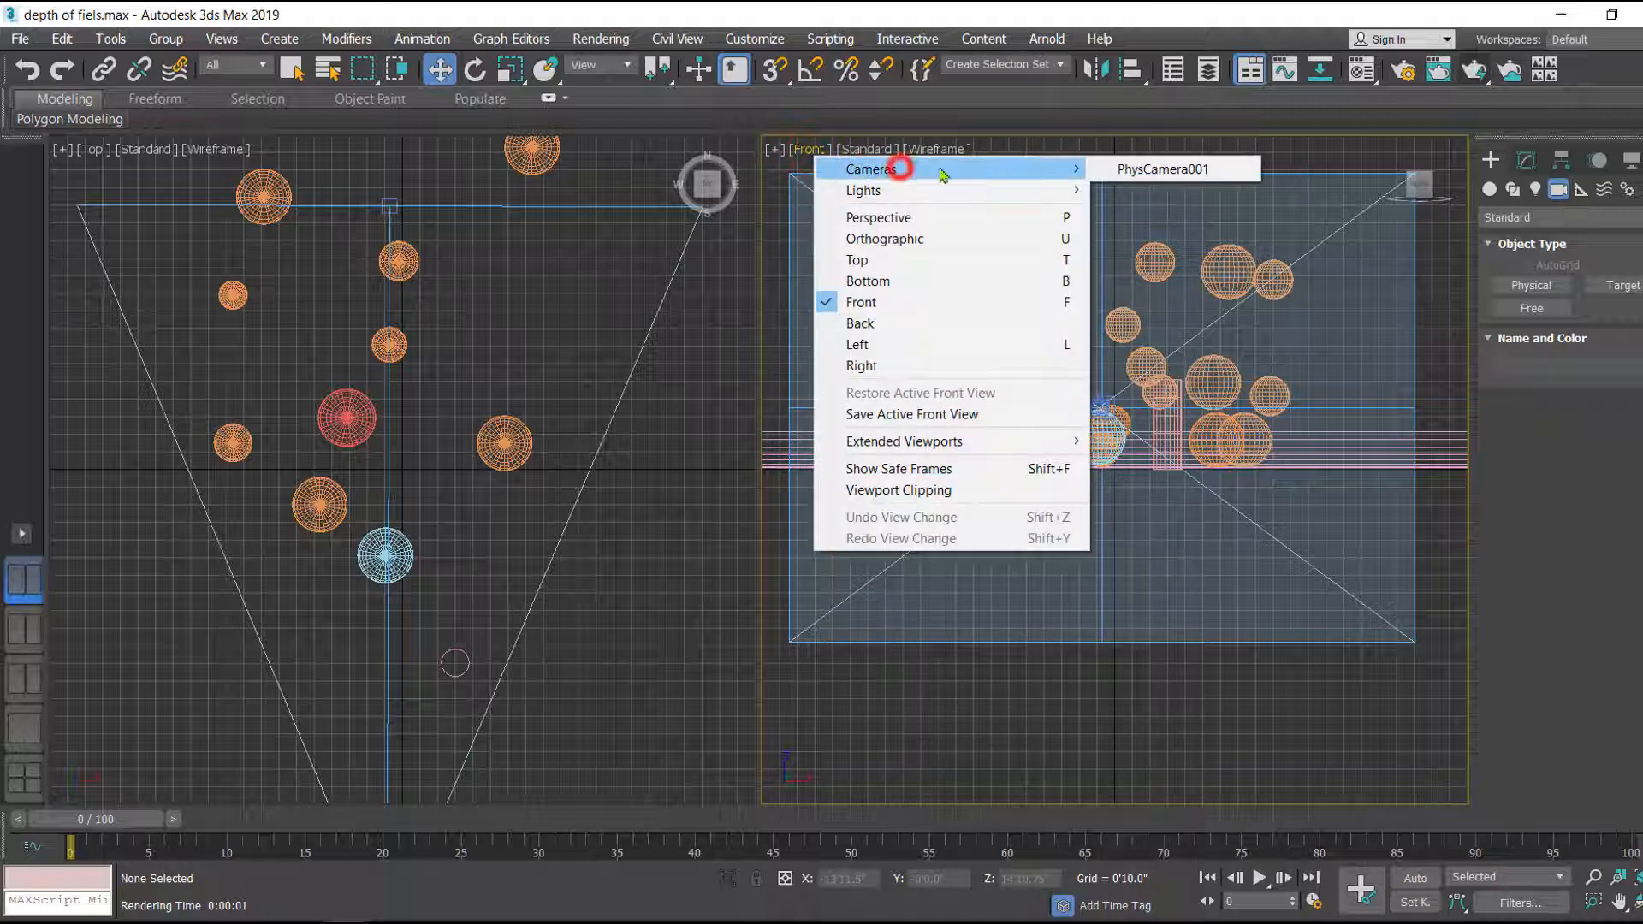
left_click(1180, 174)
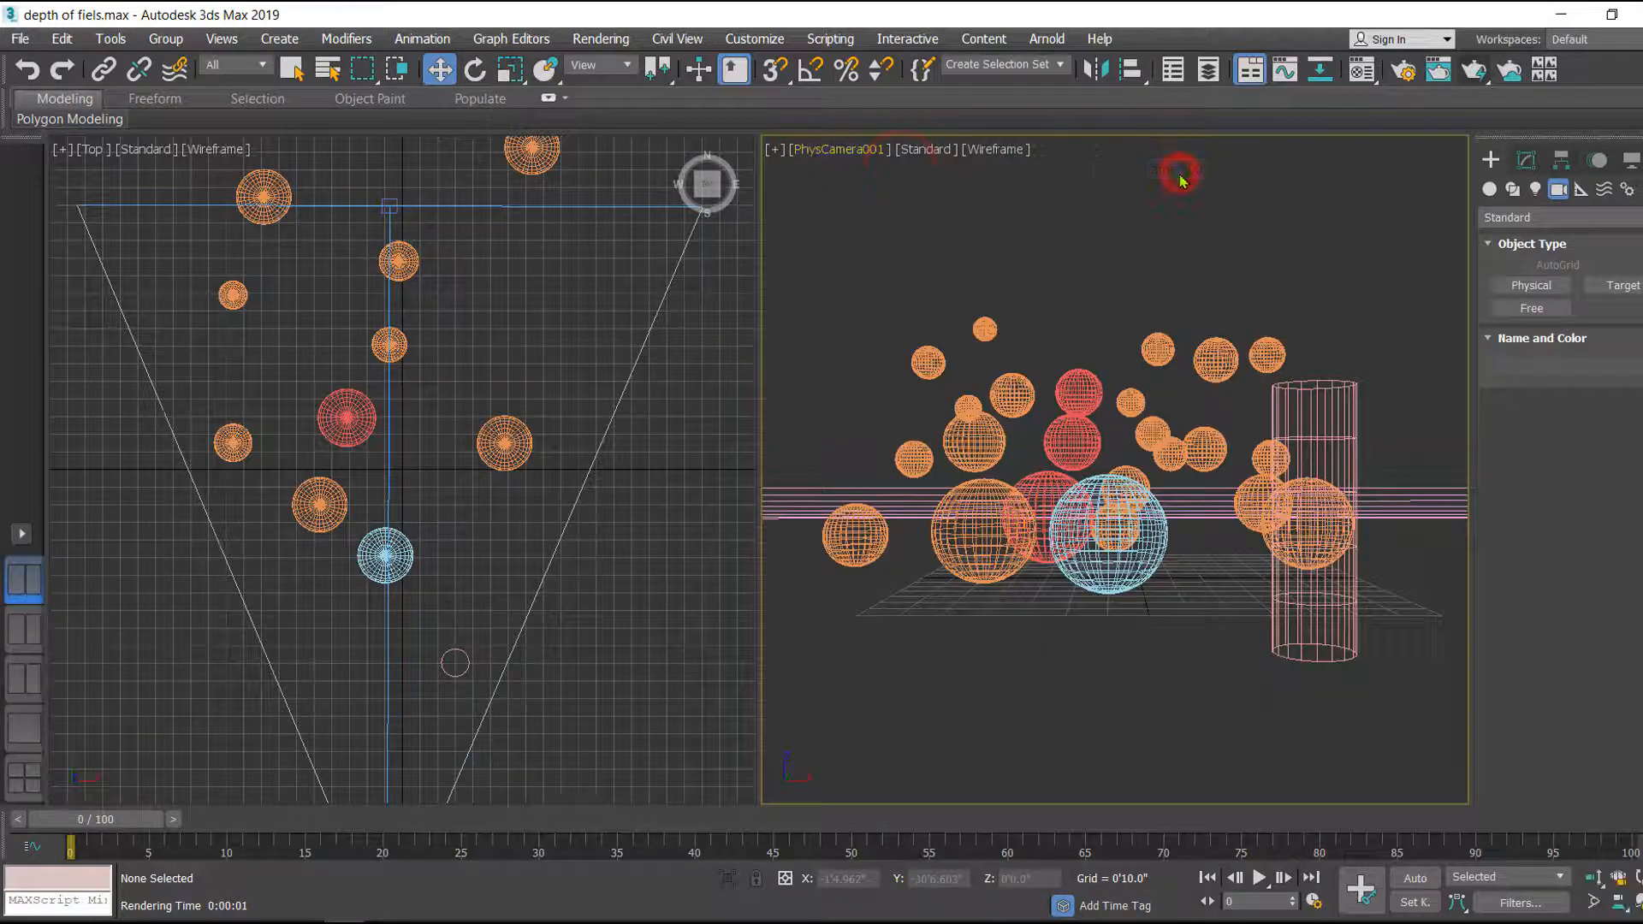
left_click(997, 150)
left_click(1040, 167)
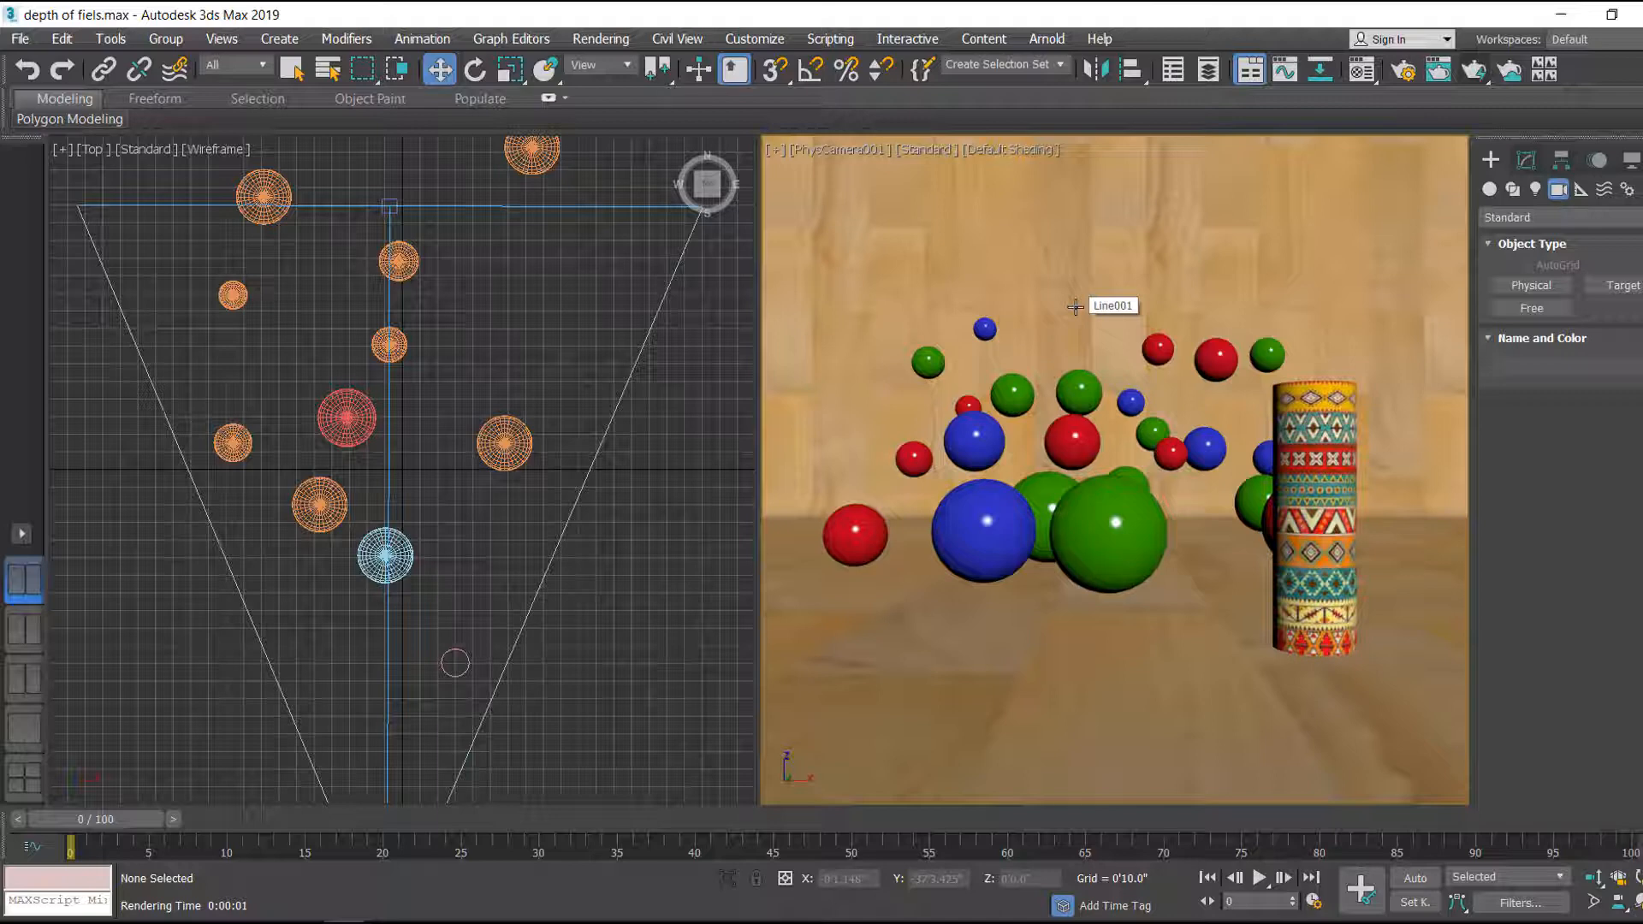
Render the PhysCamera001 view, examine the sharpness of the spheres and cylinder, and close the rendered frame
left_click(1474, 74)
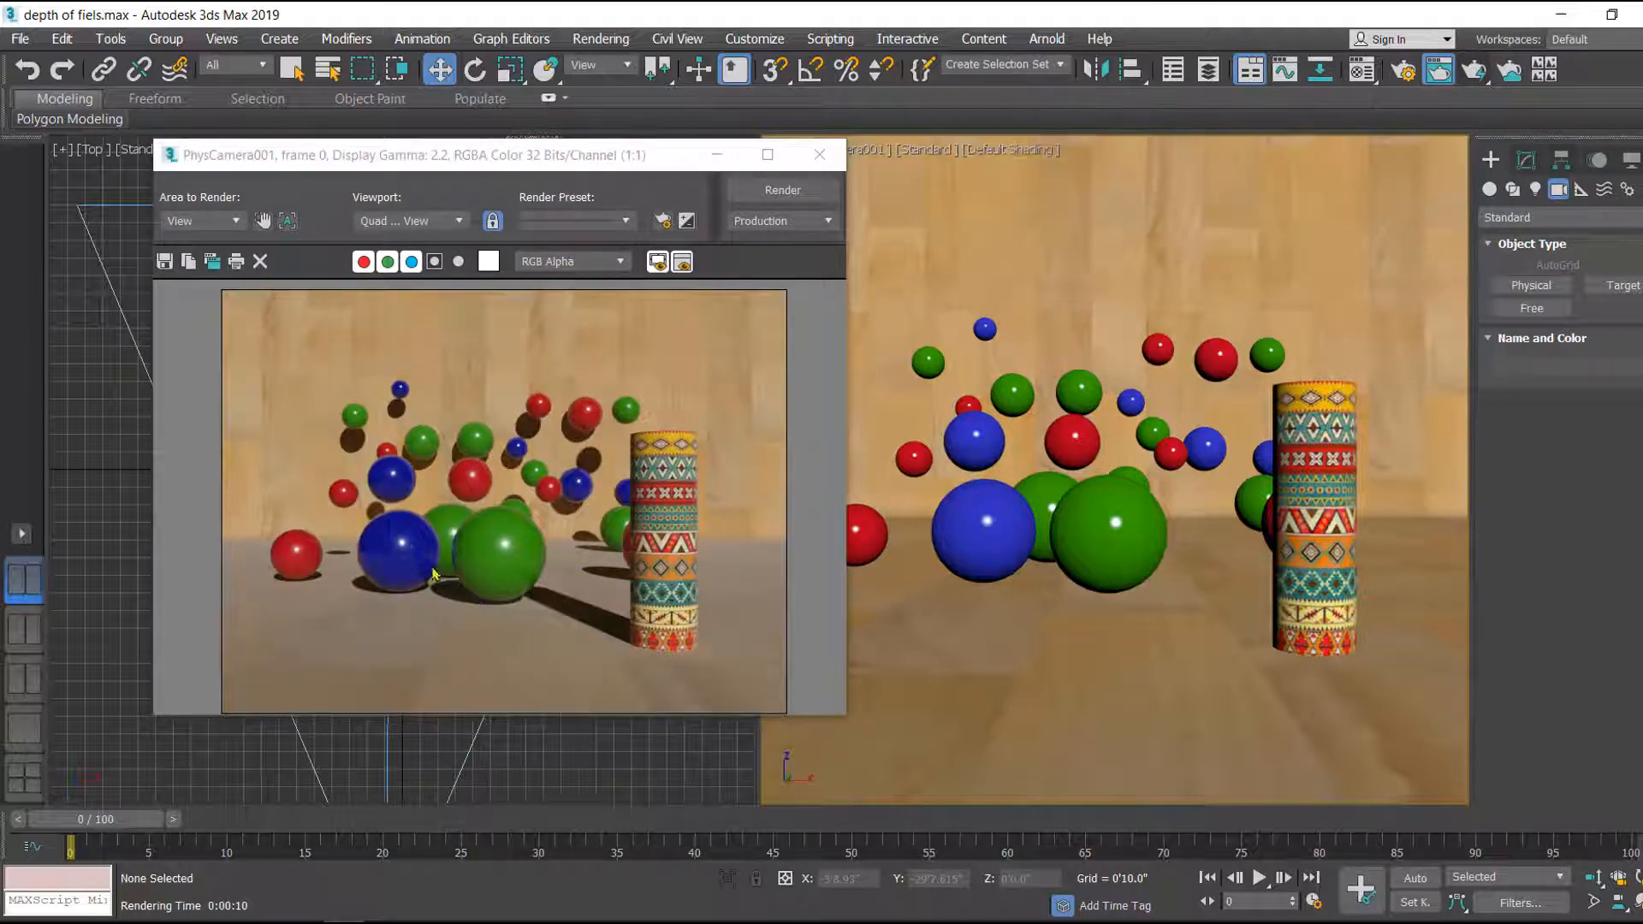
scroll(400, 570, "up", 2)
scroll(432, 468, "down", 2)
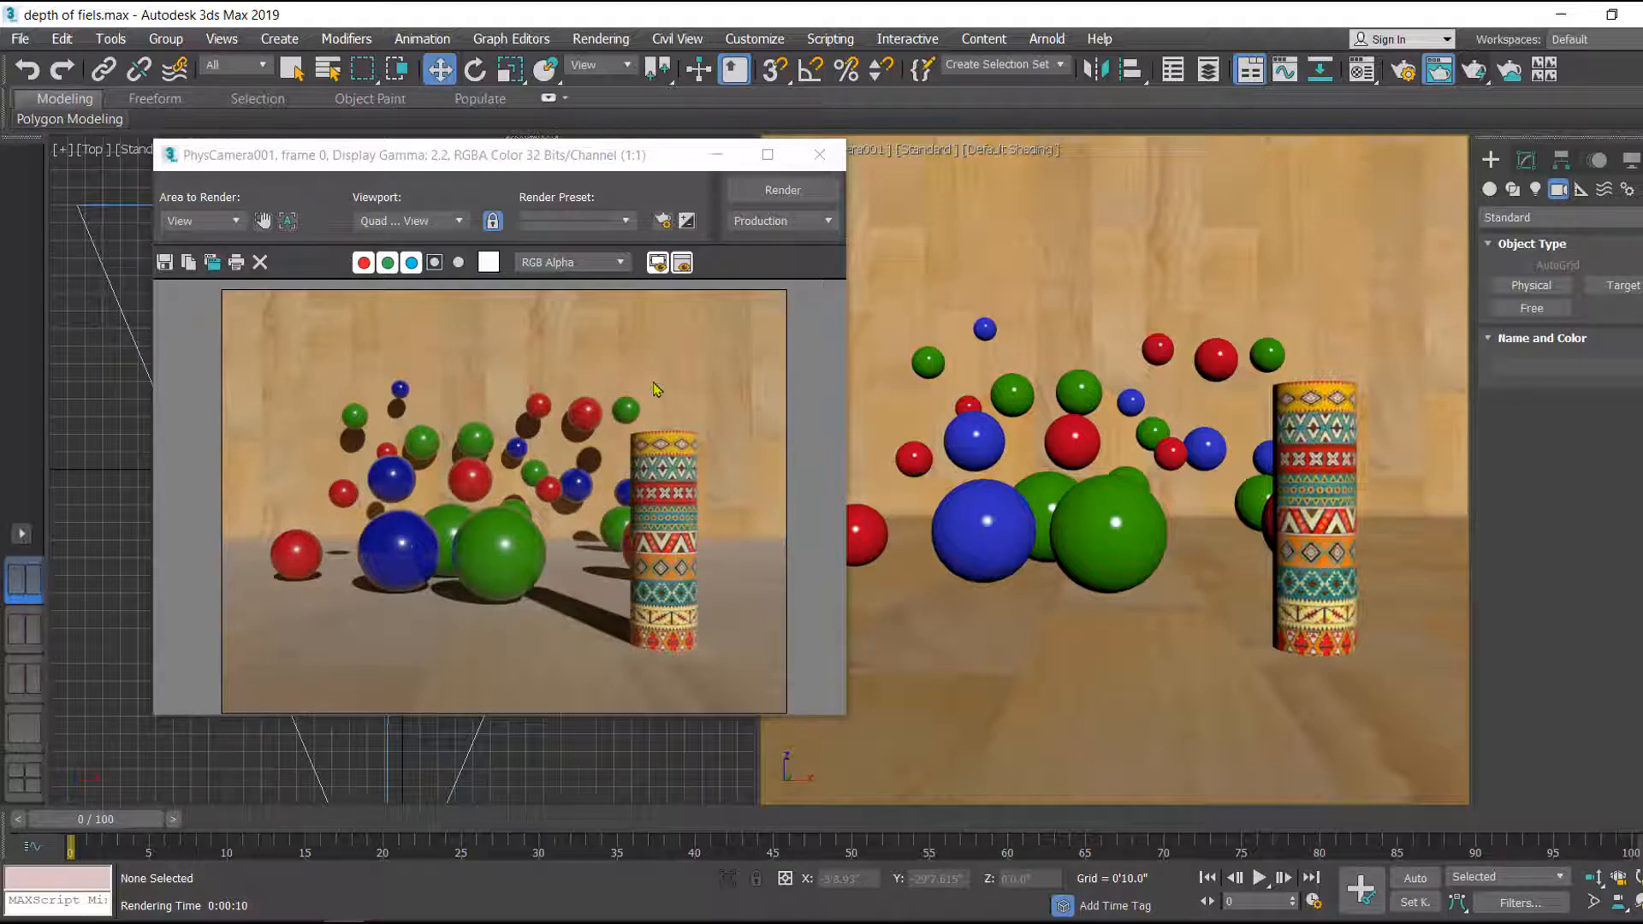
left_click(822, 157)
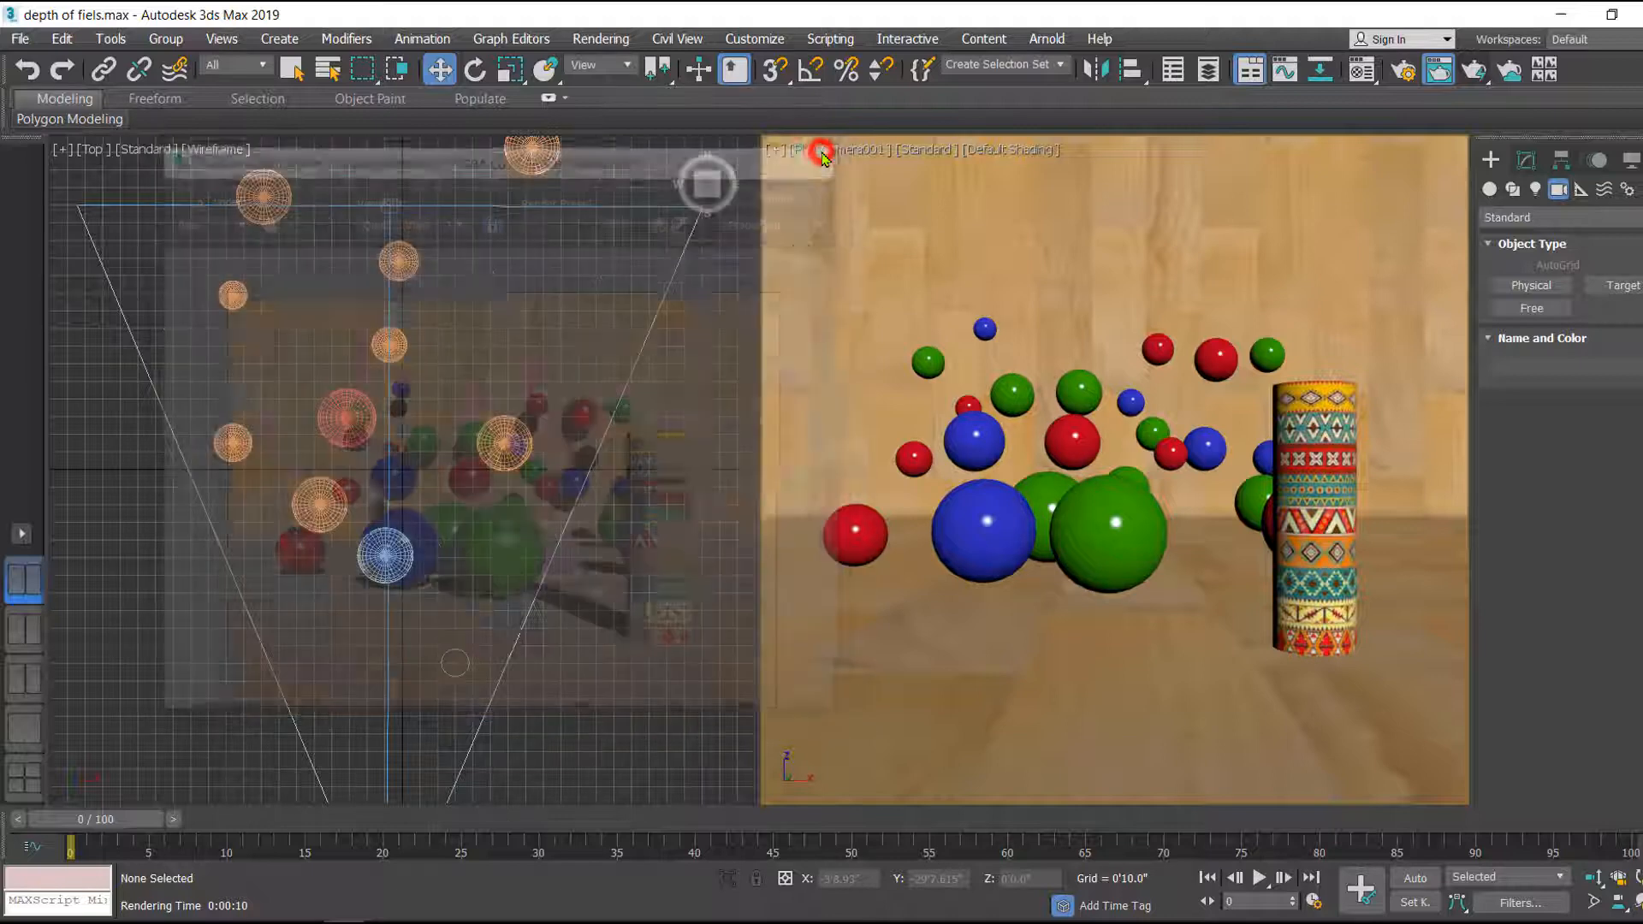
Enable depth of field on the physical camera and make a test render of its view
middle_click_drag(580, 642, 591, 480)
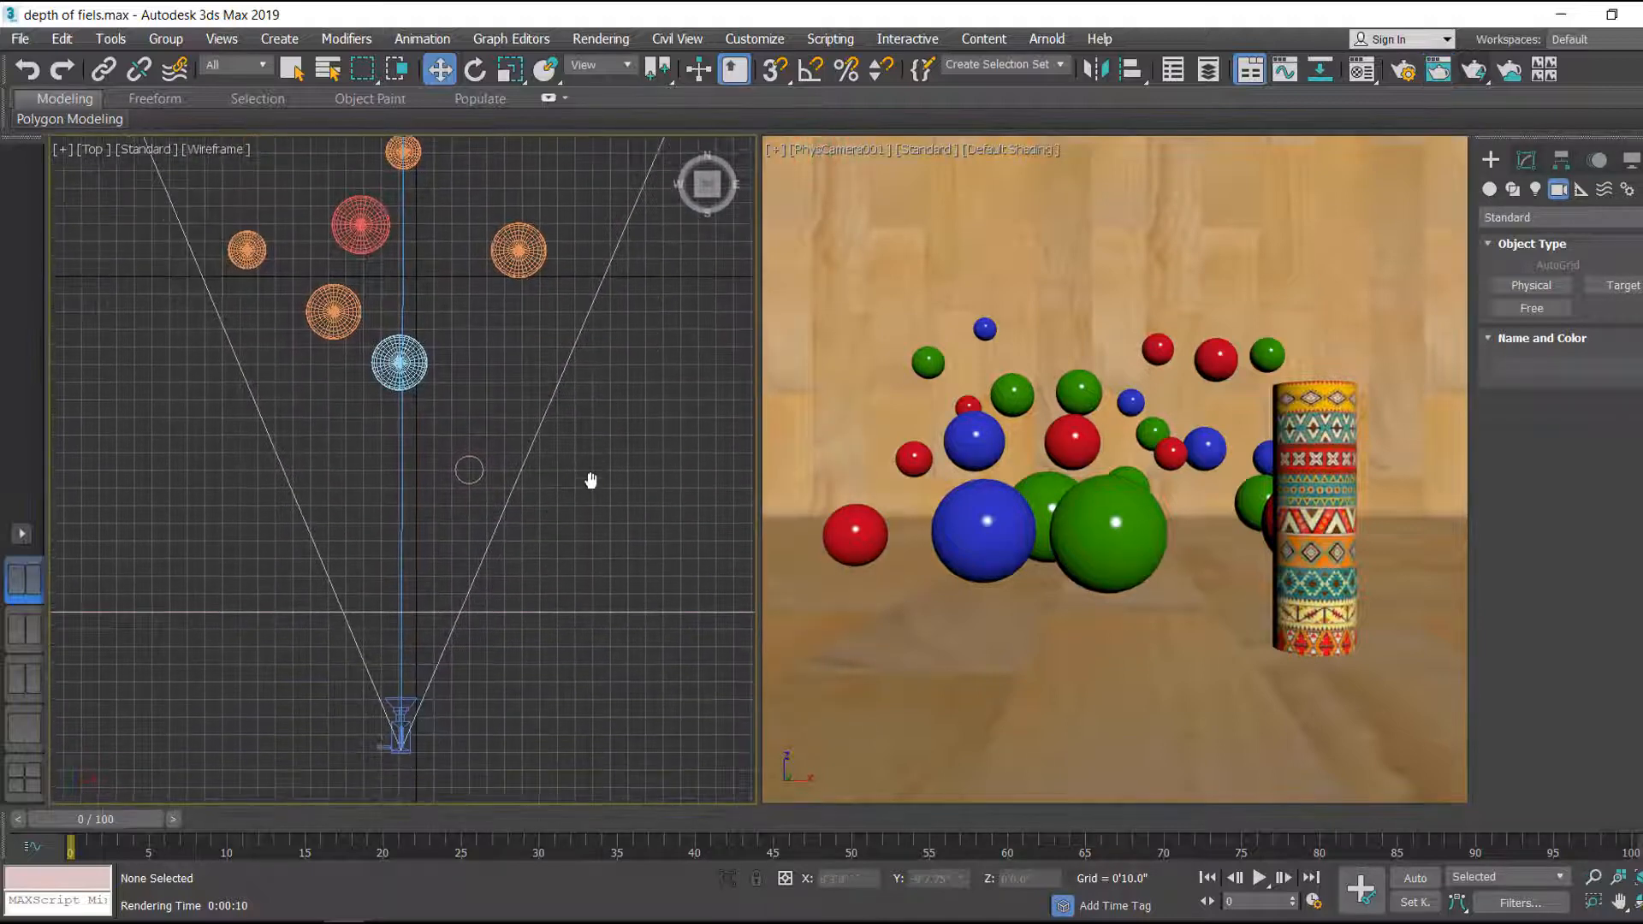
left_click(400, 727)
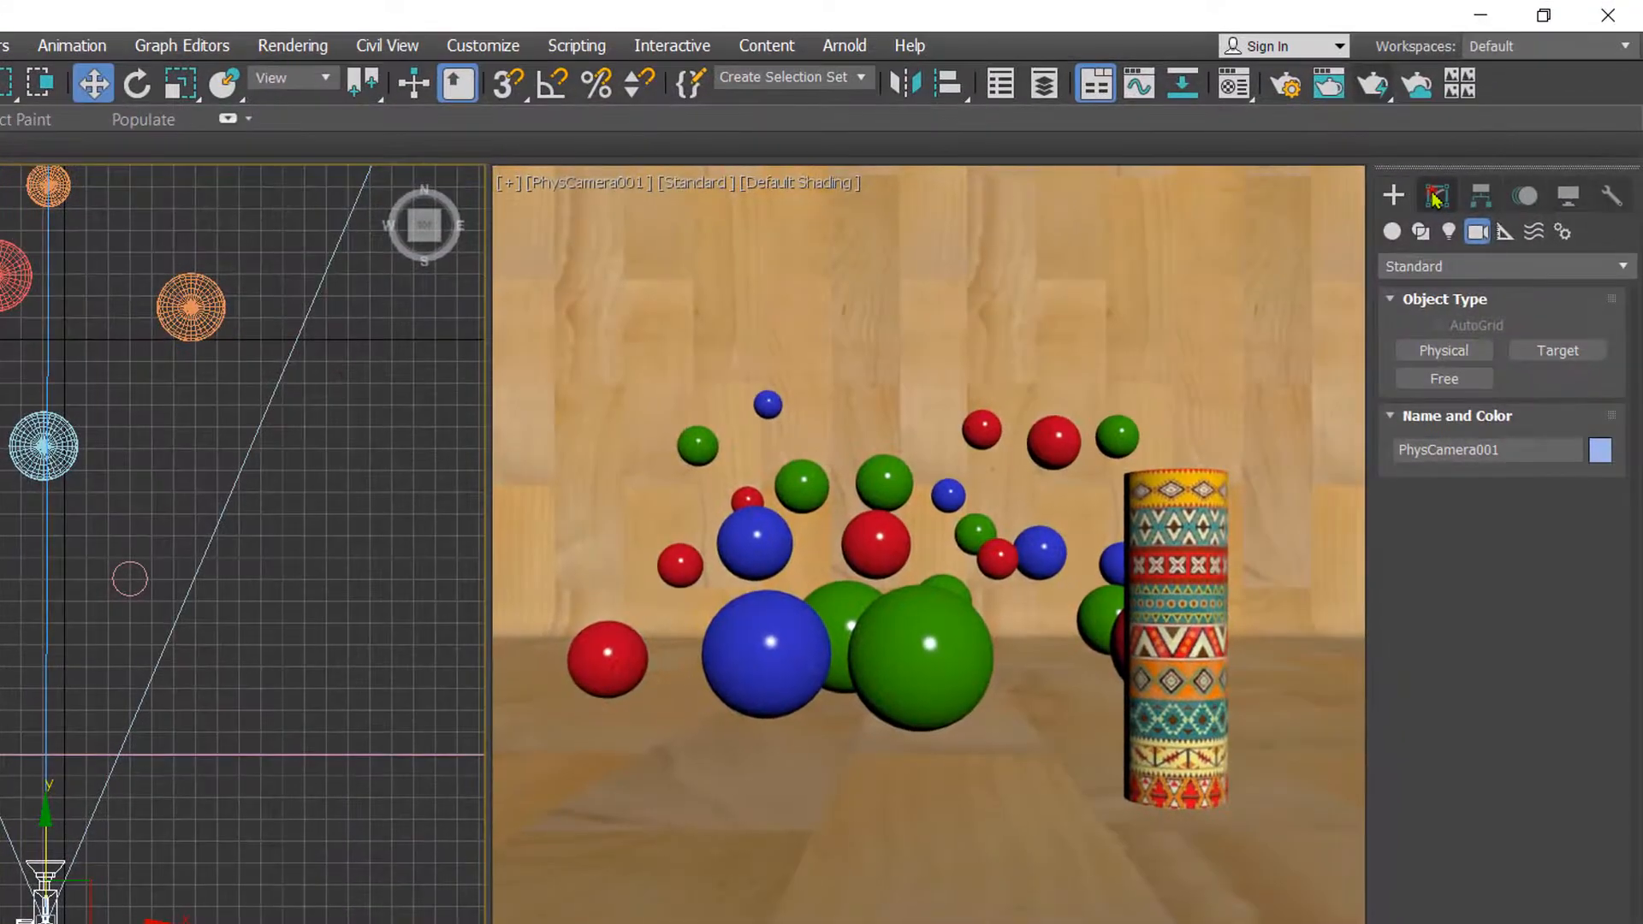
left_click(1437, 196)
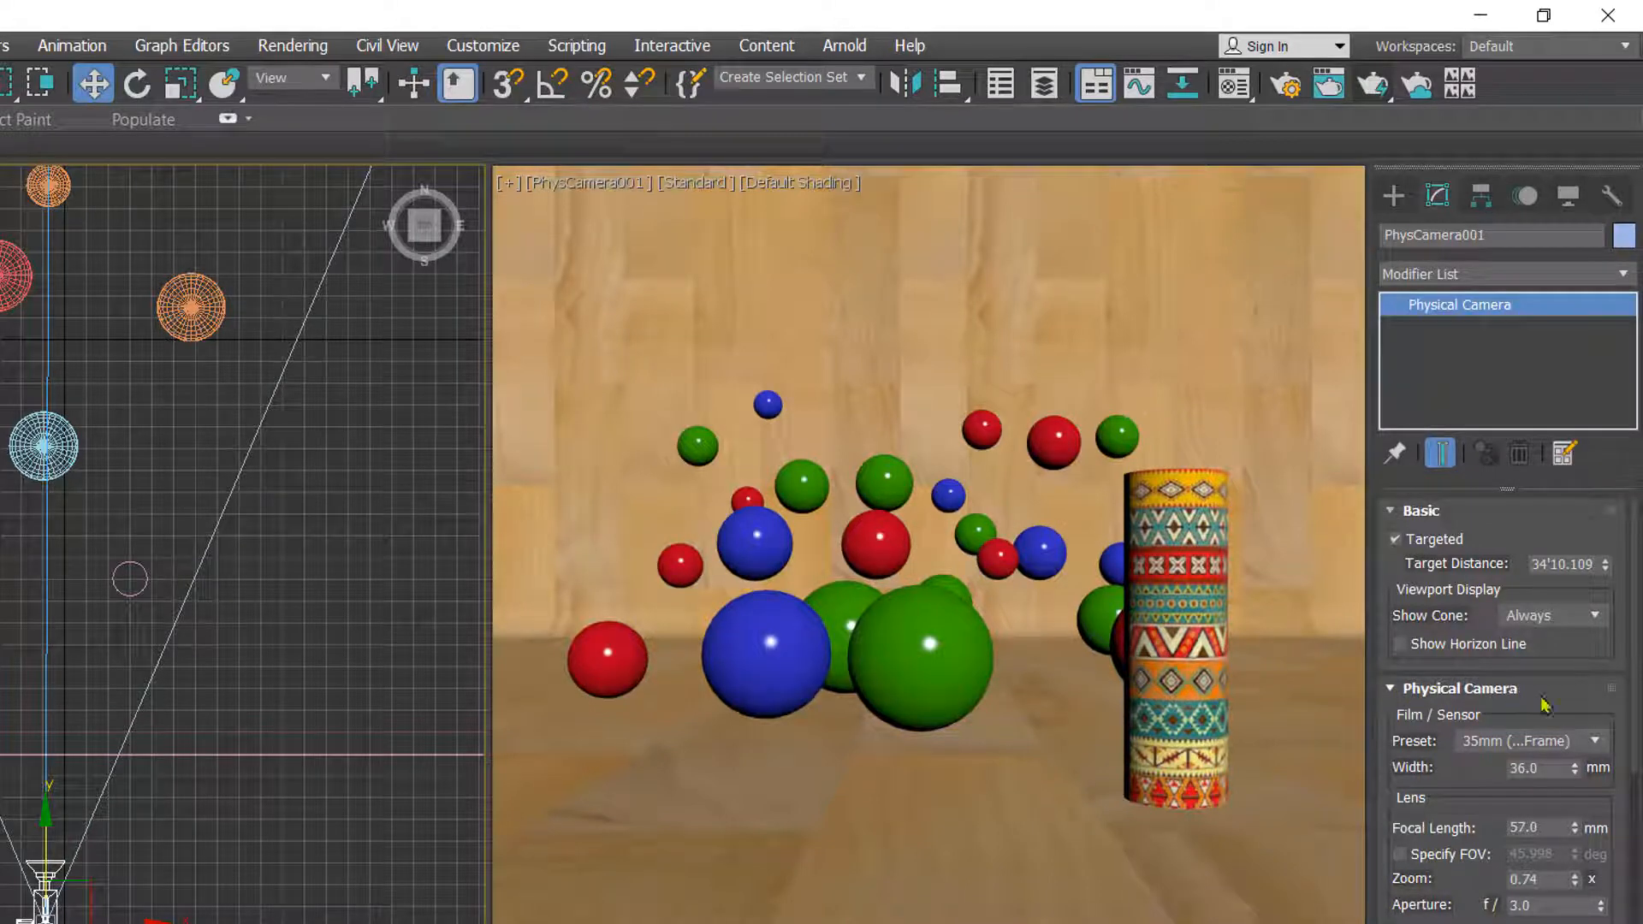
left_click_drag(1611, 713, 1609, 530)
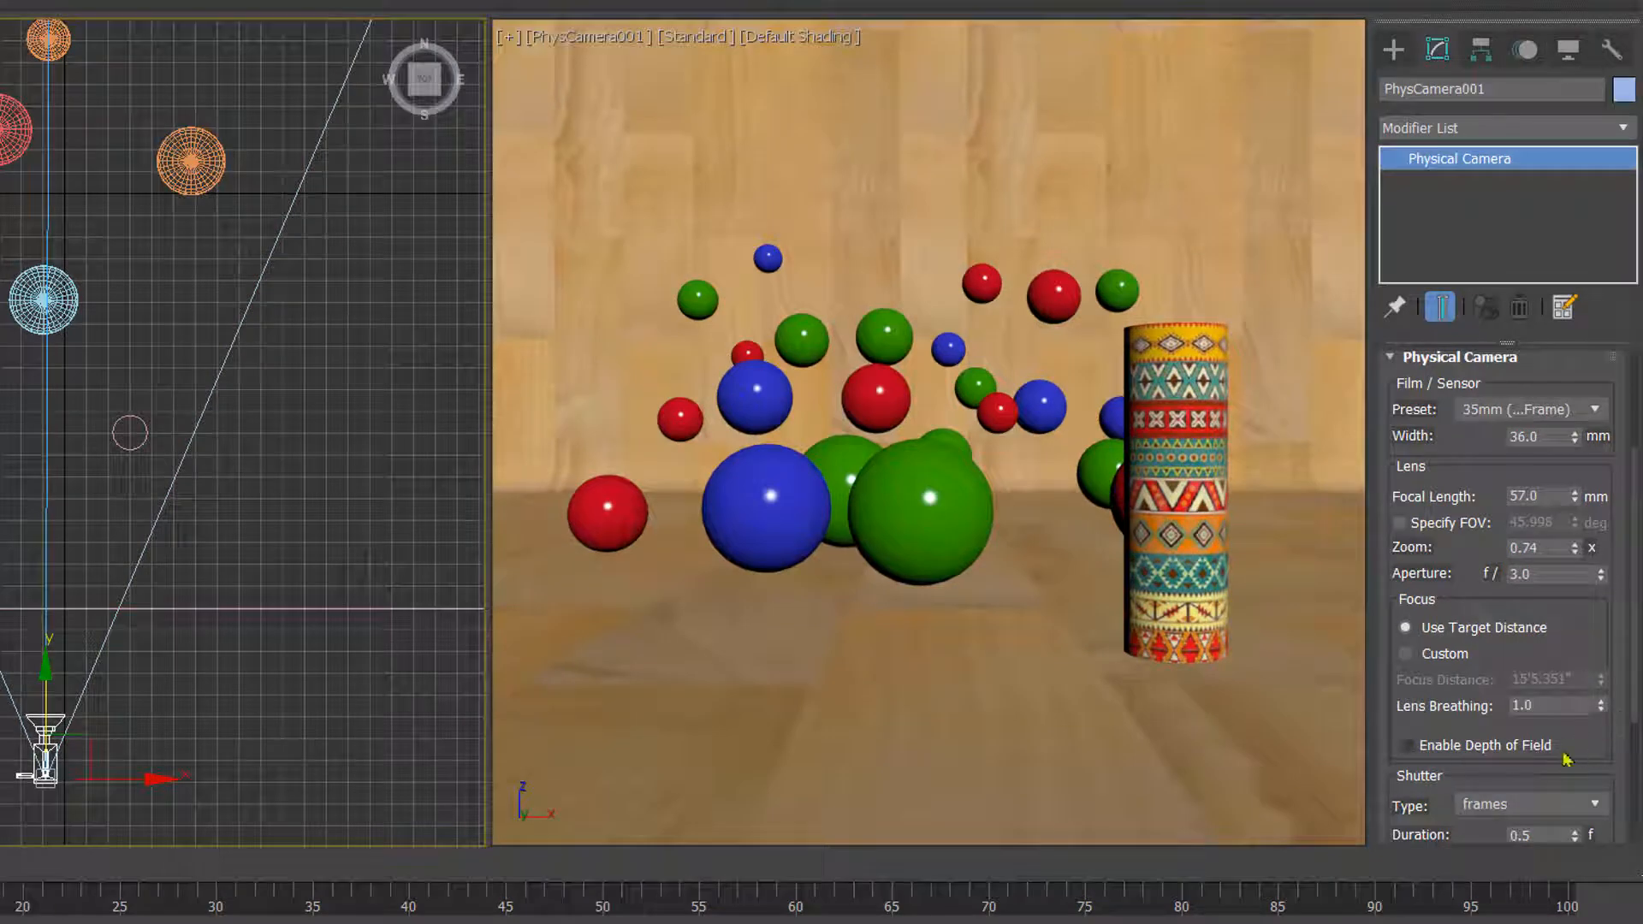
left_click(1408, 745)
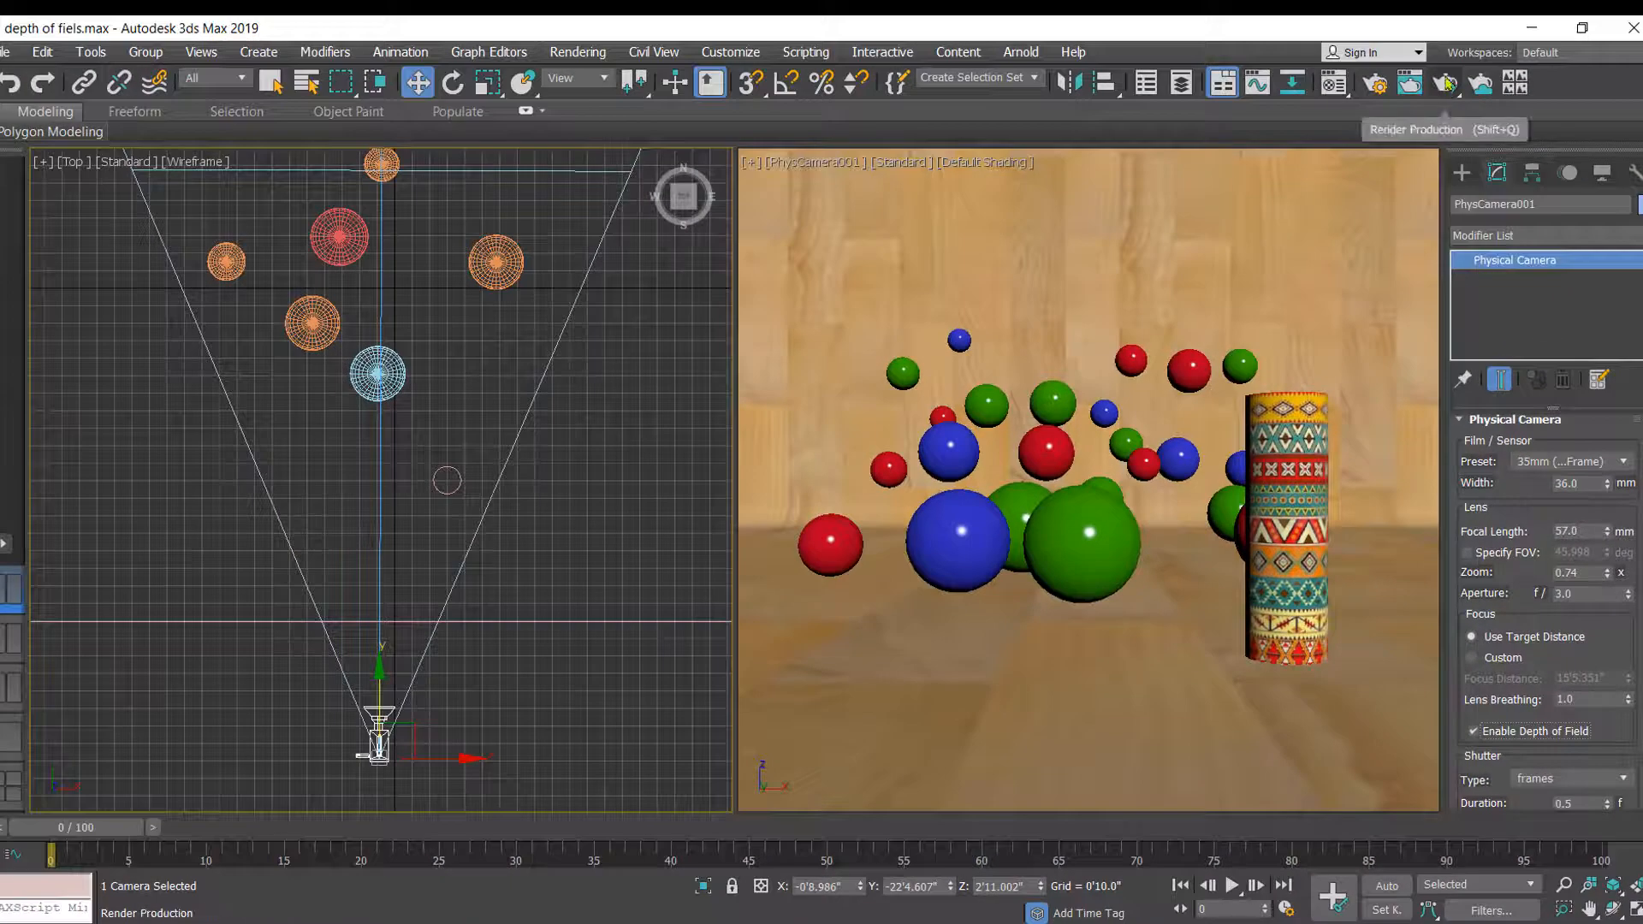
left_click(1450, 88)
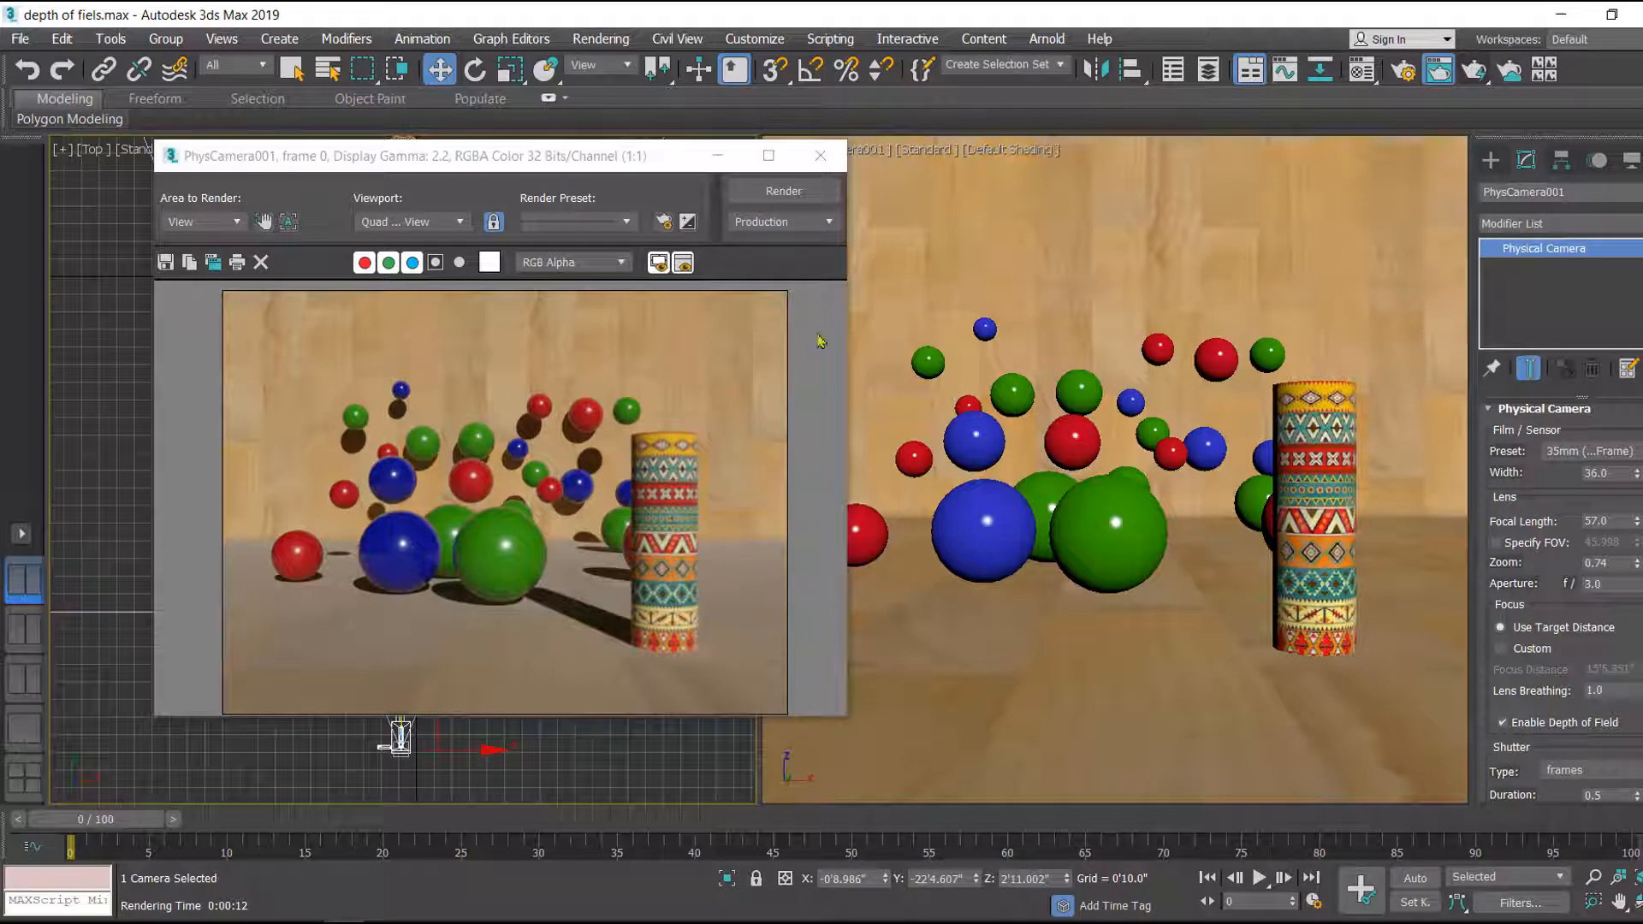
left_click(821, 157)
Move the camera target in the Top view onto the green sphere nearest the camera
middle_click_drag(596, 470, 529, 572)
scroll(586, 535, "down", 3)
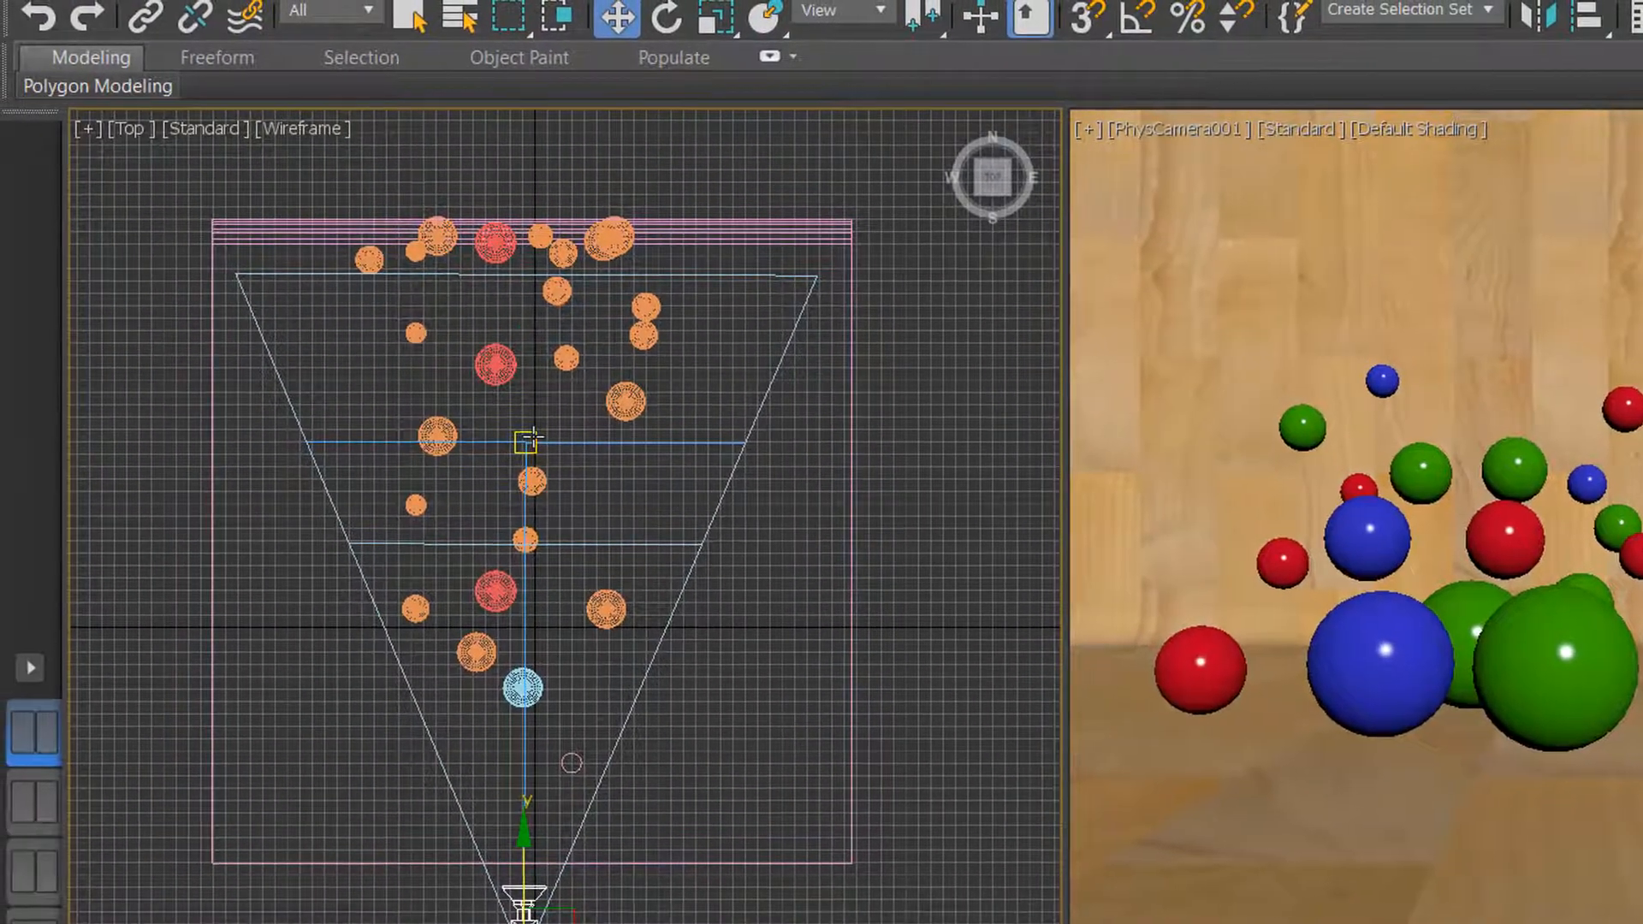
left_click(531, 438)
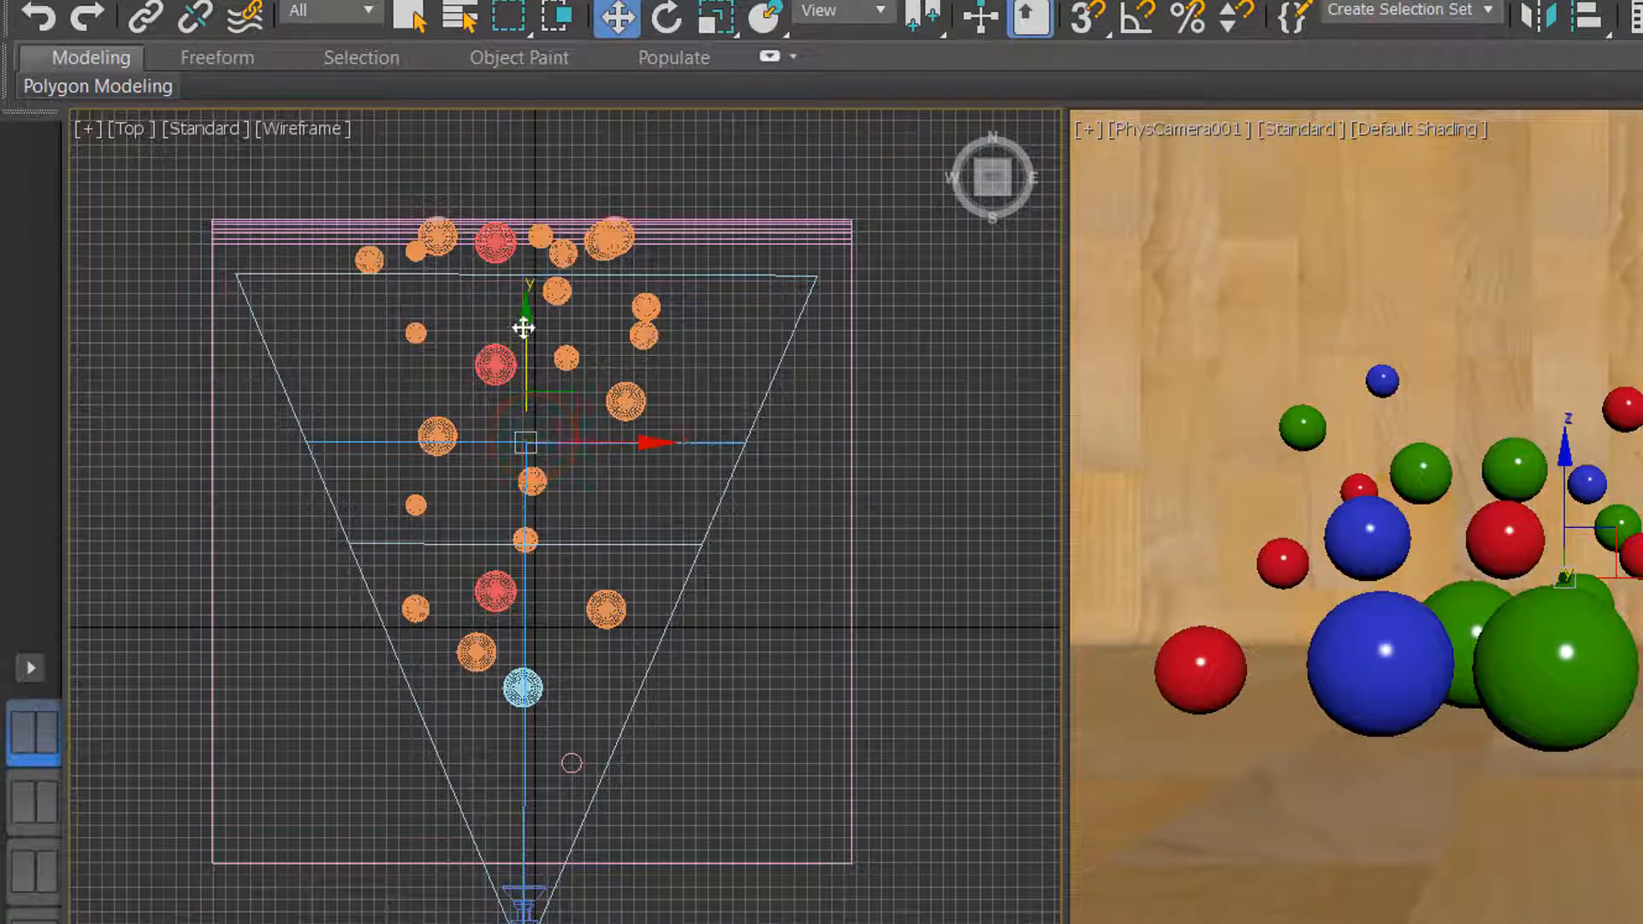
left_click_drag(523, 327, 529, 394)
left_click_drag(531, 462, 523, 578)
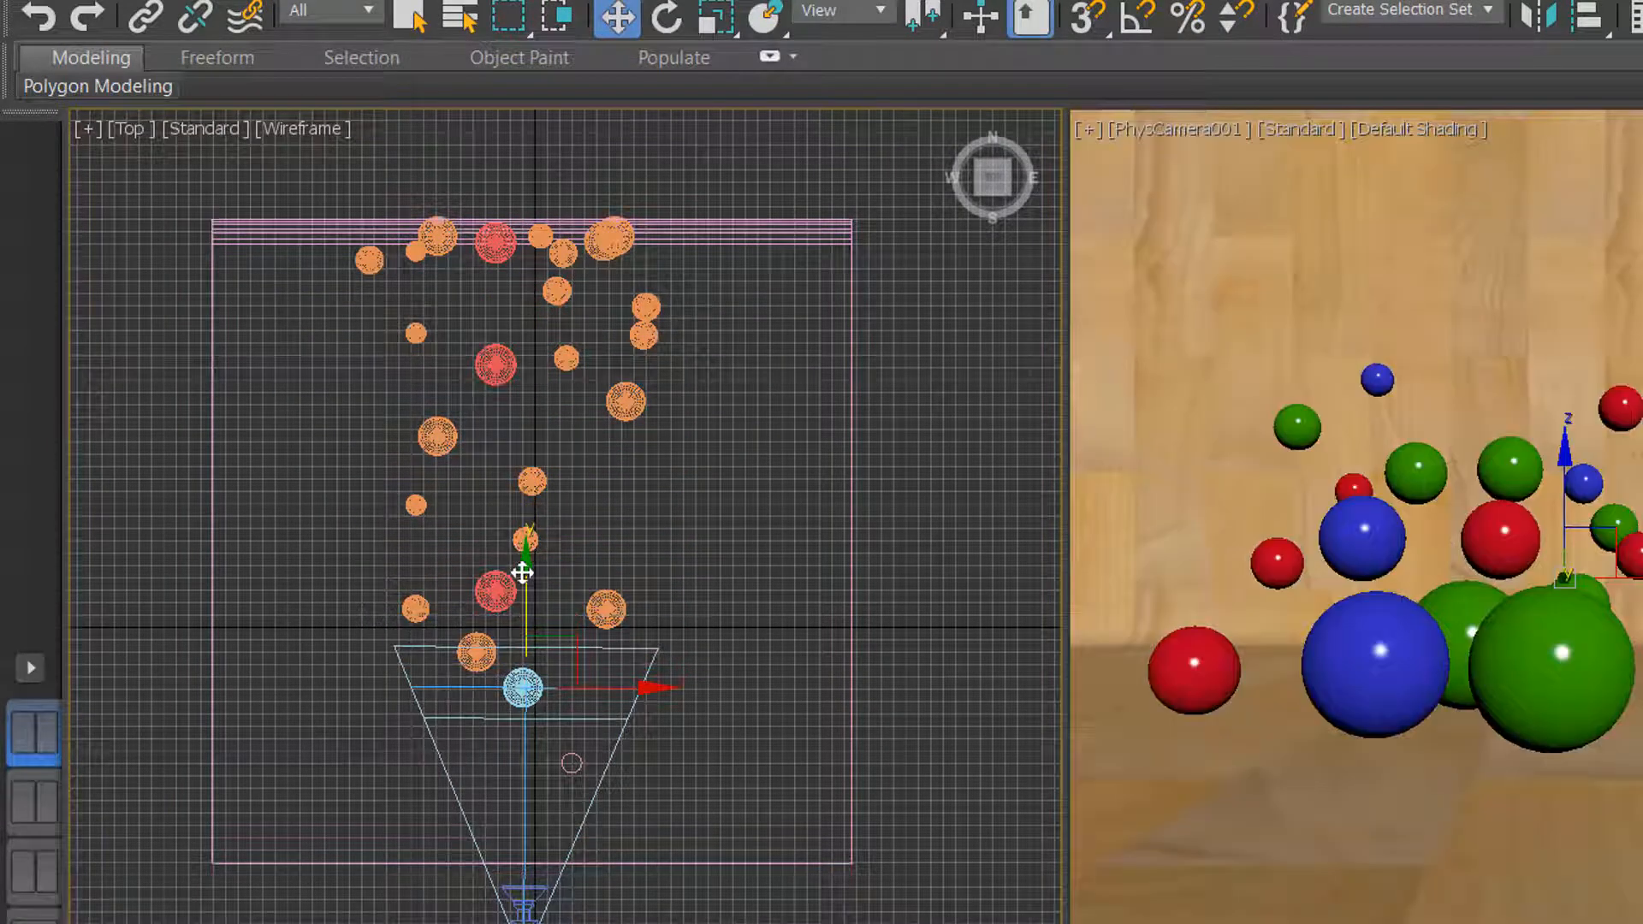
left_click(773, 577)
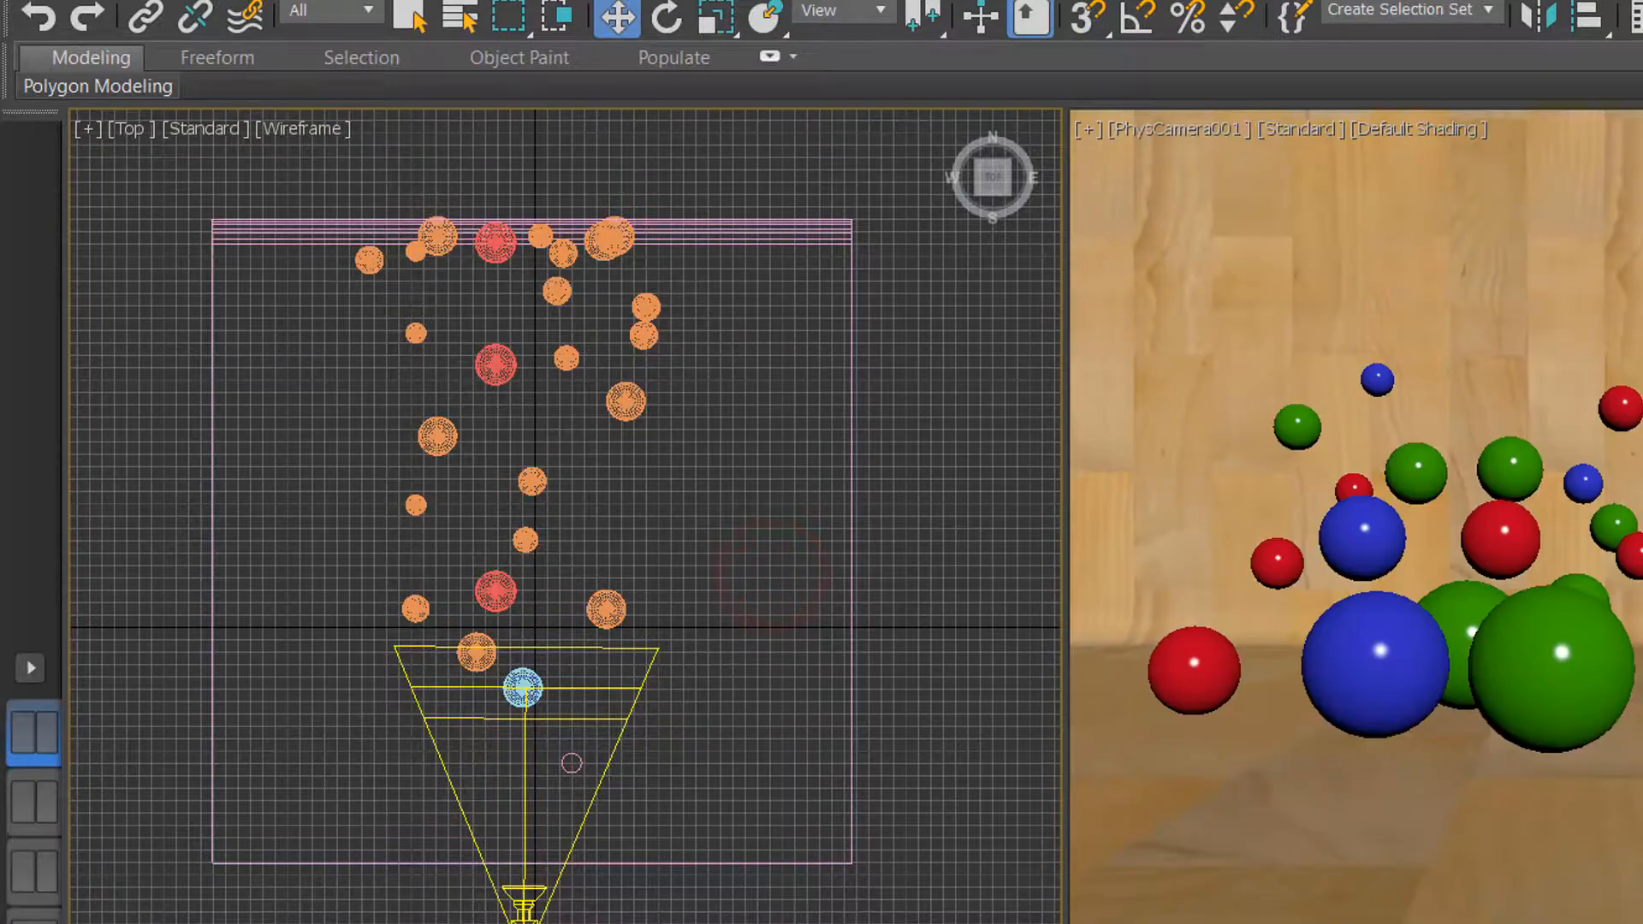
Set the physical camera's aperture to f/1.4, make a test render of its view and close the rendered frame
left_click(524, 916)
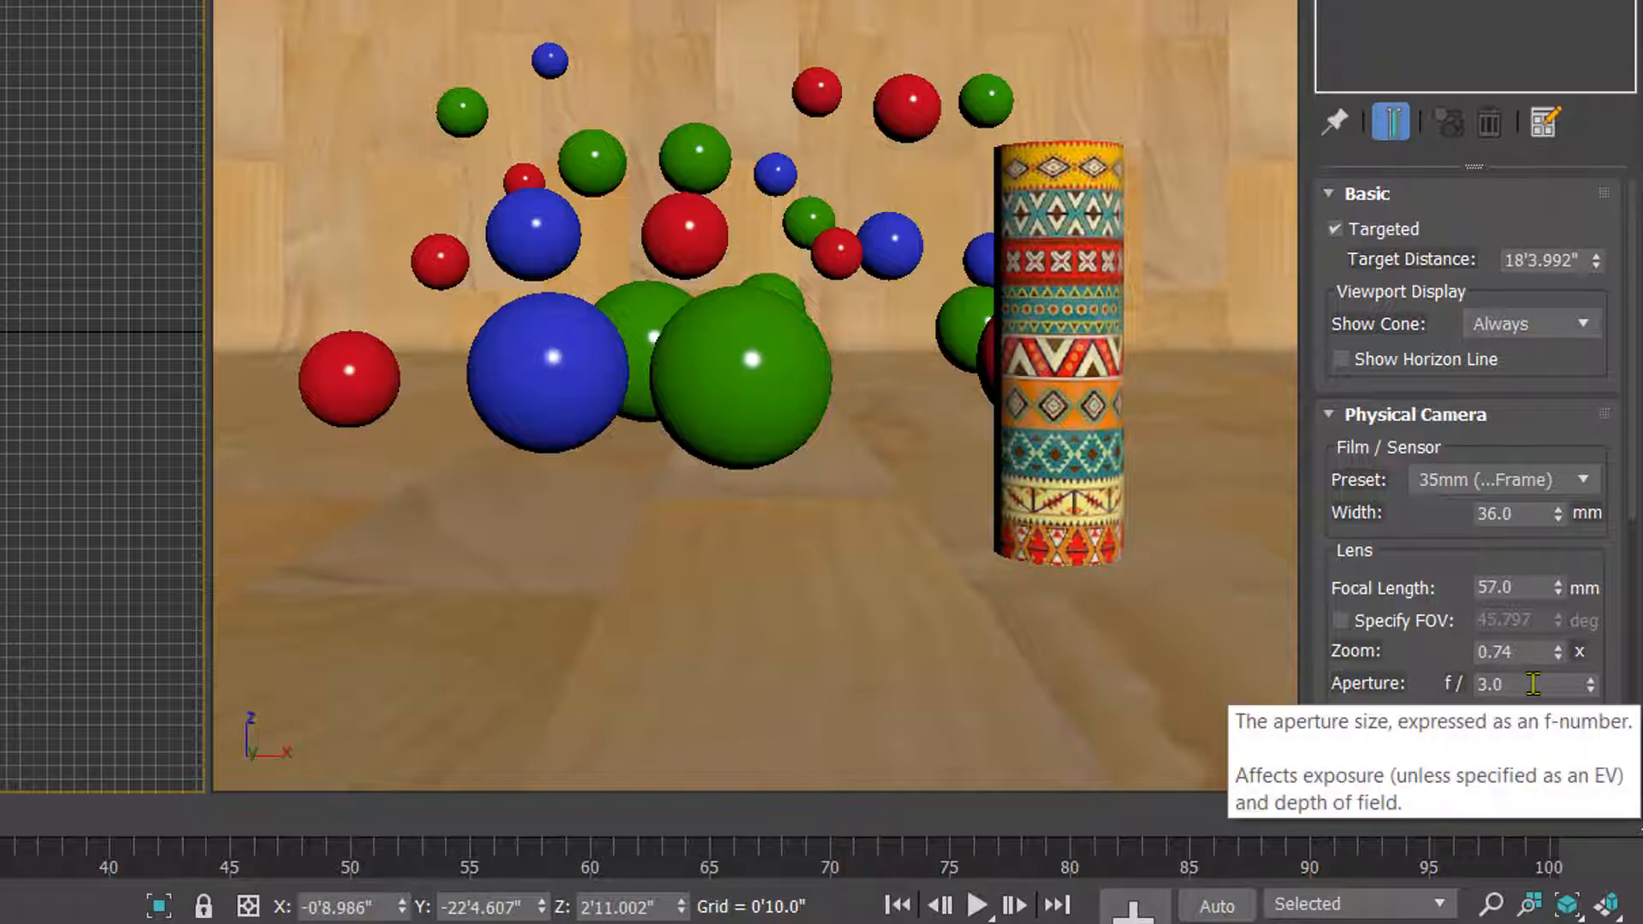
left_click_drag(1428, 543, 1433, 414)
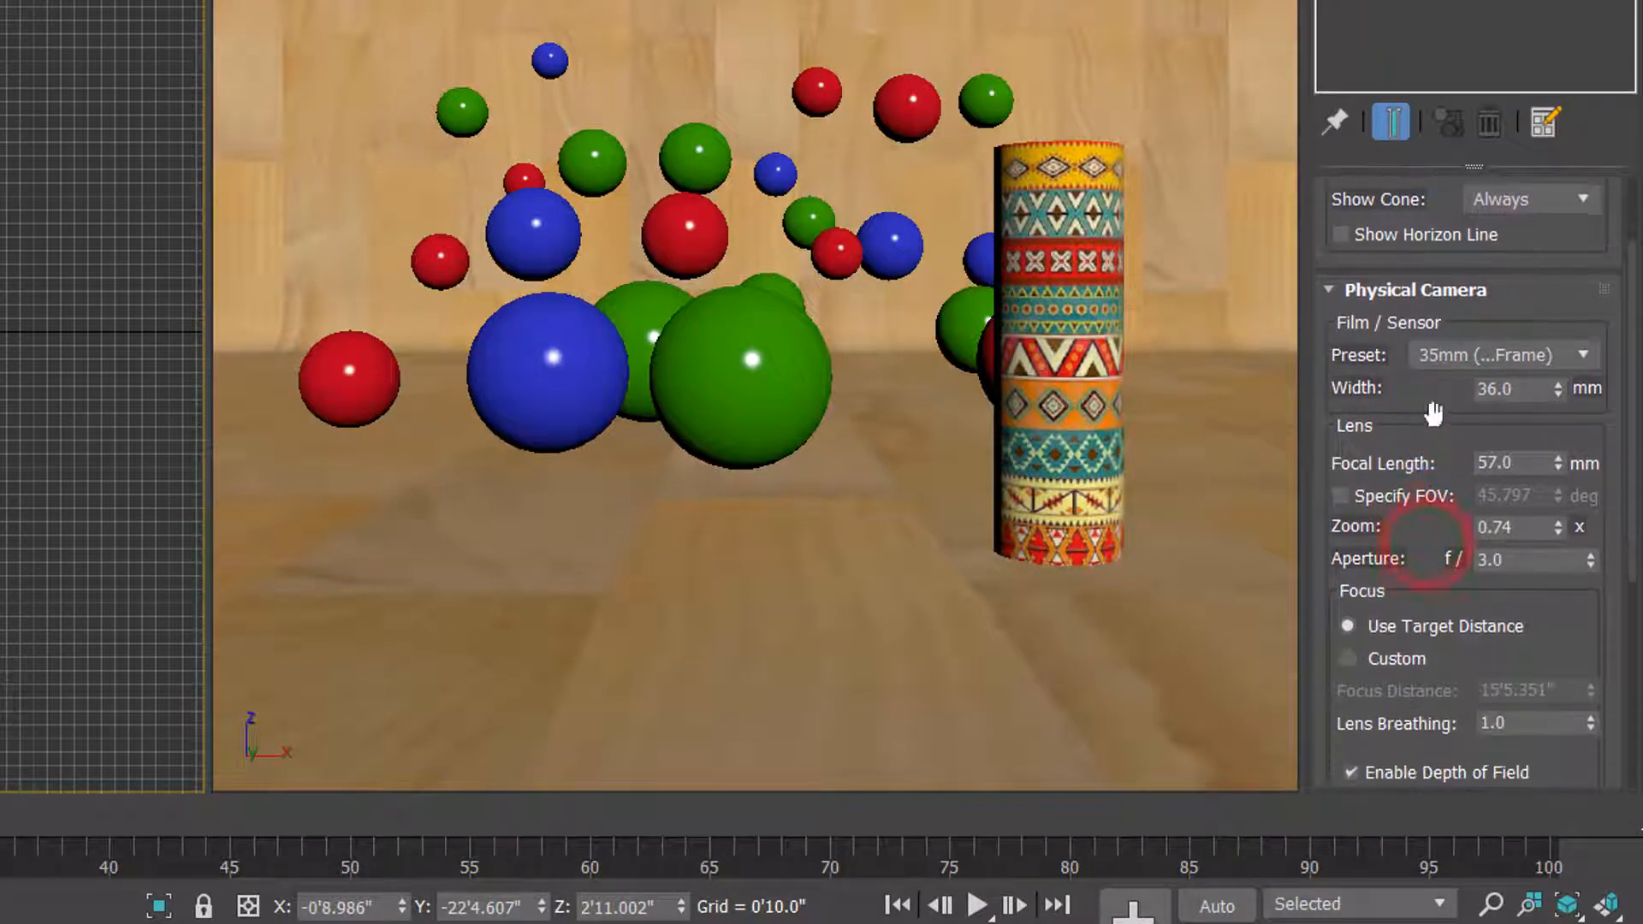
left_click(1528, 562)
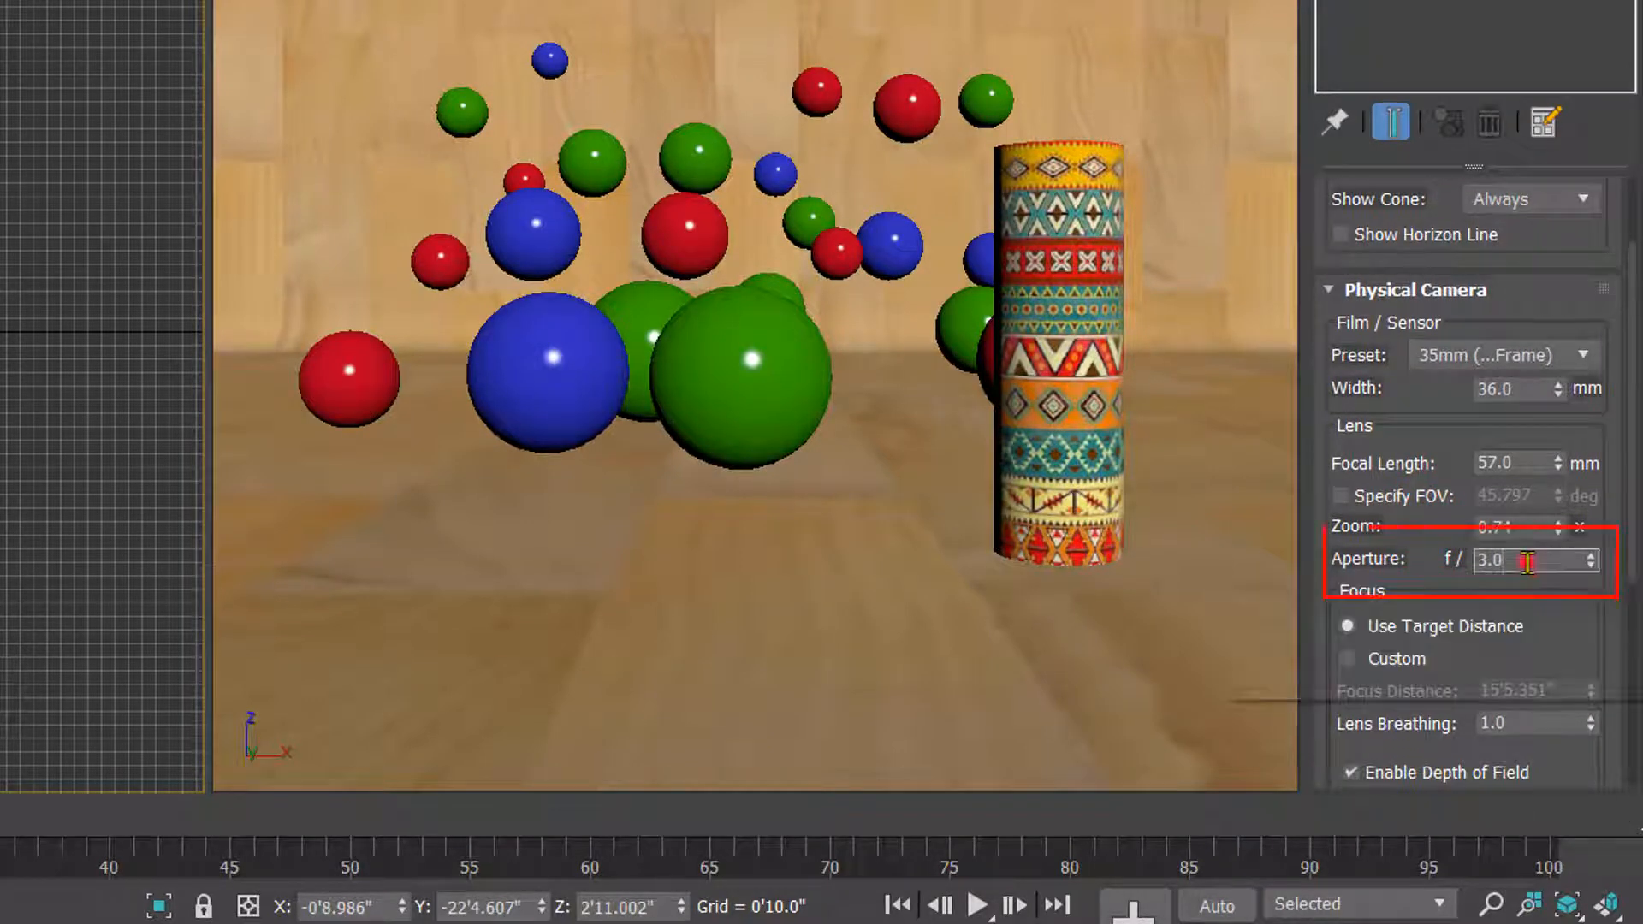
double_click(1498, 561)
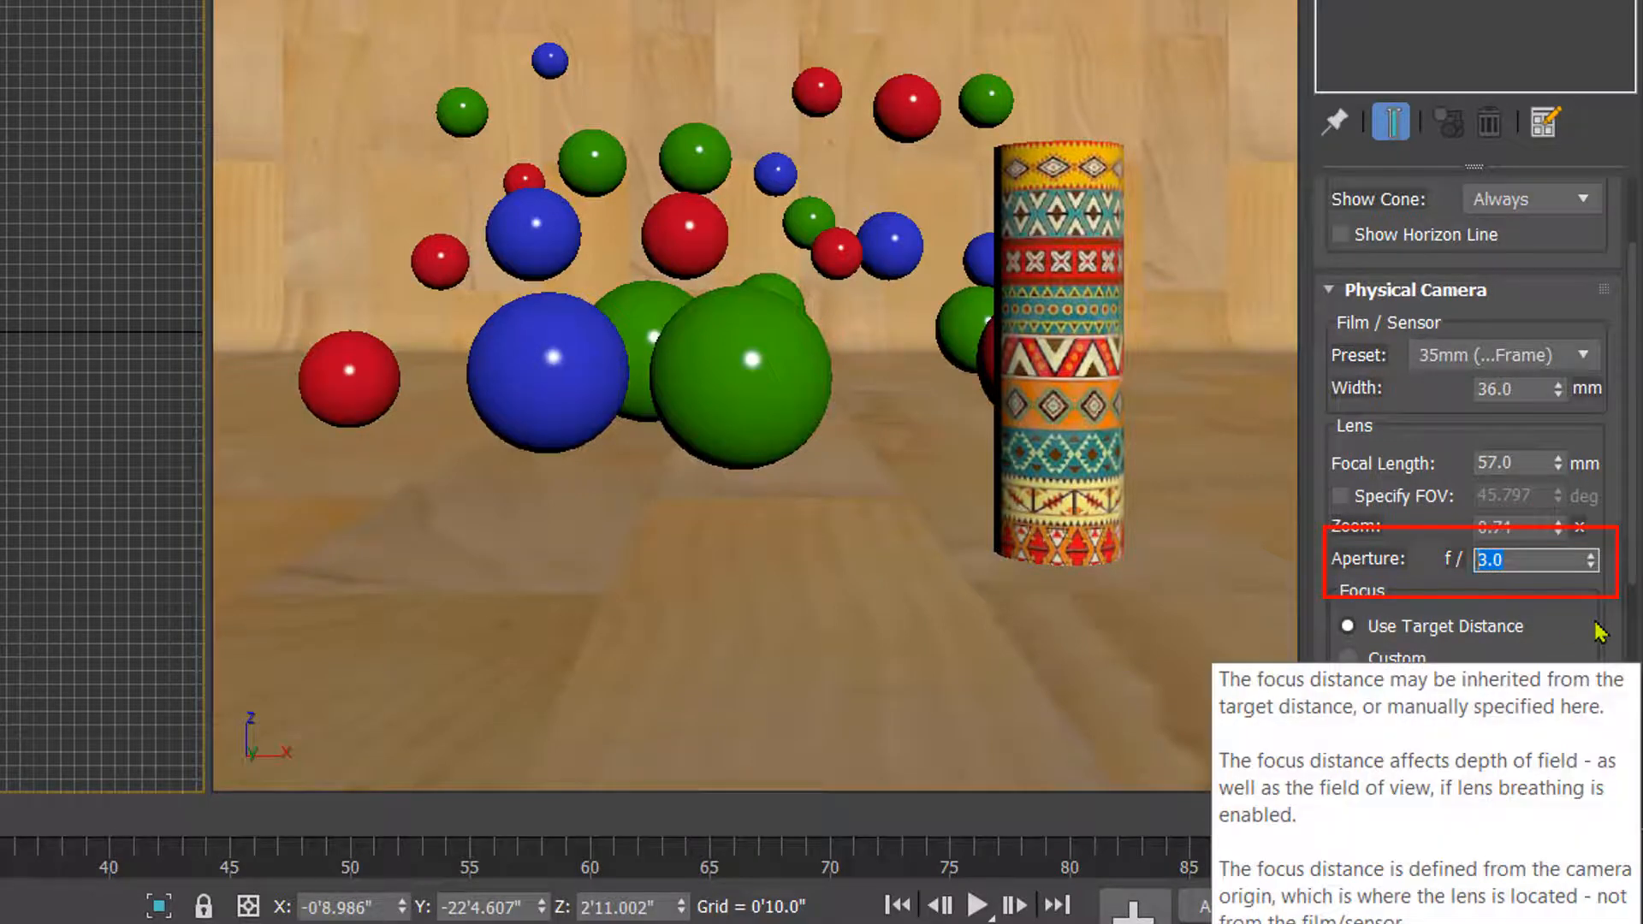
type("4")
key("Return")
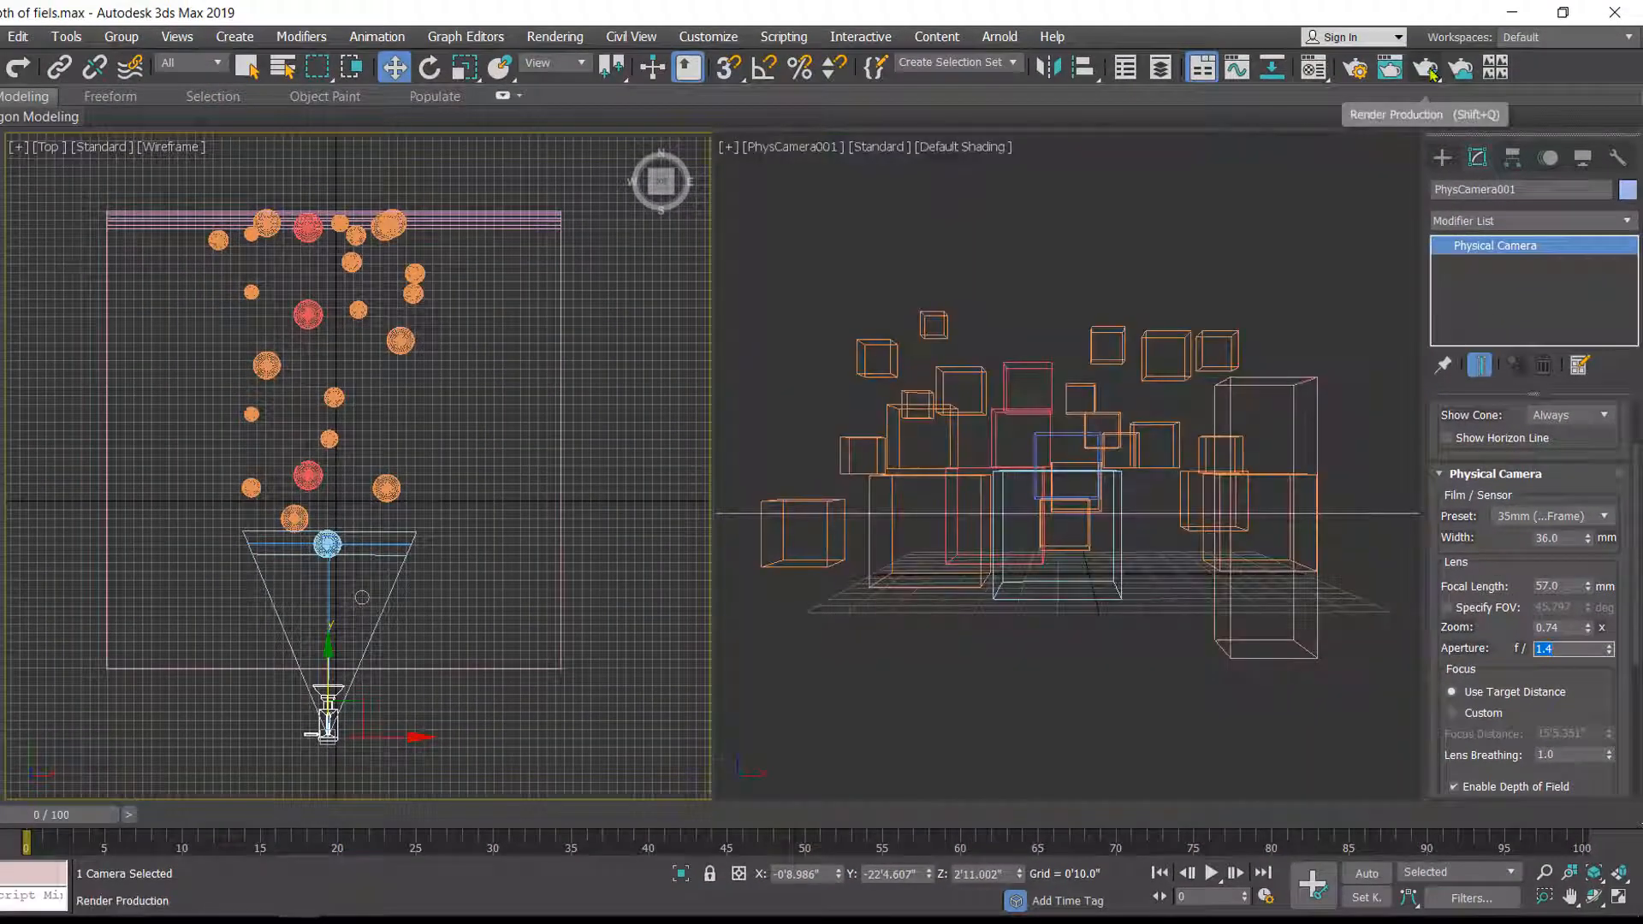
left_click(1428, 70)
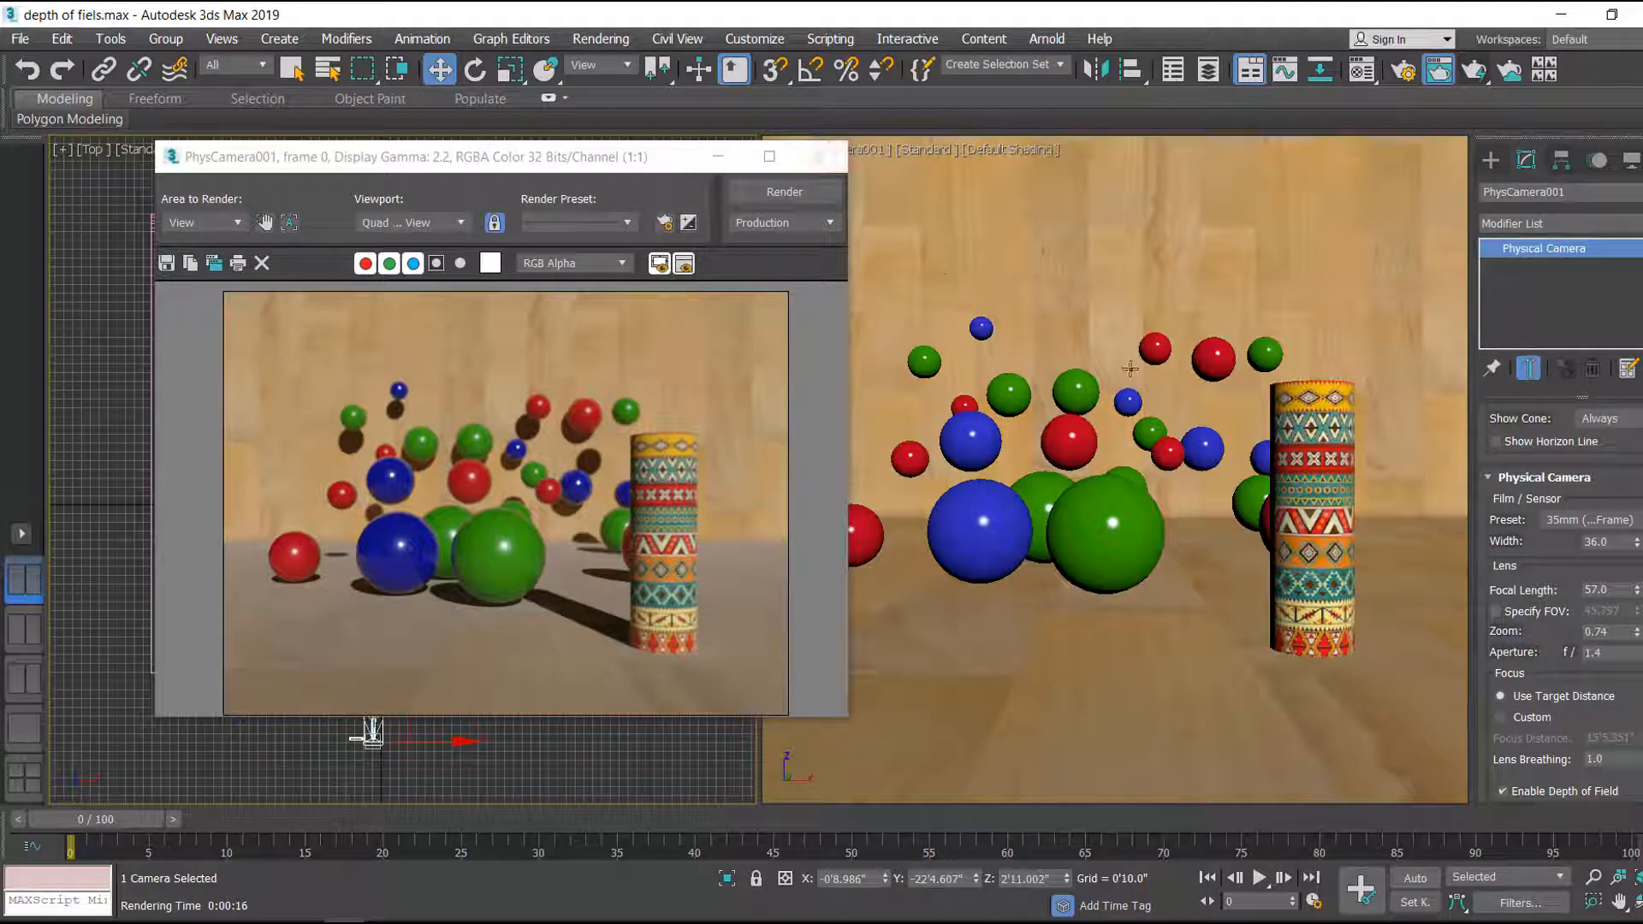
left_click(822, 159)
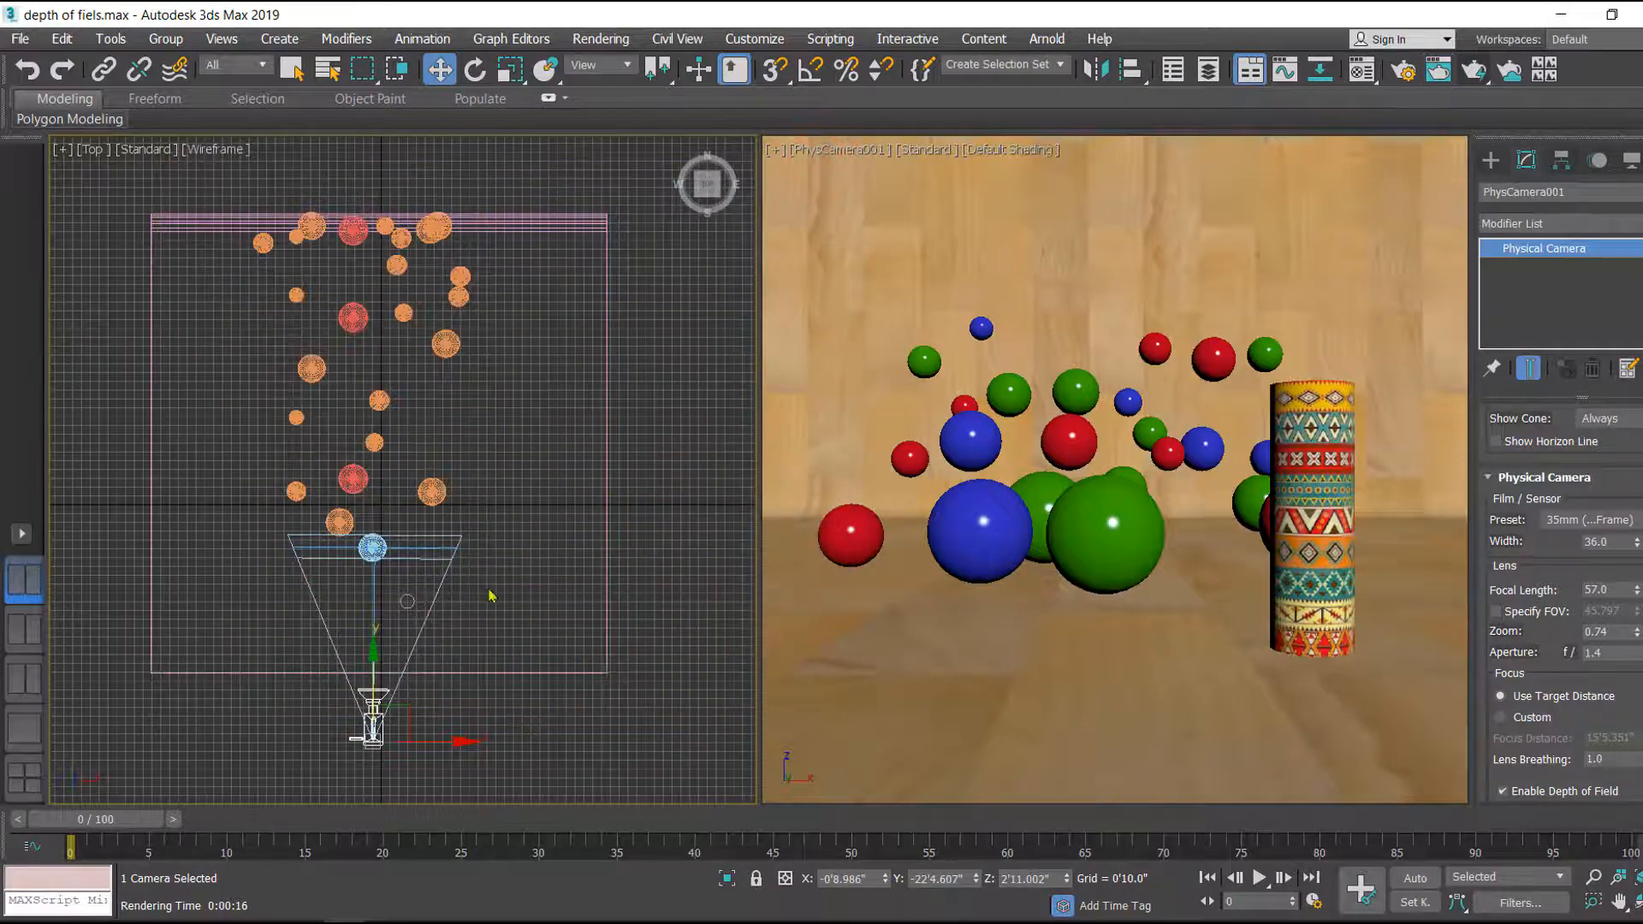
Reselect the physical camera in the Top view and switch its focus mode to a custom distance
middle_click_drag(492, 595, 528, 528)
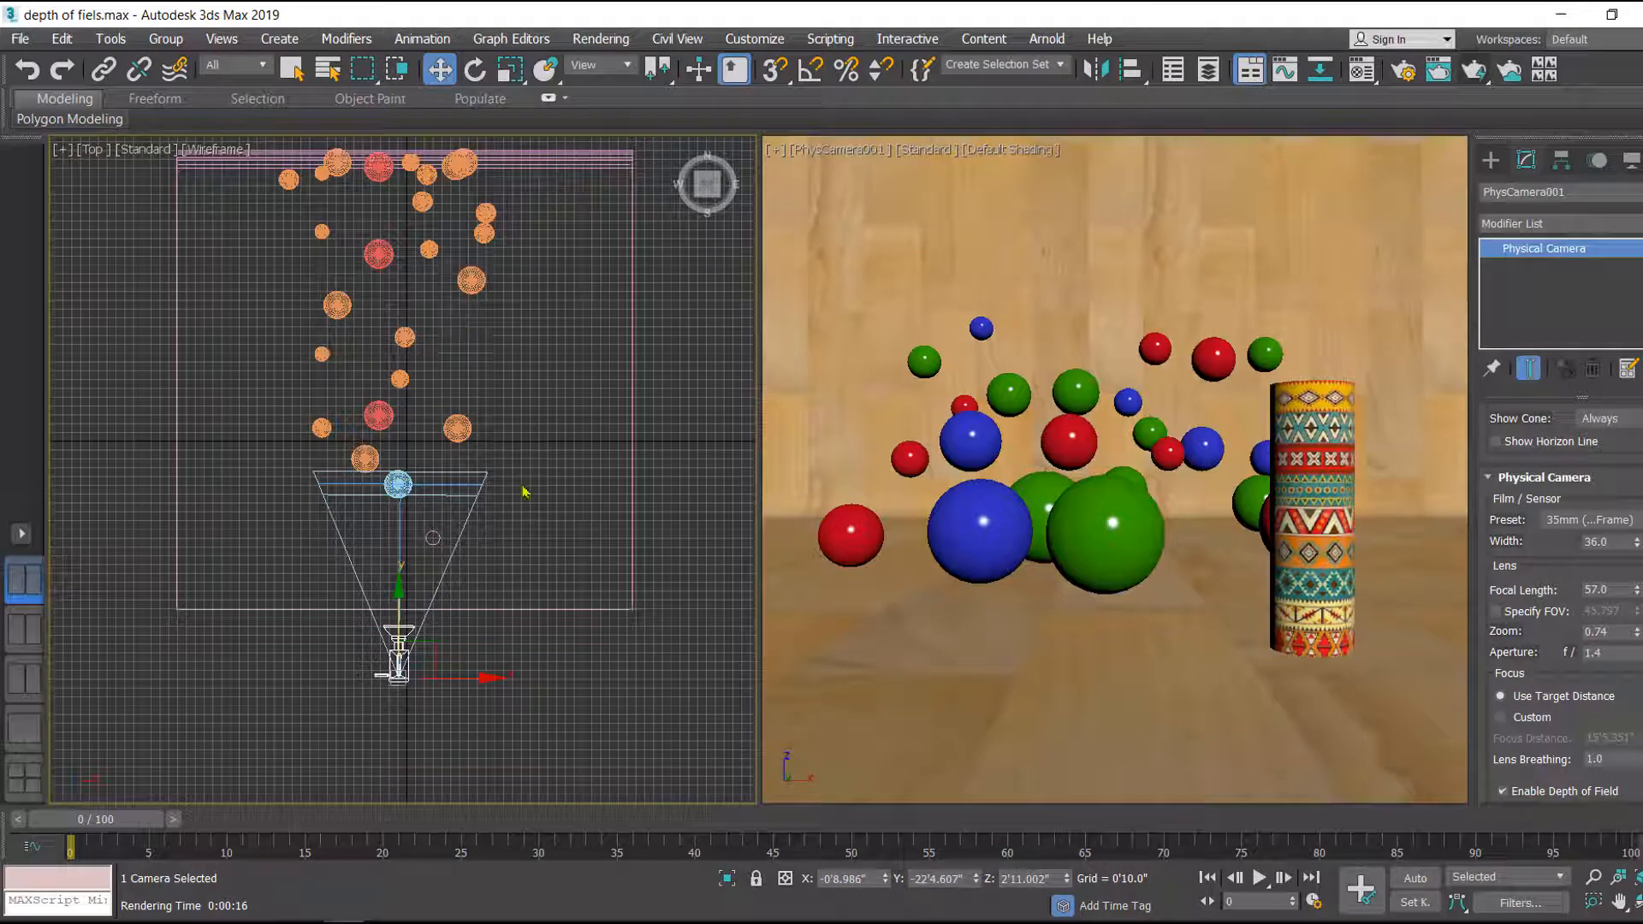
left_click(556, 660)
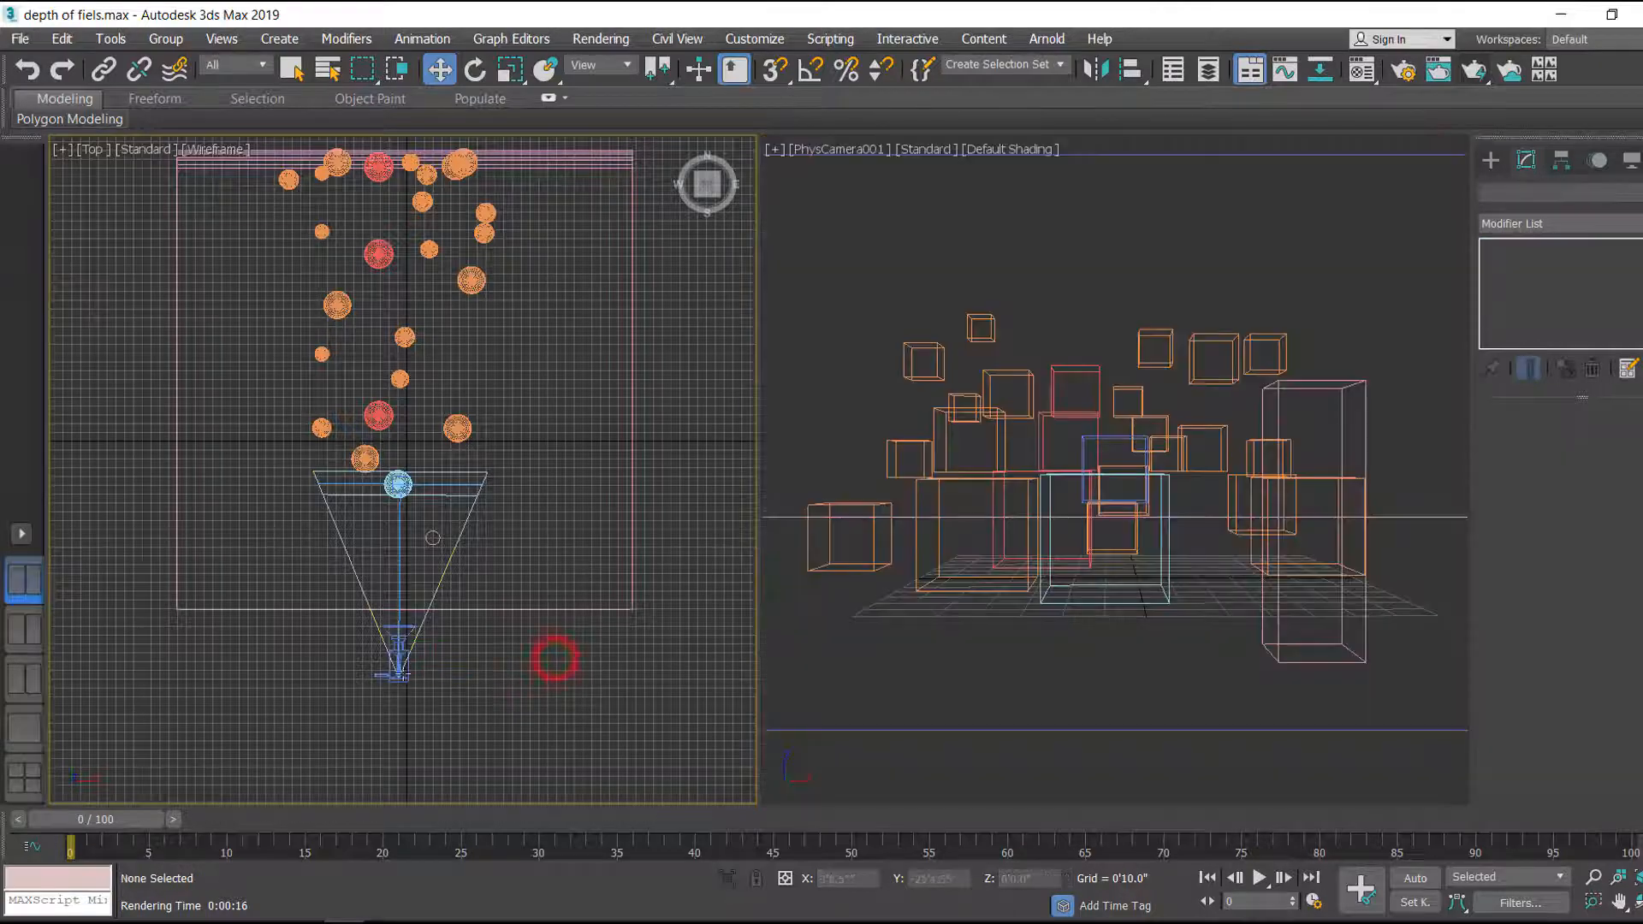
left_click(399, 674)
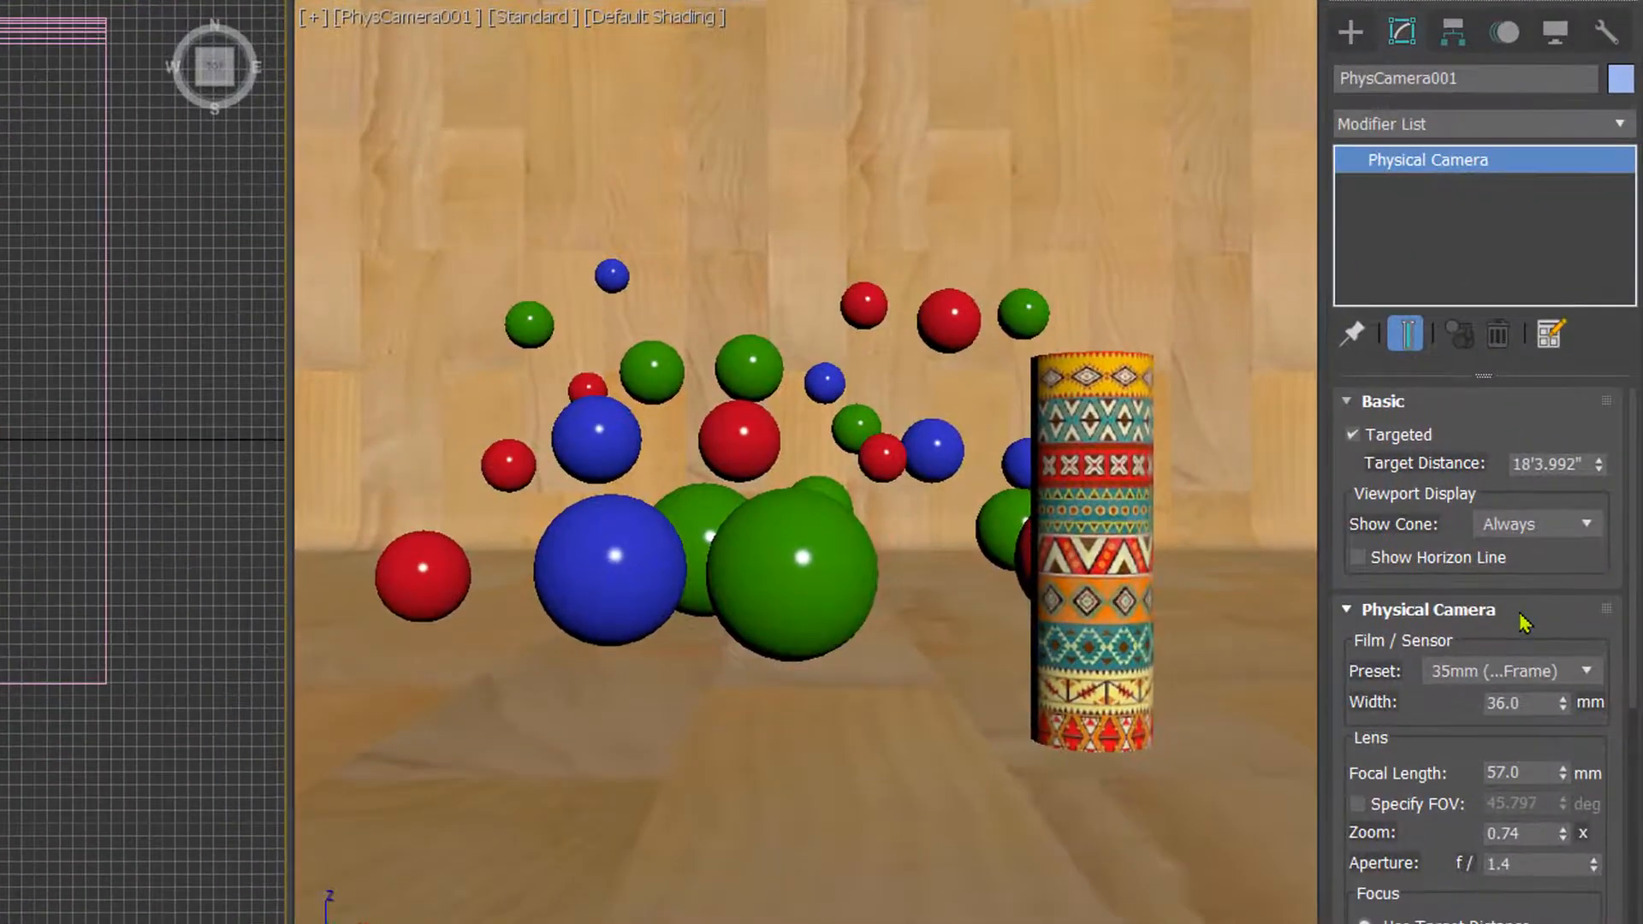
left_click_drag(1585, 624, 1572, 412)
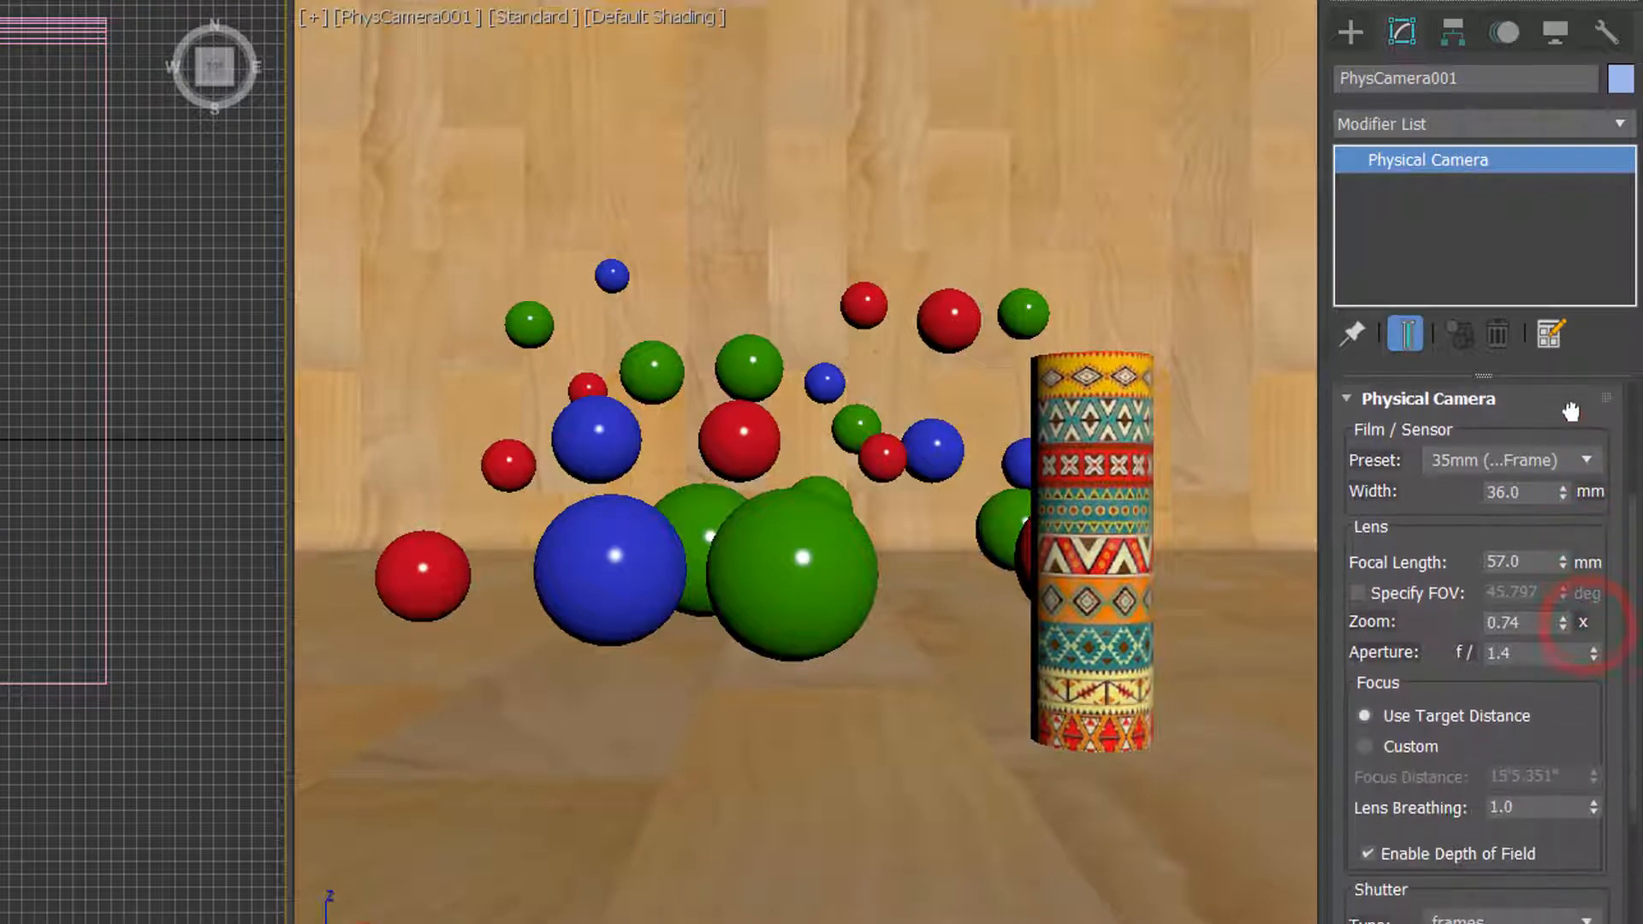
left_click_drag(1558, 723, 1561, 664)
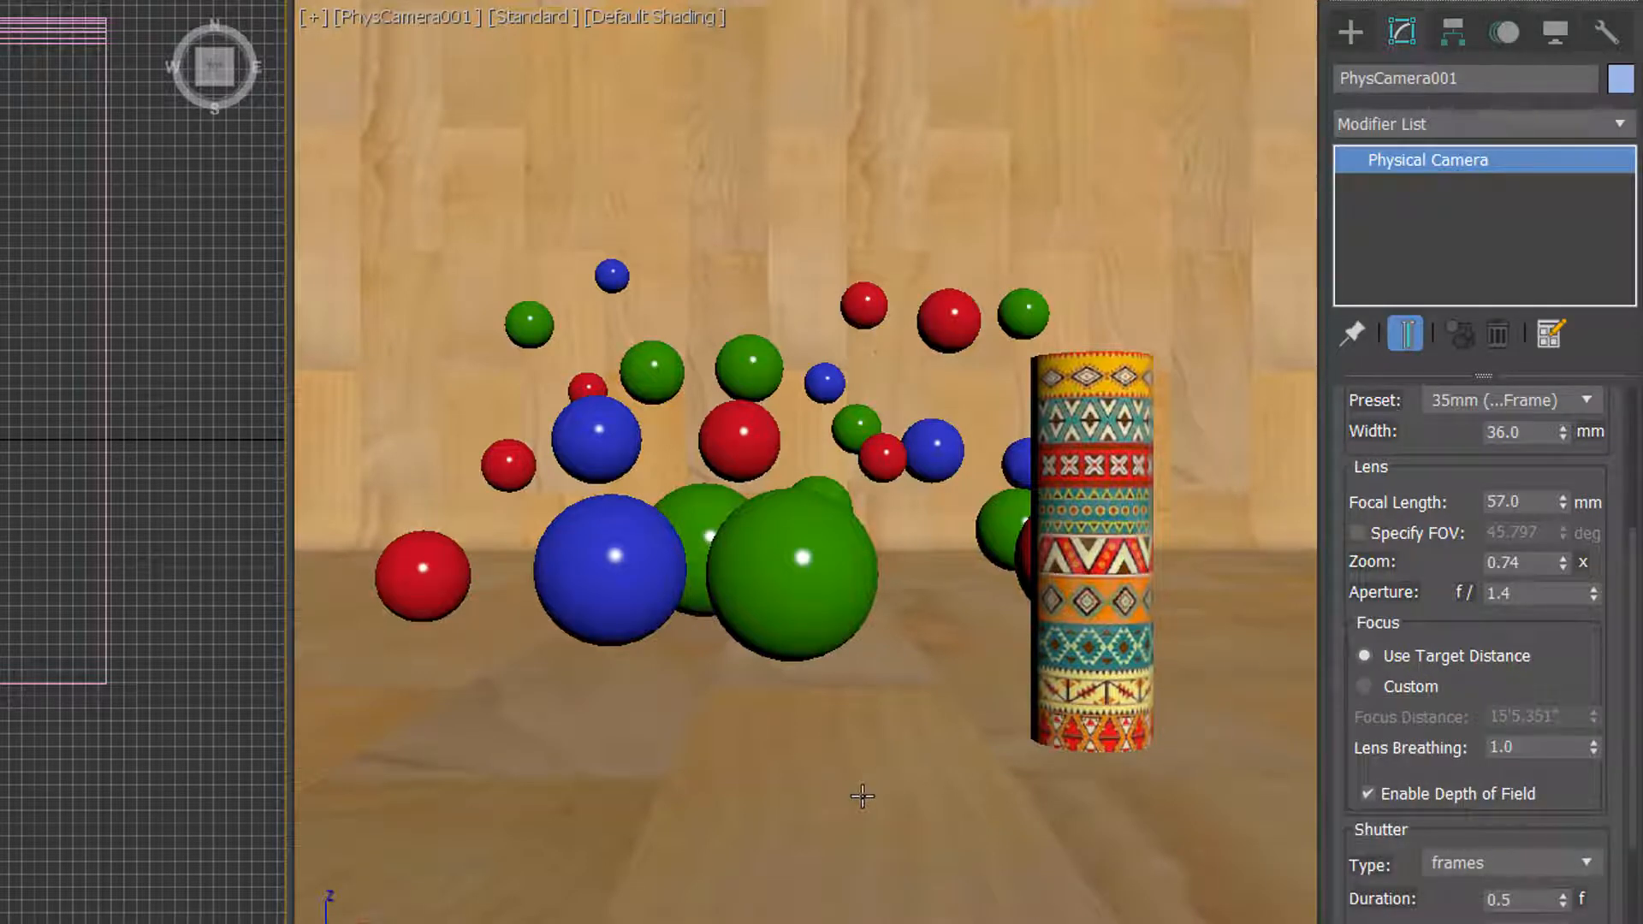
left_click(1361, 688)
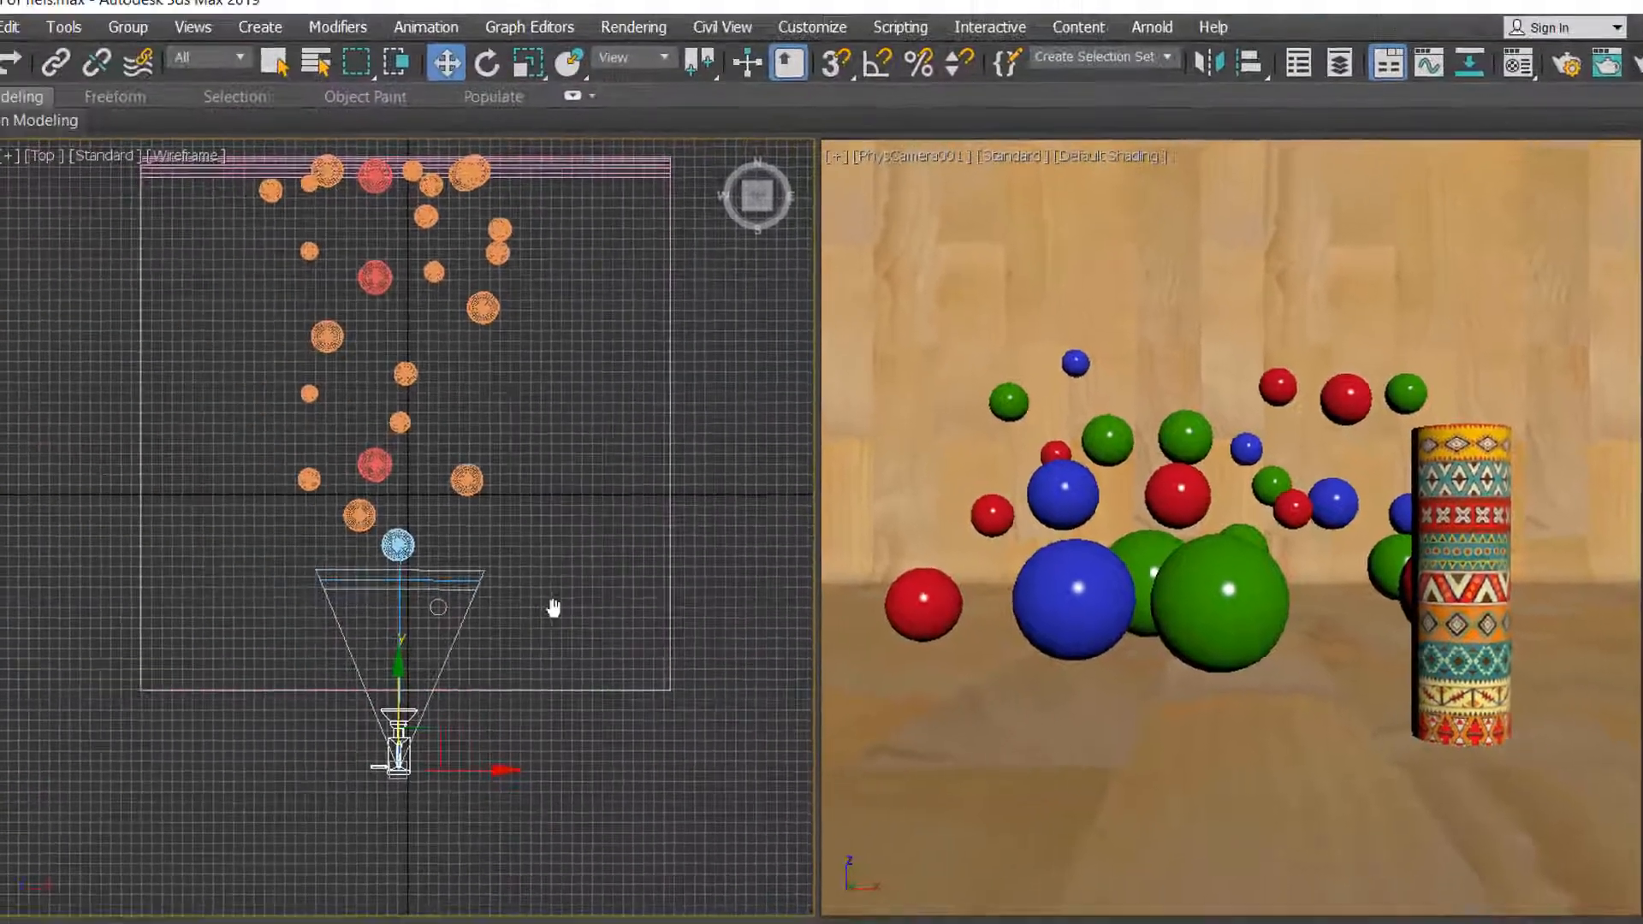
Reduce the custom focus distance to 13'1.548" so the focus plane crosses the cylinder in the Top view
scroll(495, 599, "up", 5)
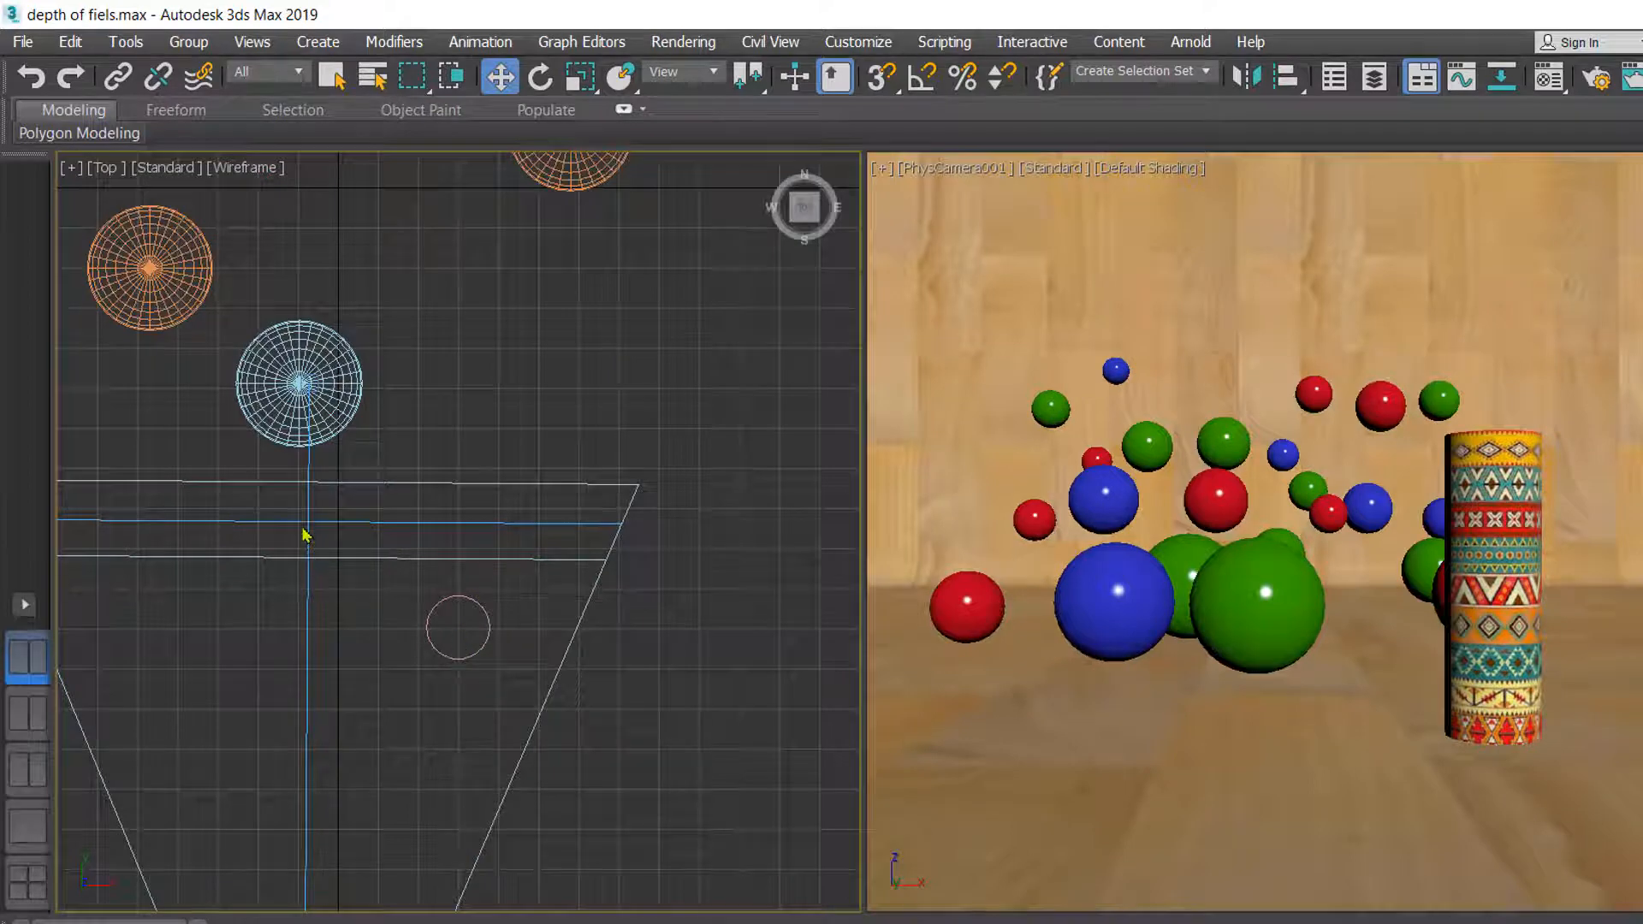
middle_click_drag(435, 448, 486, 467)
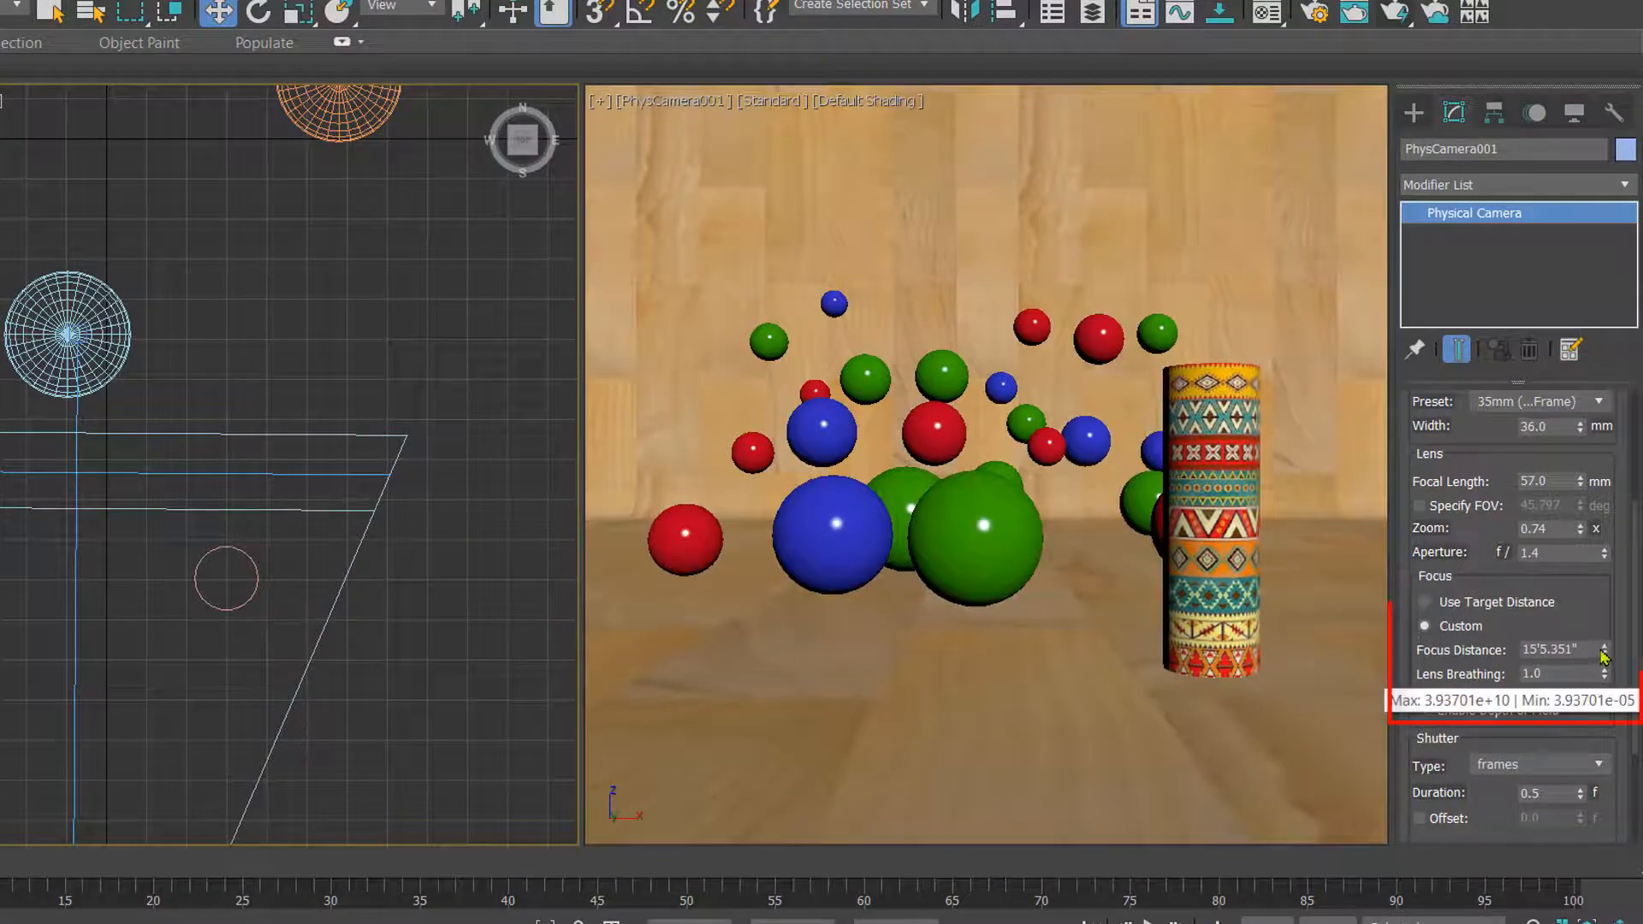
left_click_drag(1604, 657, 1604, 664)
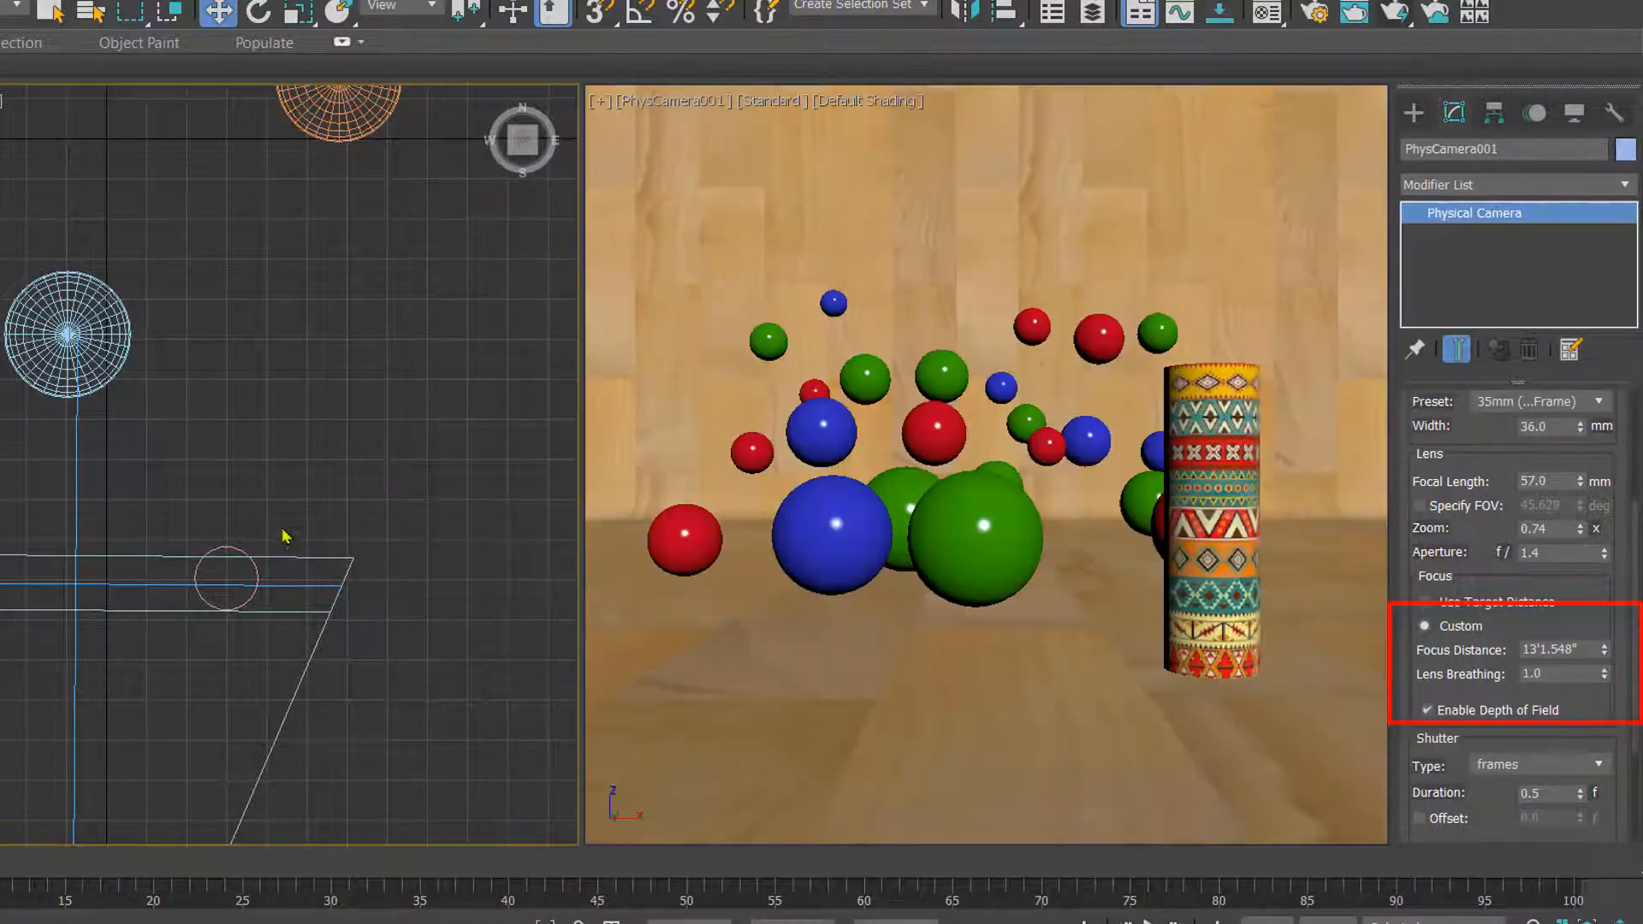
middle_click_drag(269, 525, 318, 423)
scroll(235, 476, "up", 3)
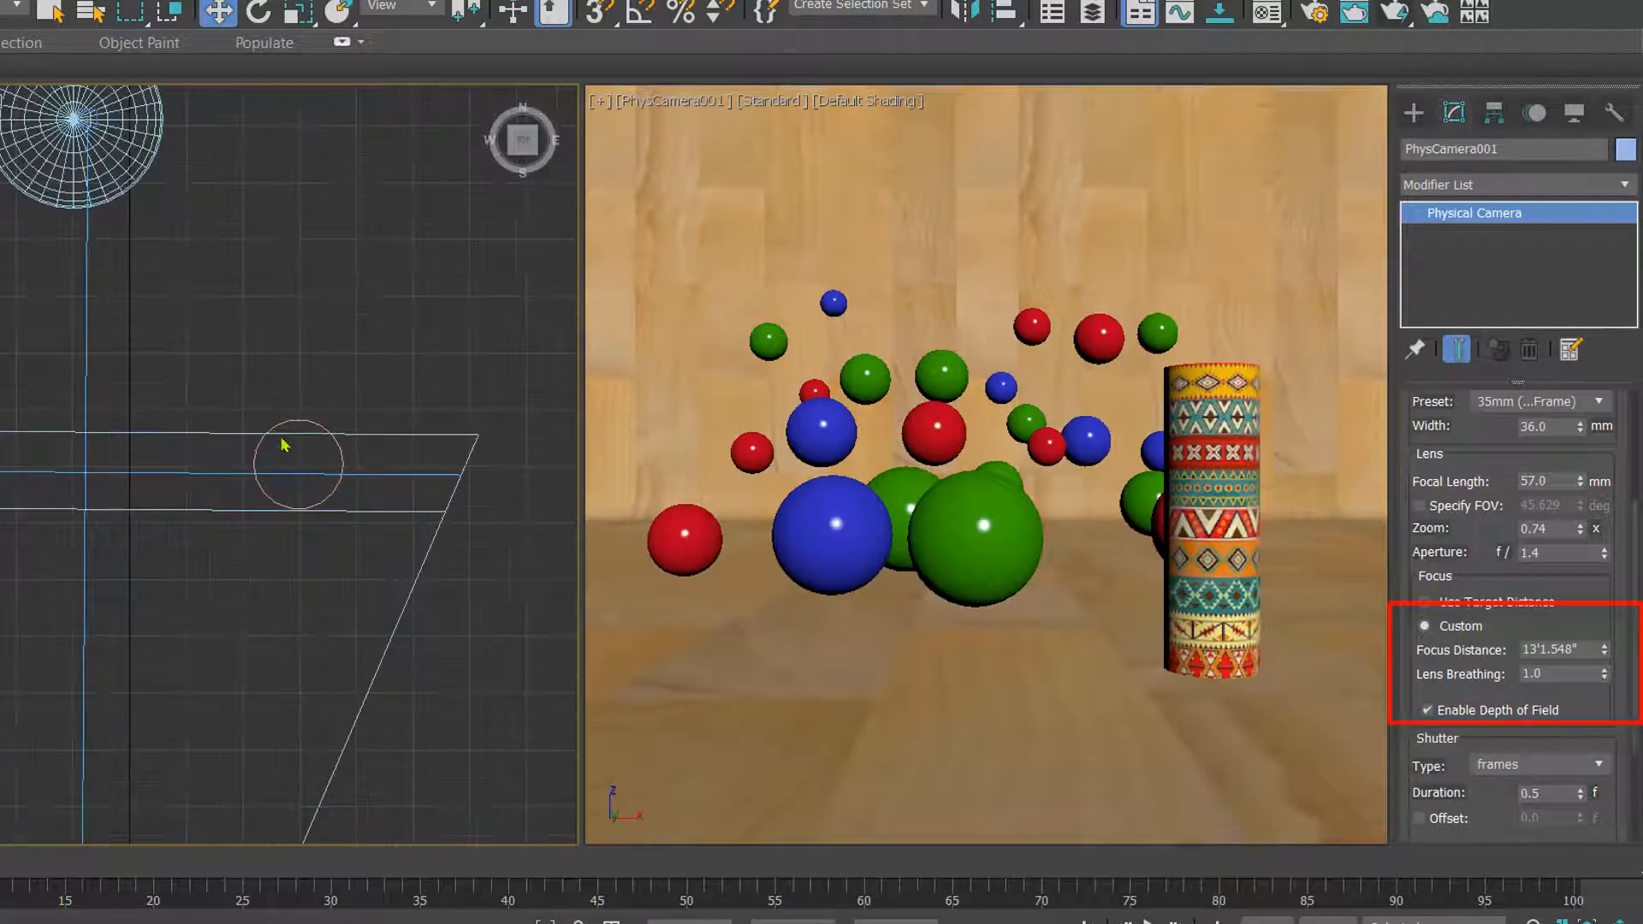
middle_click_drag(260, 325, 267, 440)
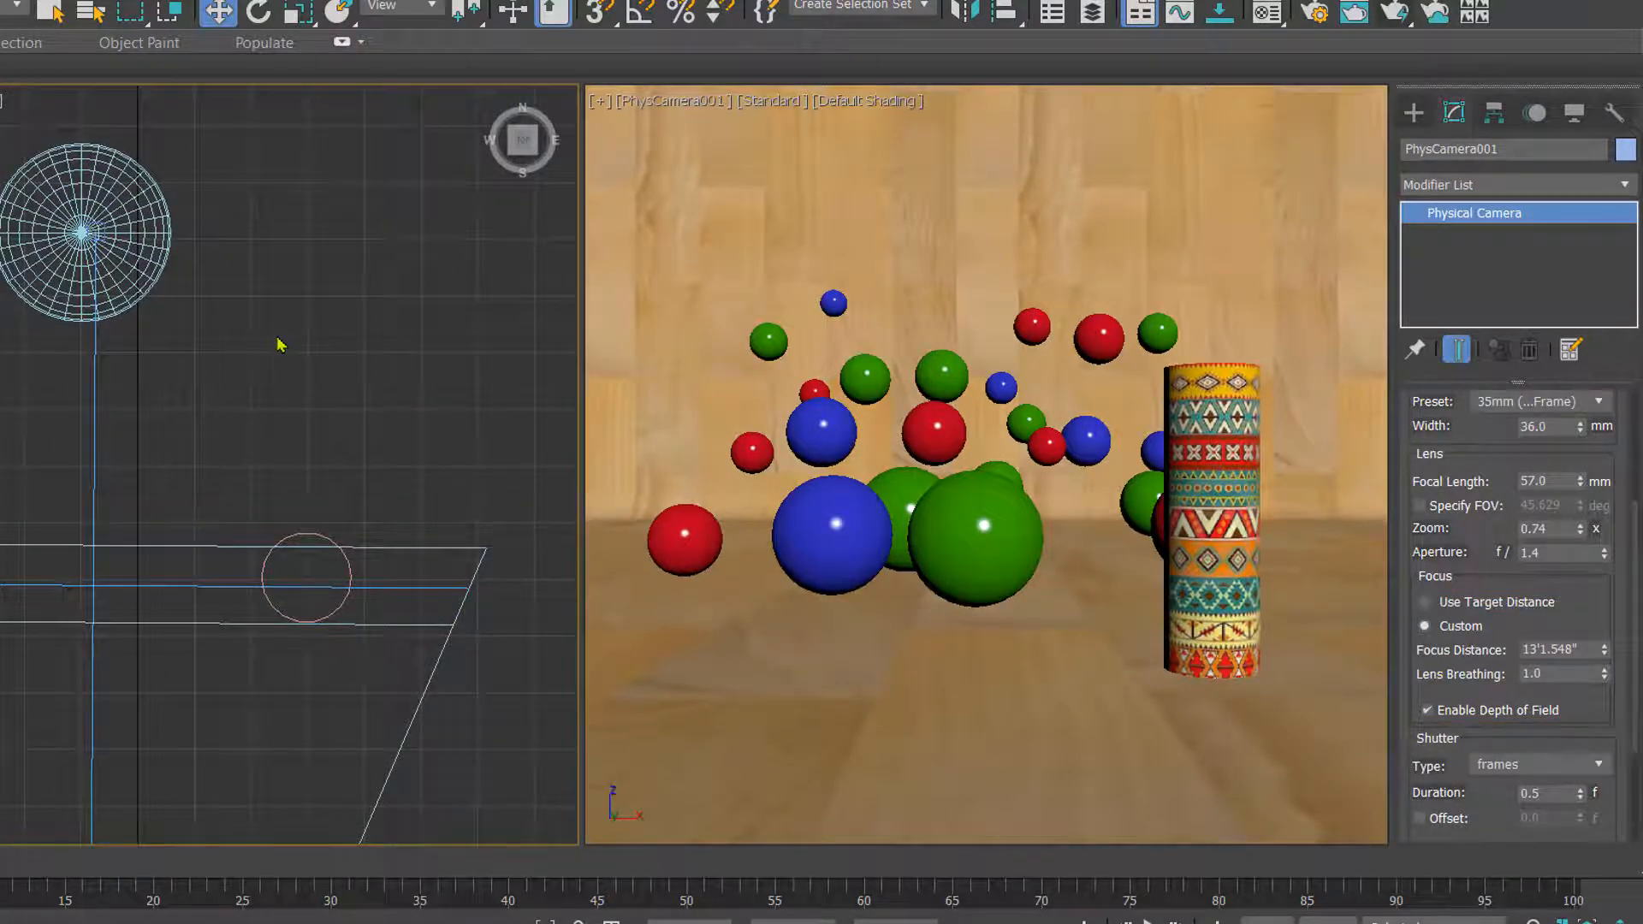
scroll(278, 344, "down", 3)
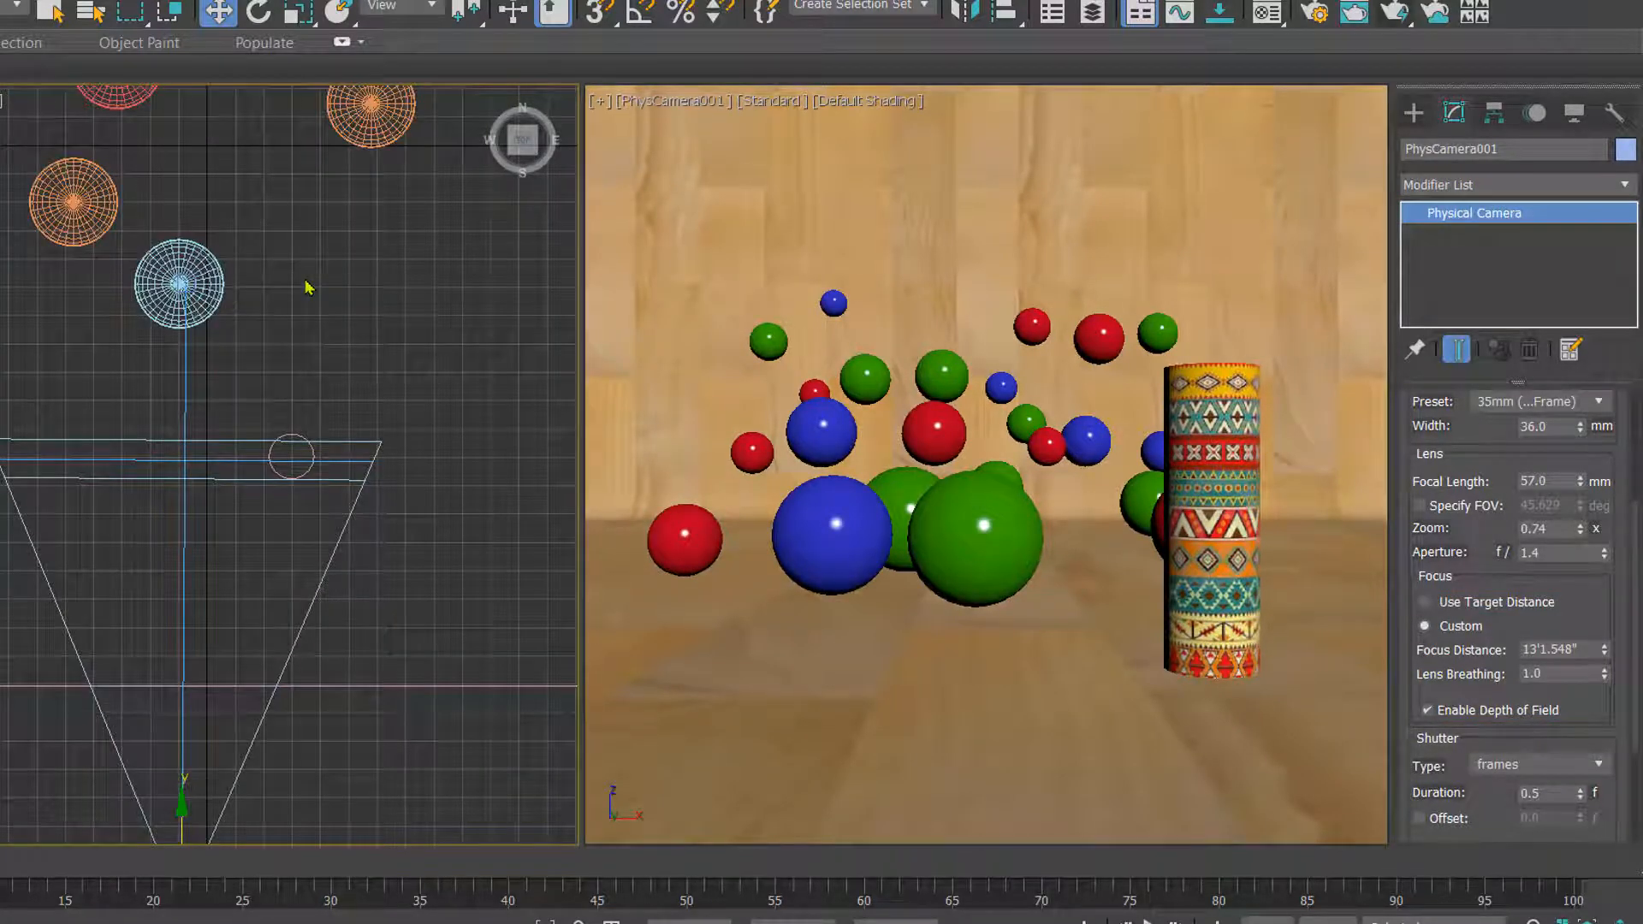
Set the camera's aperture to f/0.9 and render its view, inspecting the blur up close before closing the rendered frame
left_click(1566, 552)
key("Return")
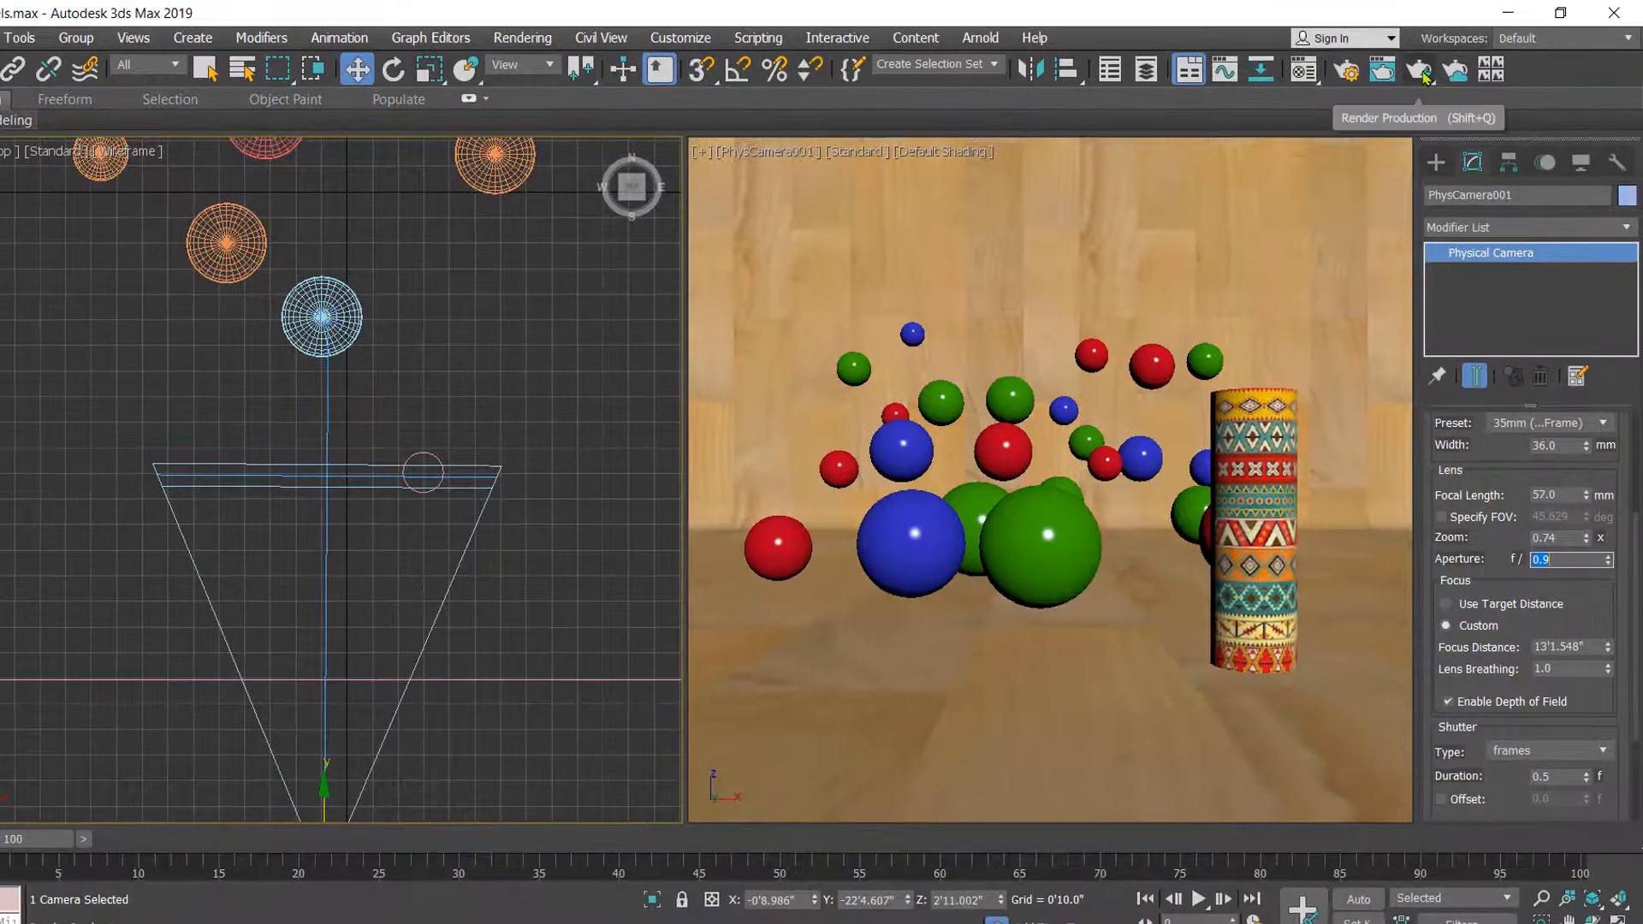
left_click(1420, 74)
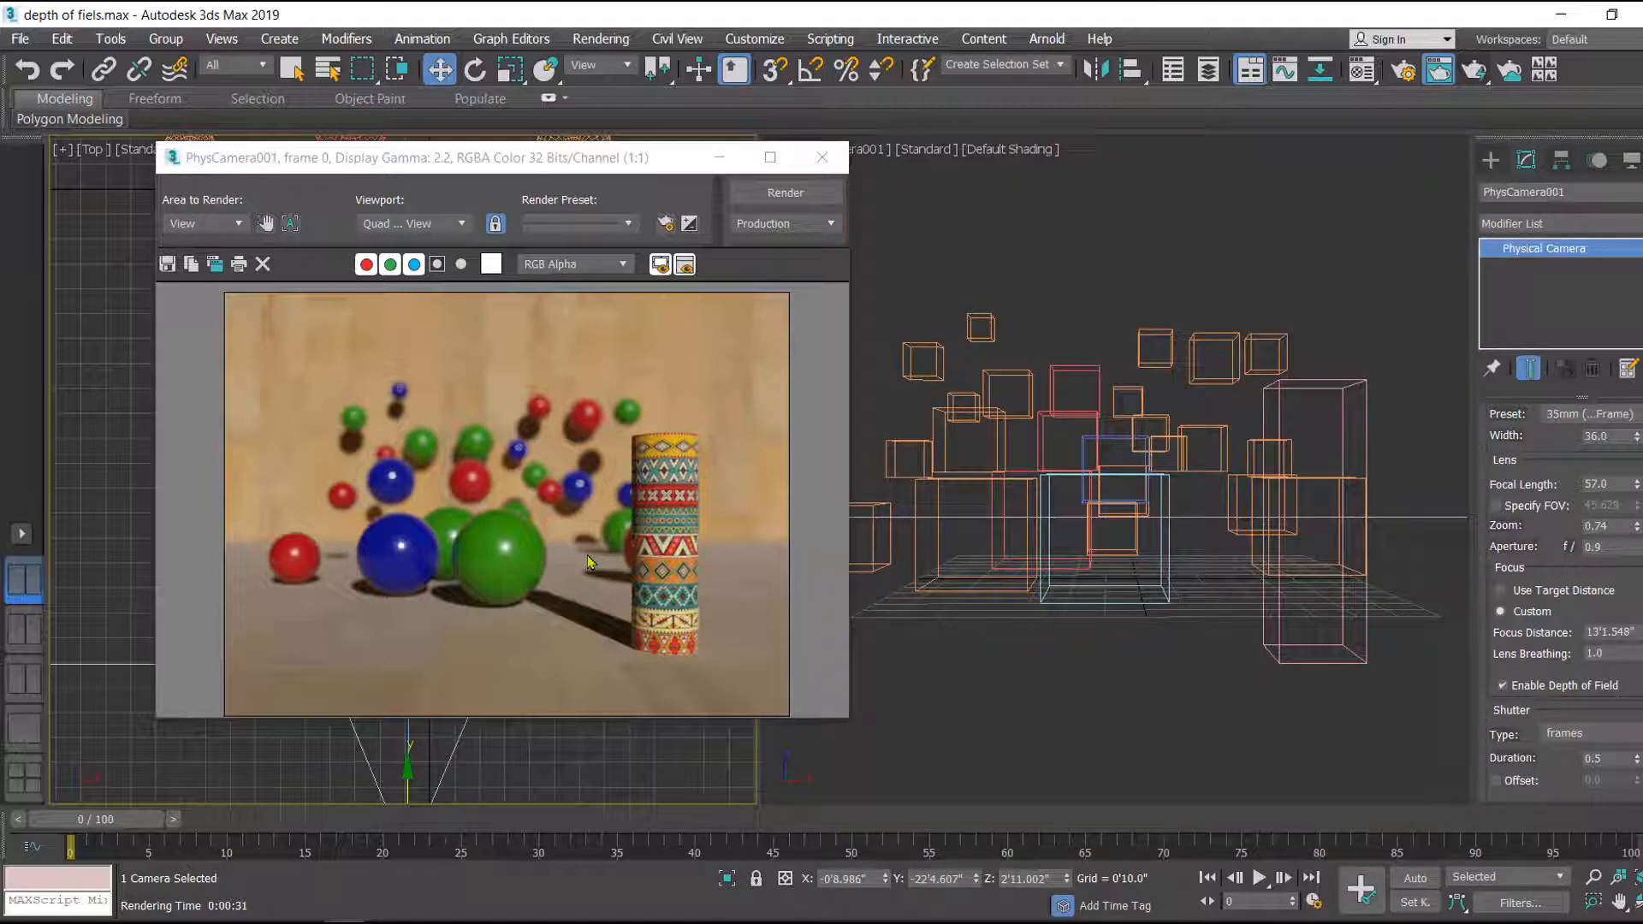
scroll(587, 562, "up", 1)
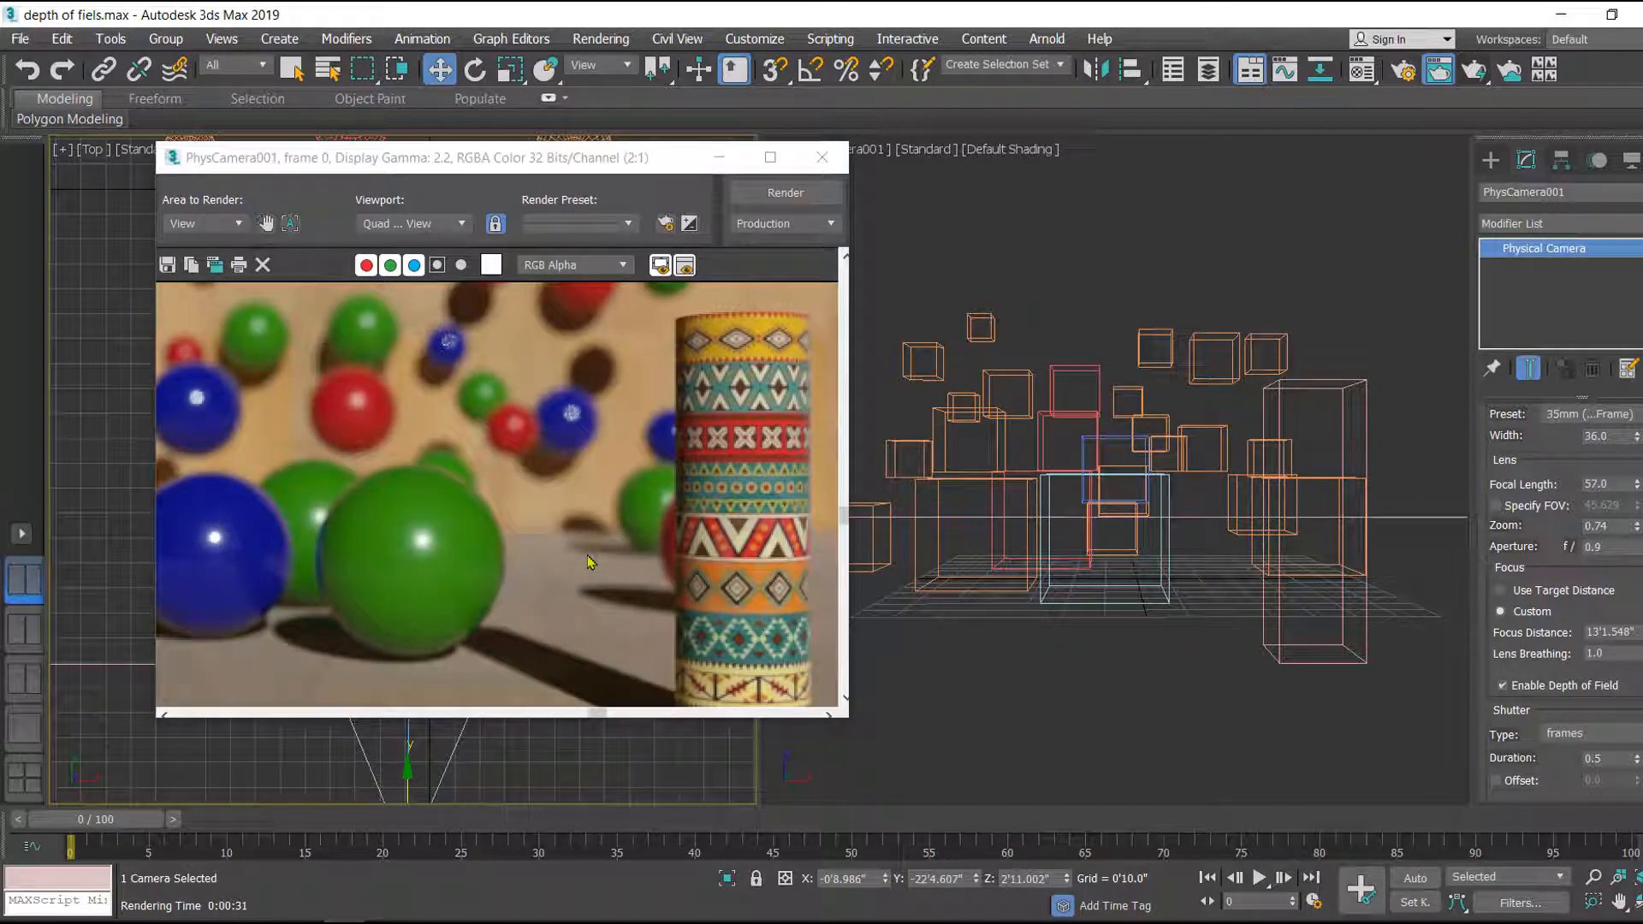
scroll(591, 562, "down", 1)
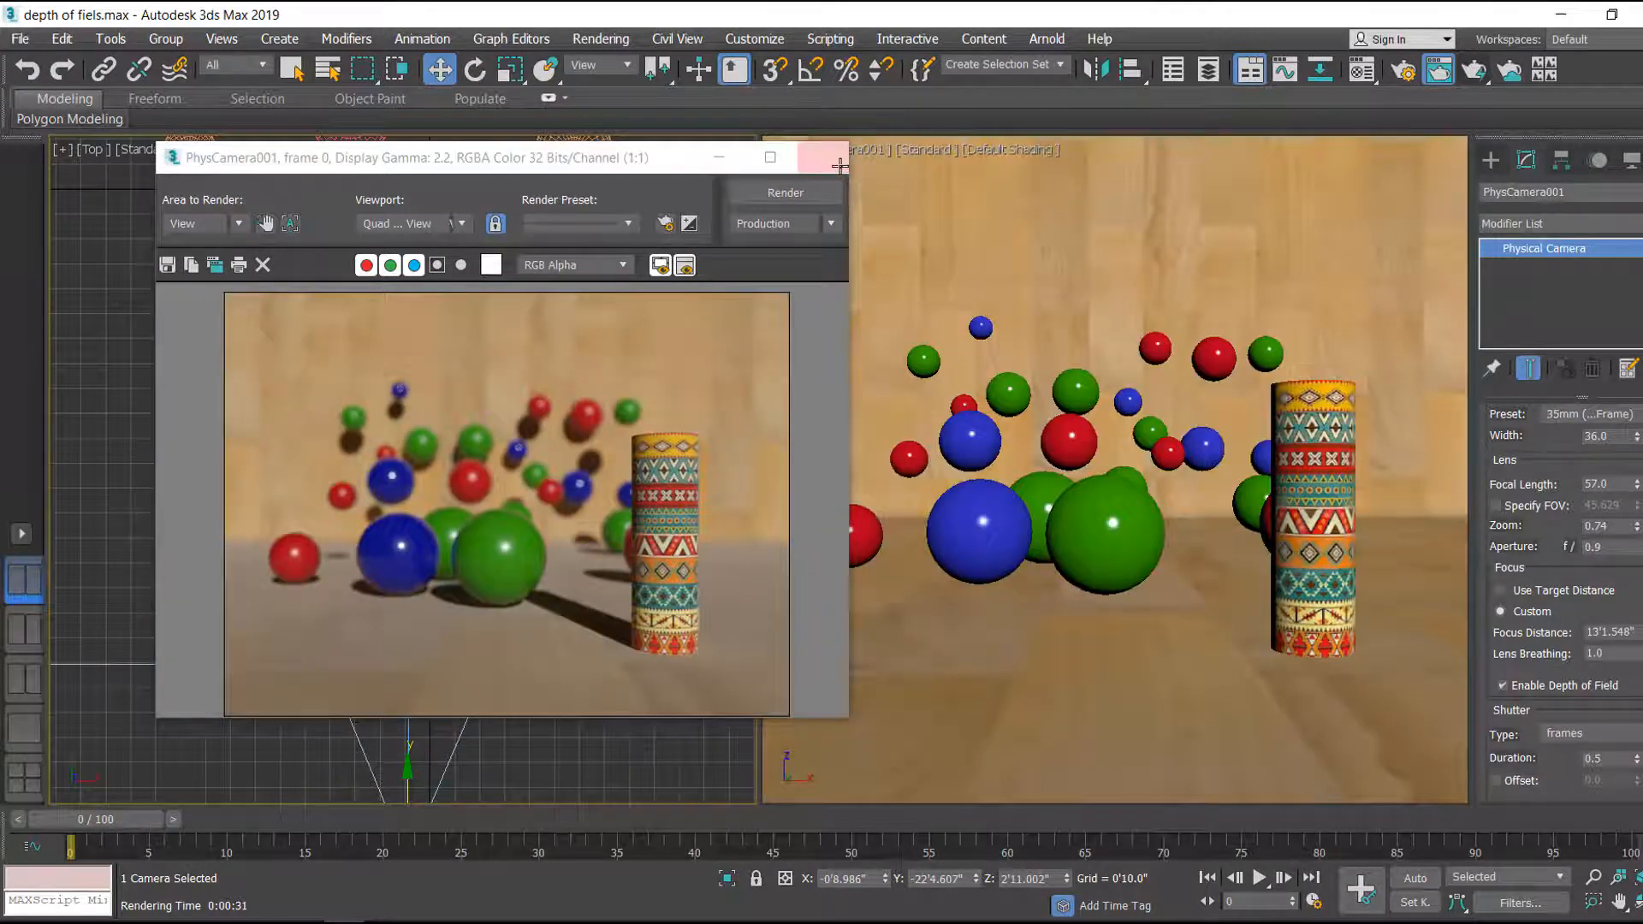
left_click(822, 161)
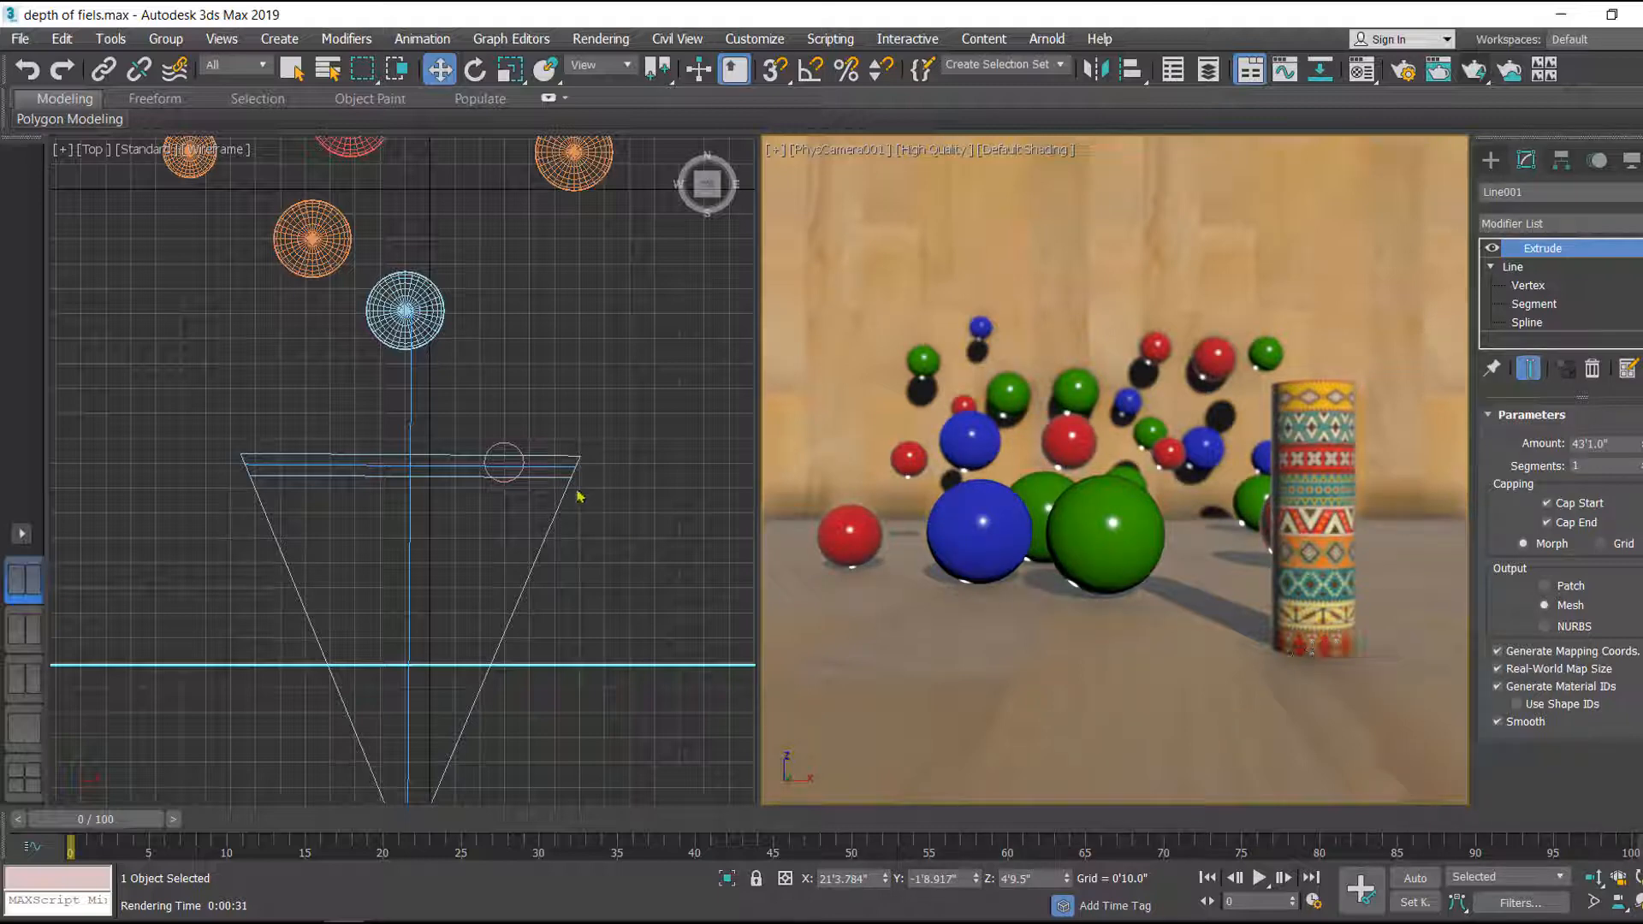
Increase the camera's custom focus distance to 45'3.541", moving the focus plane toward the rearmost spheres
middle_click_drag(526, 358, 499, 396)
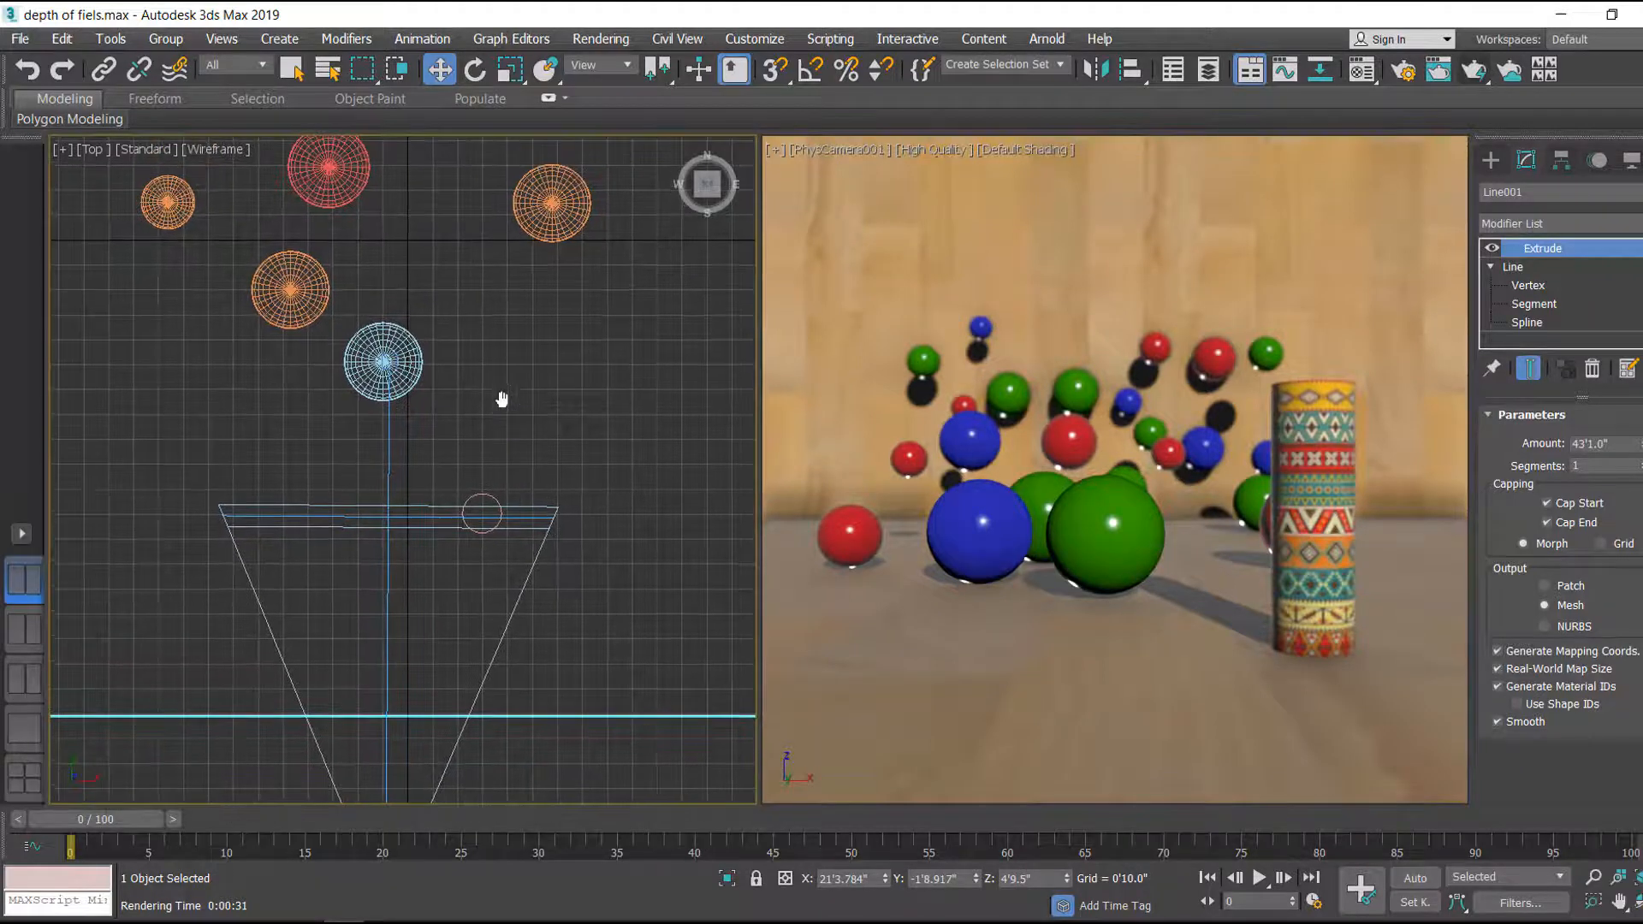
scroll(526, 393, "down", 2)
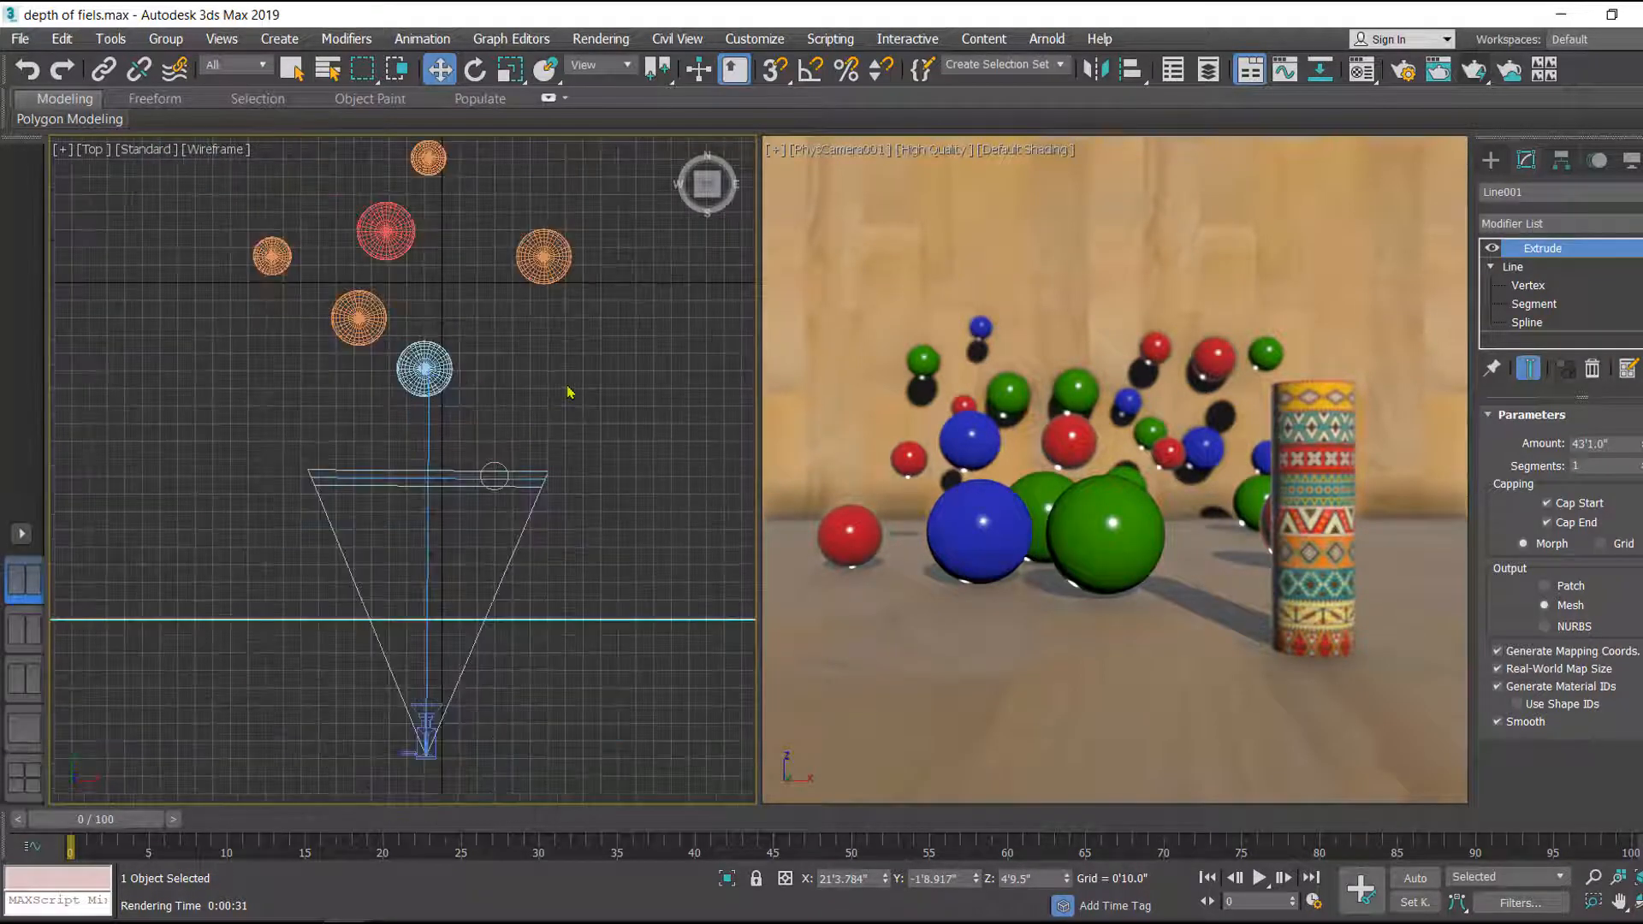
middle_click_drag(578, 390, 575, 420)
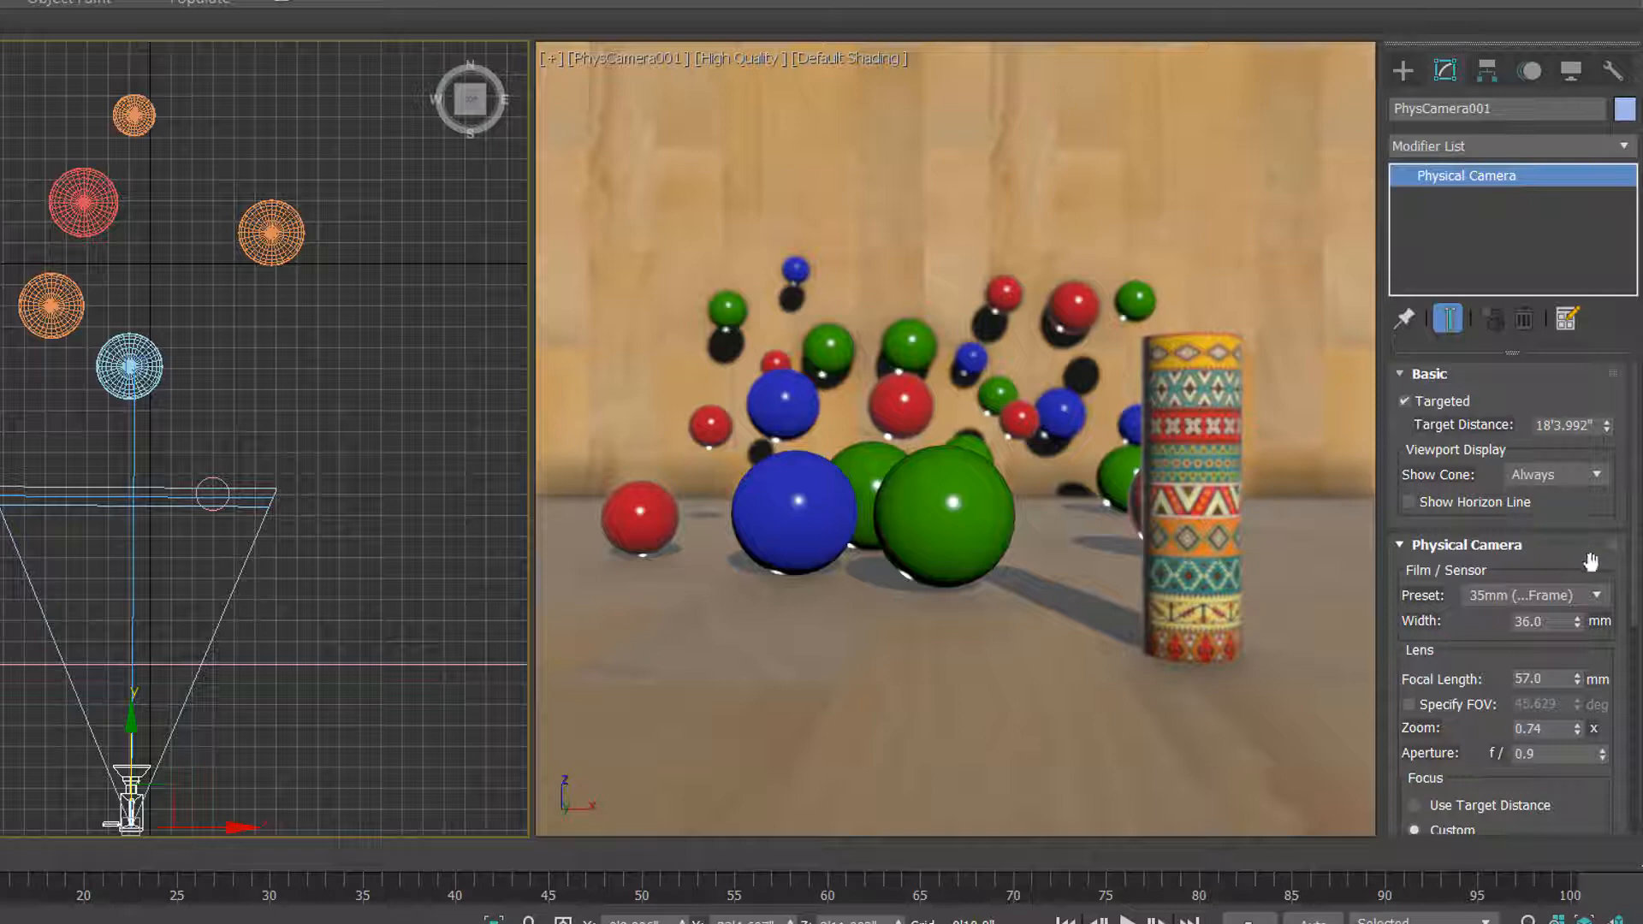
scroll(1606, 569, "down", 5)
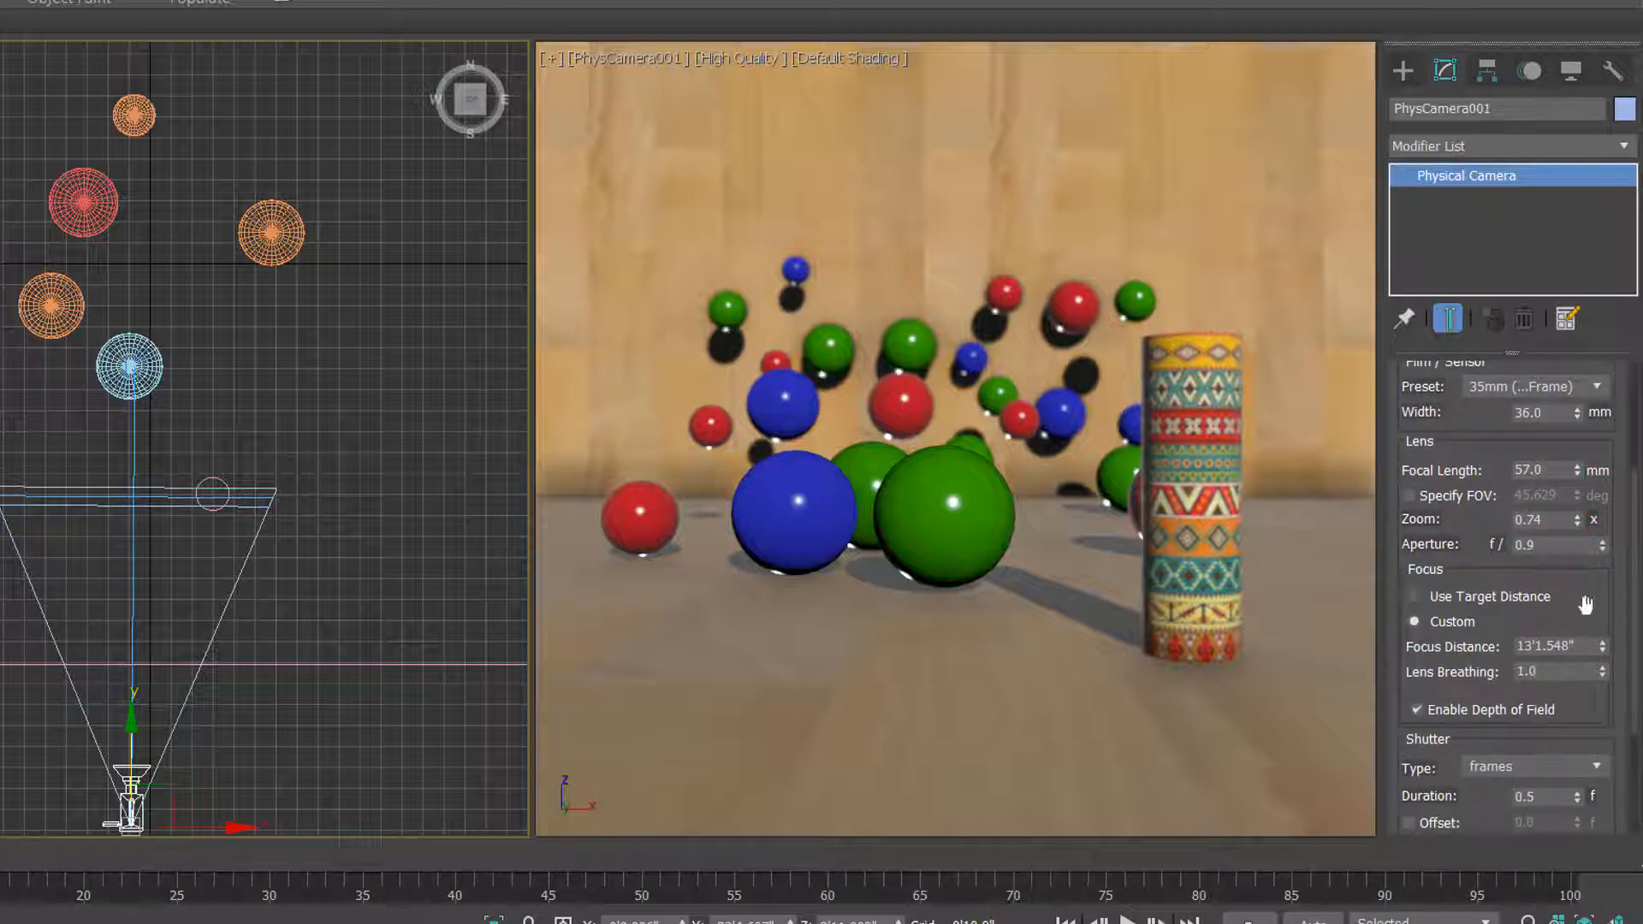
middle_click_drag(374, 454, 323, 525)
scroll(347, 510, "down", 3)
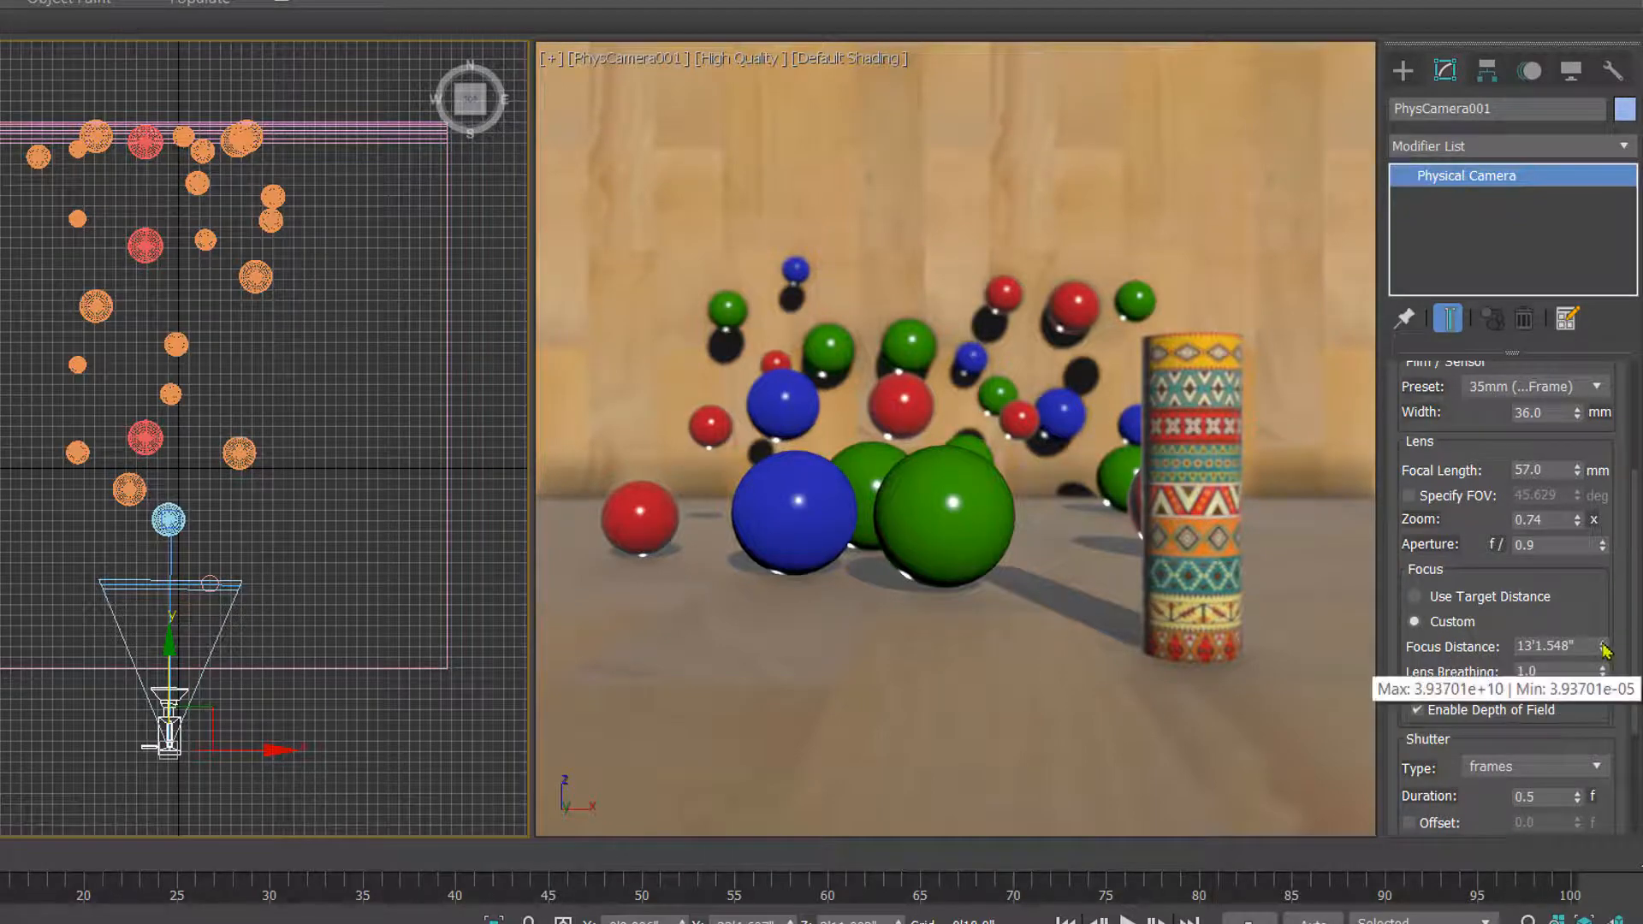
left_click_drag(1603, 648, 1554, 391)
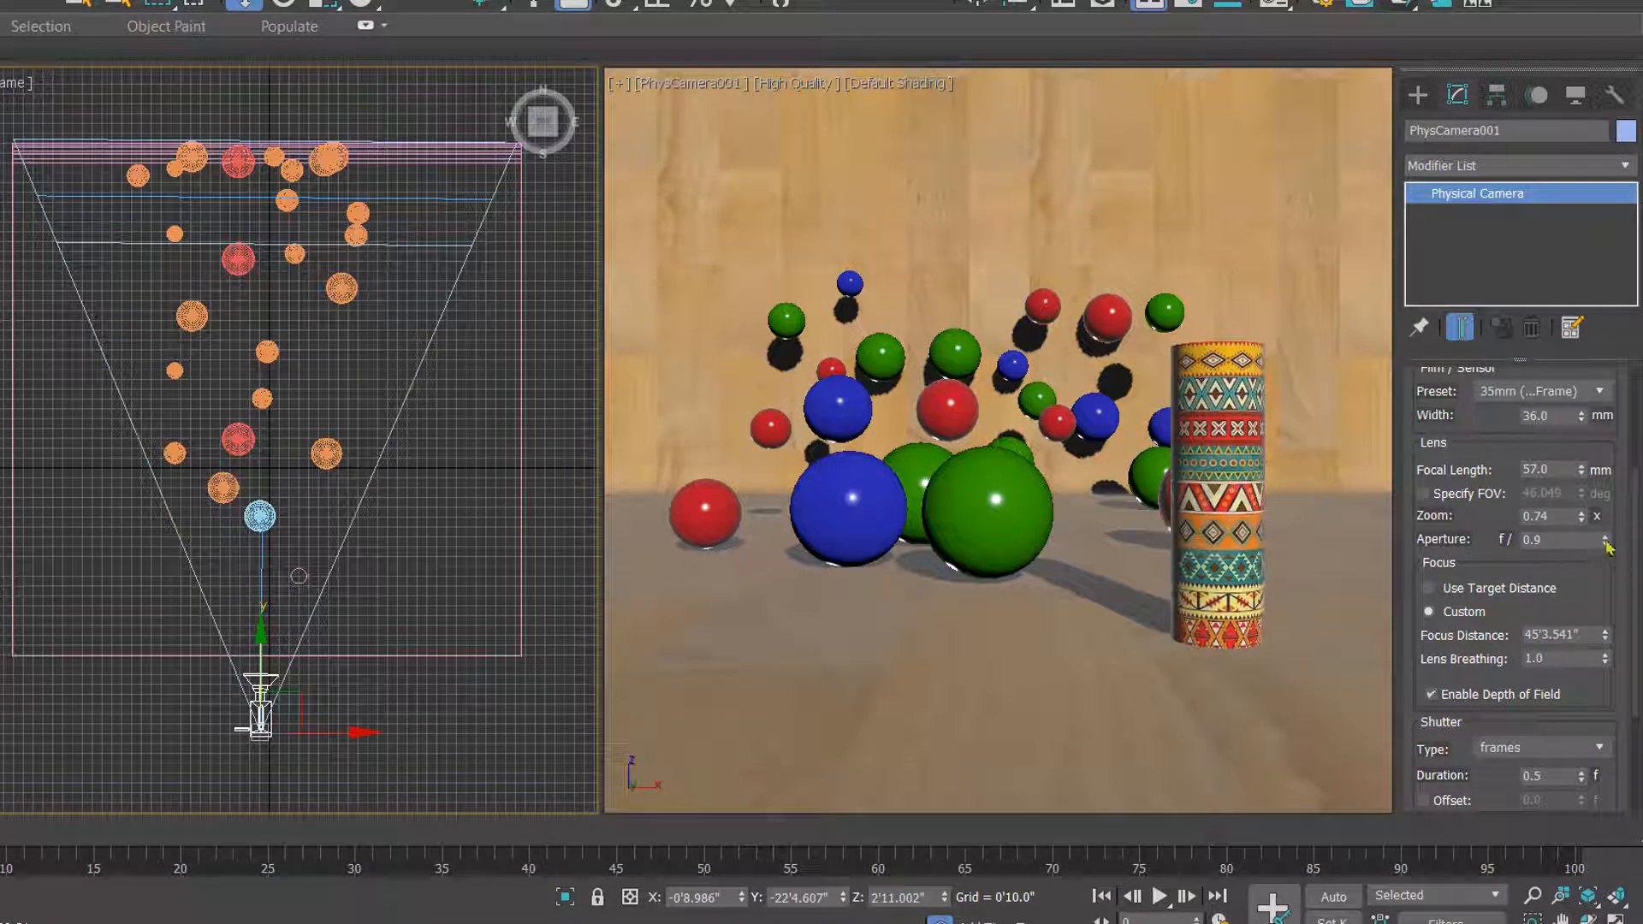
Set the camera's aperture to f/0.53 and its focus distance to 49'0.577", placing the focus plane across the rearmost spheres
left_click_drag(1605, 542, 1602, 582)
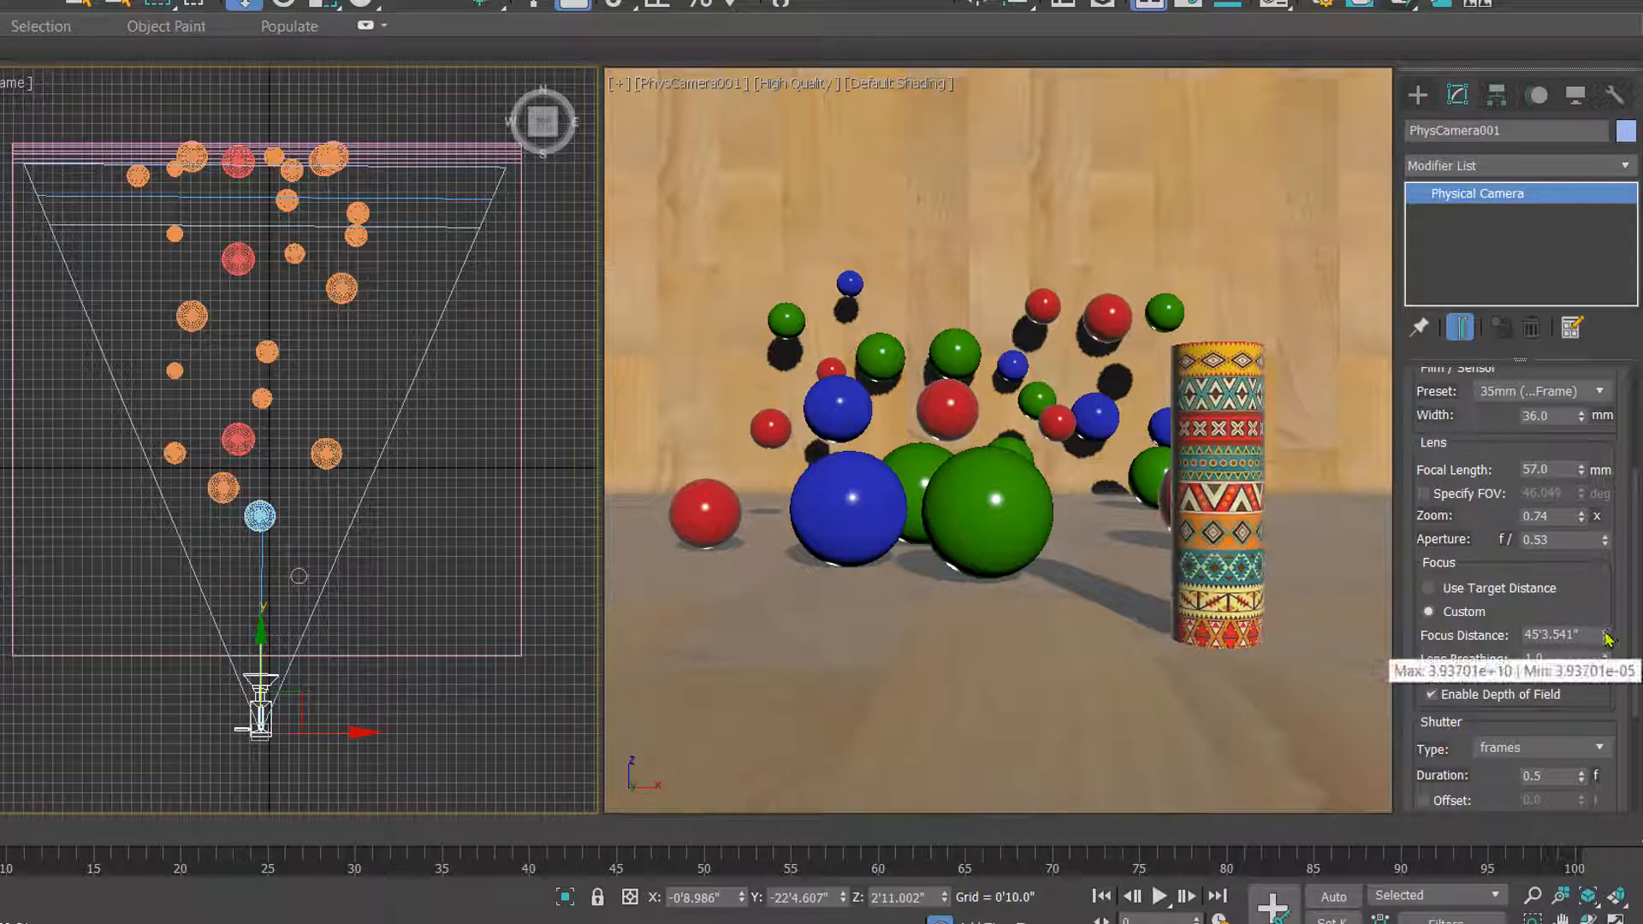
left_click_drag(1609, 644, 1608, 633)
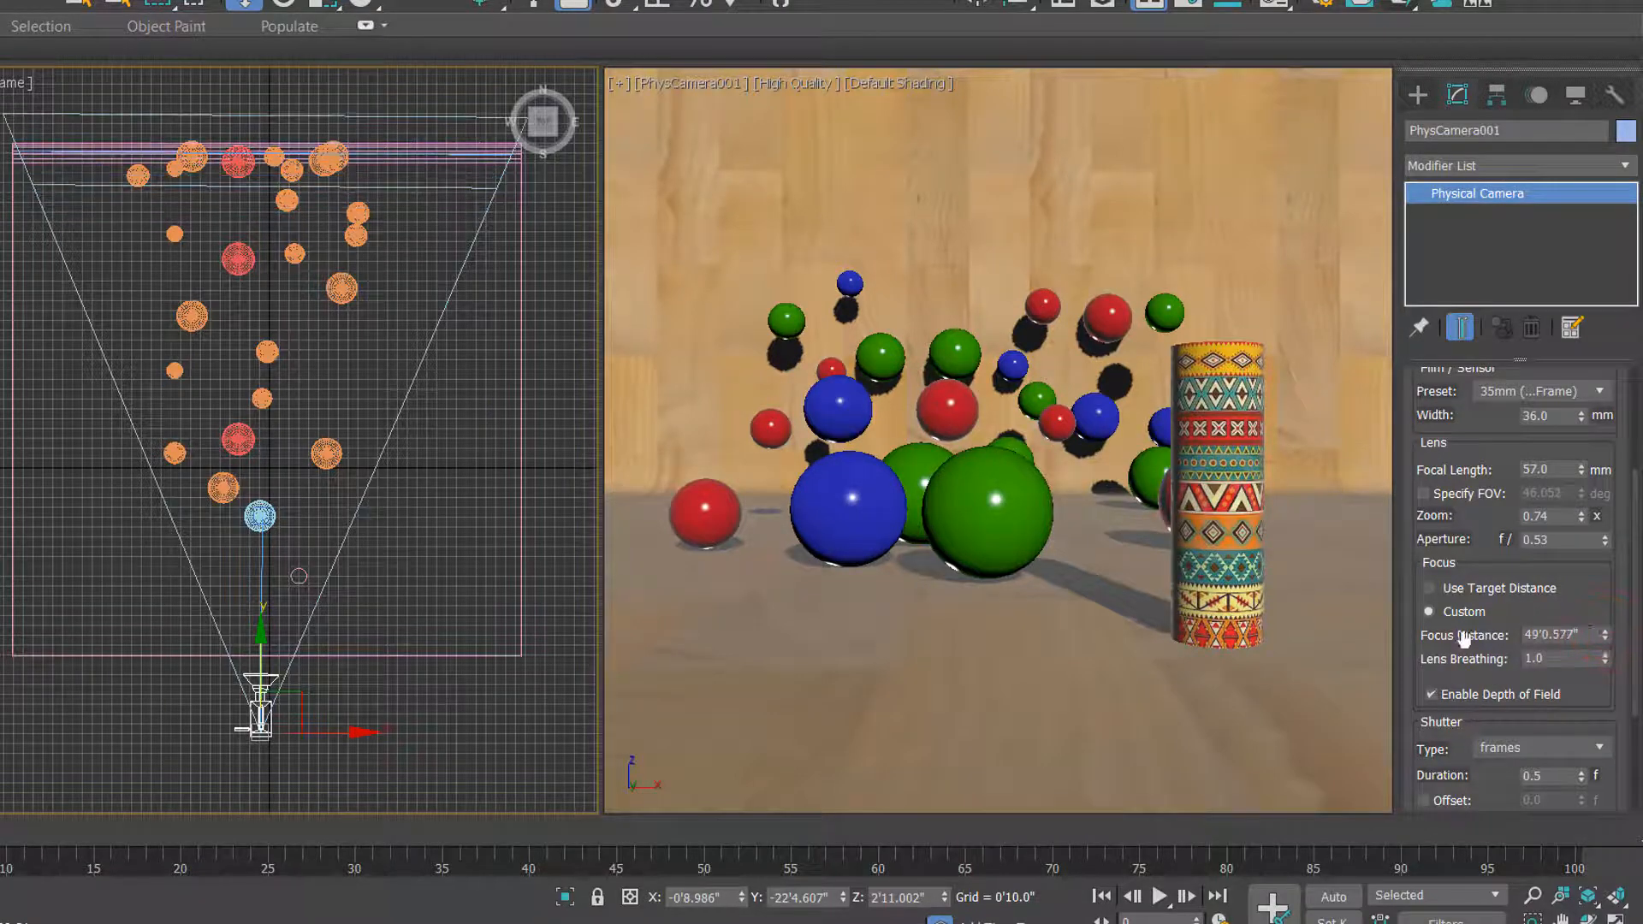
middle_click_drag(247, 258, 177, 373)
scroll(111, 282, "up", 3)
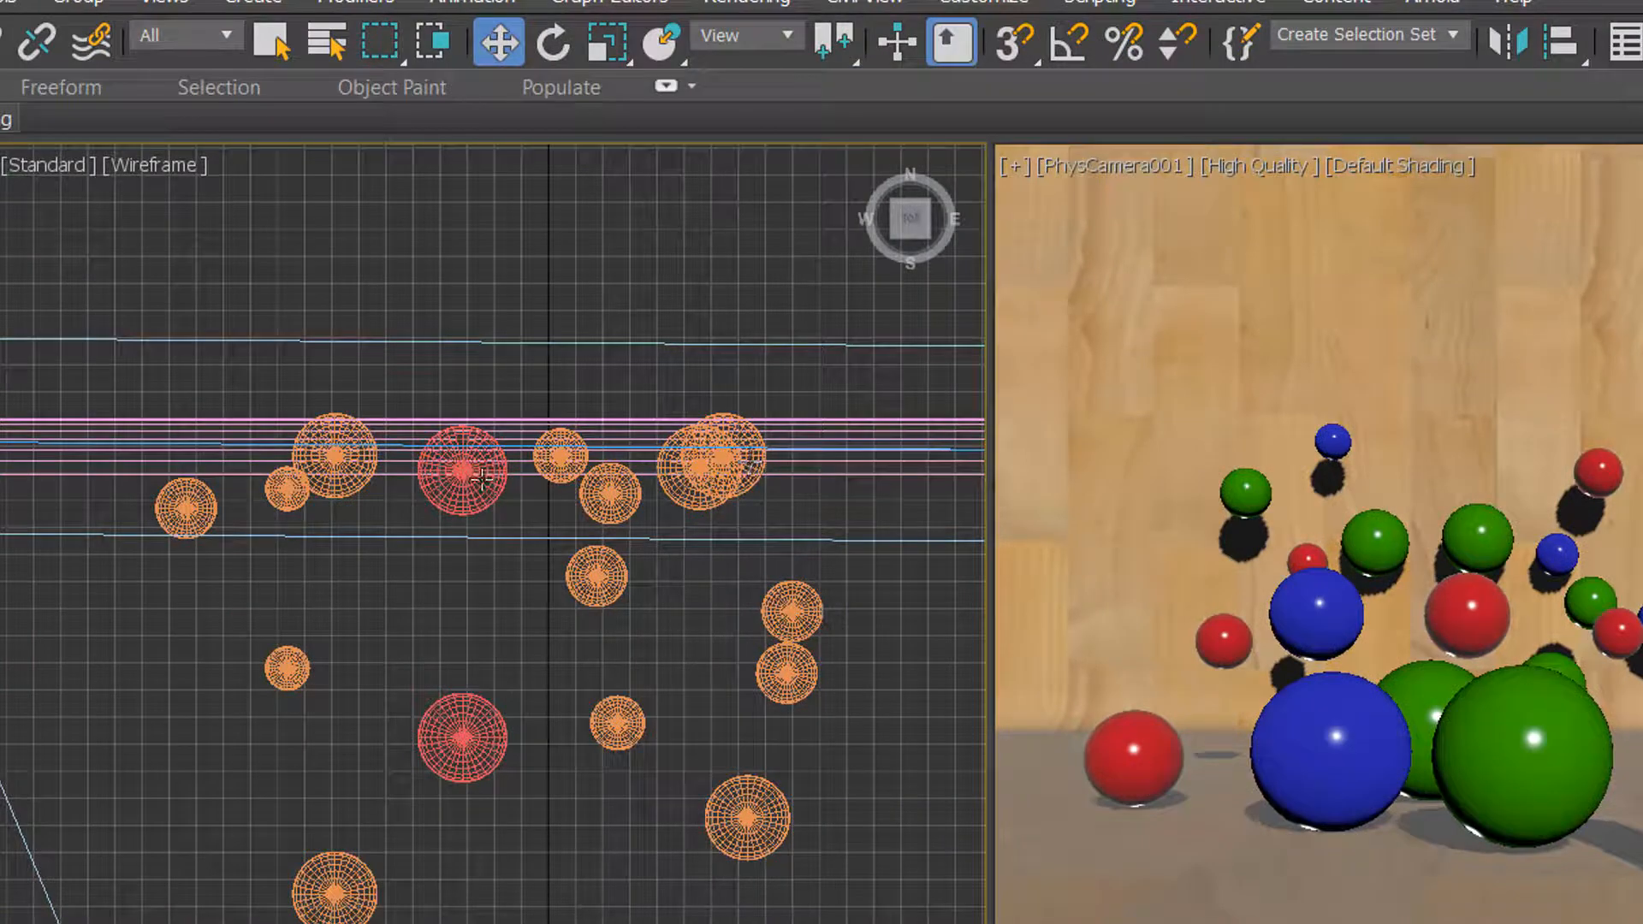
scroll(610, 601, "down", 3)
middle_click_drag(631, 781, 609, 601)
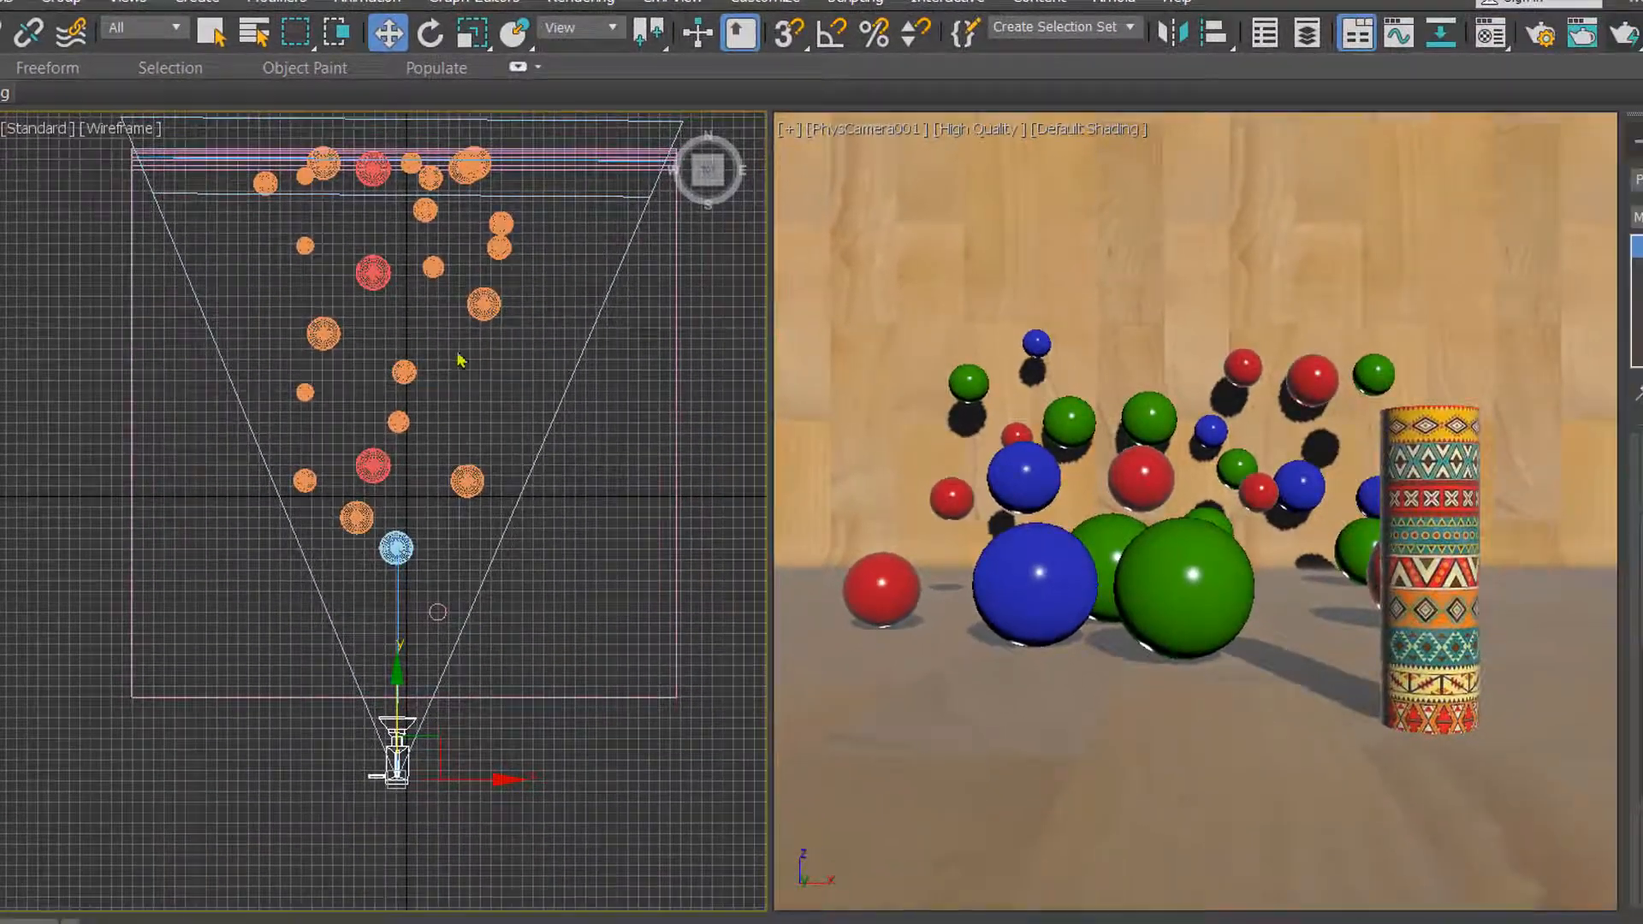
middle_click_drag(458, 357, 452, 470)
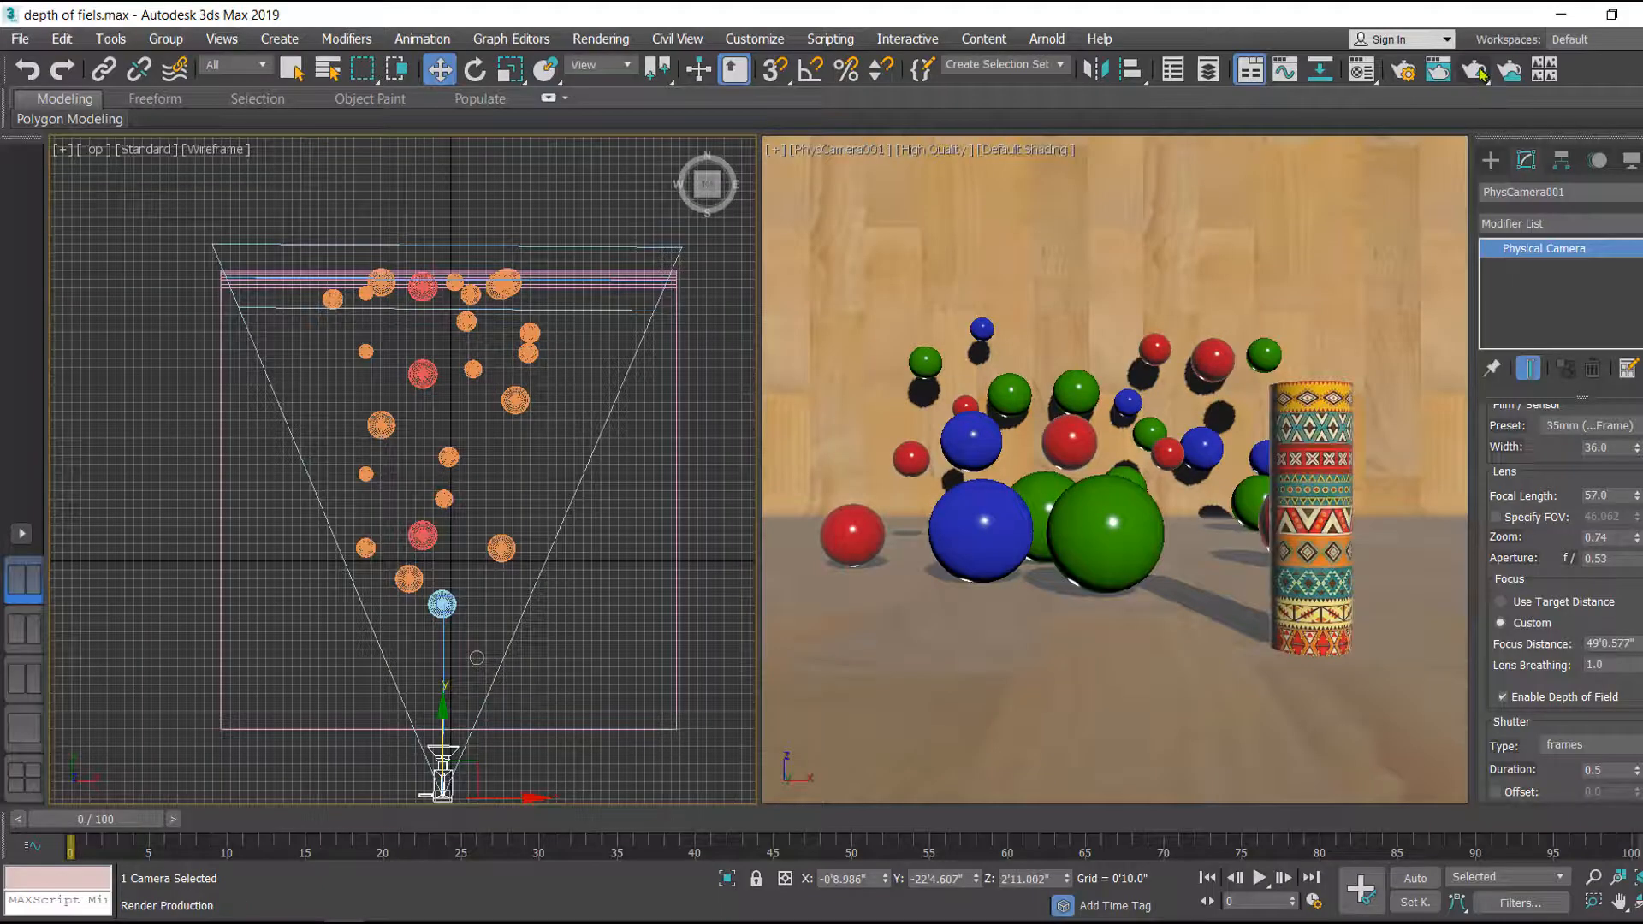
Render the camera view with focus on the rearmost spheres and close the rendered frame
left_click(1479, 72)
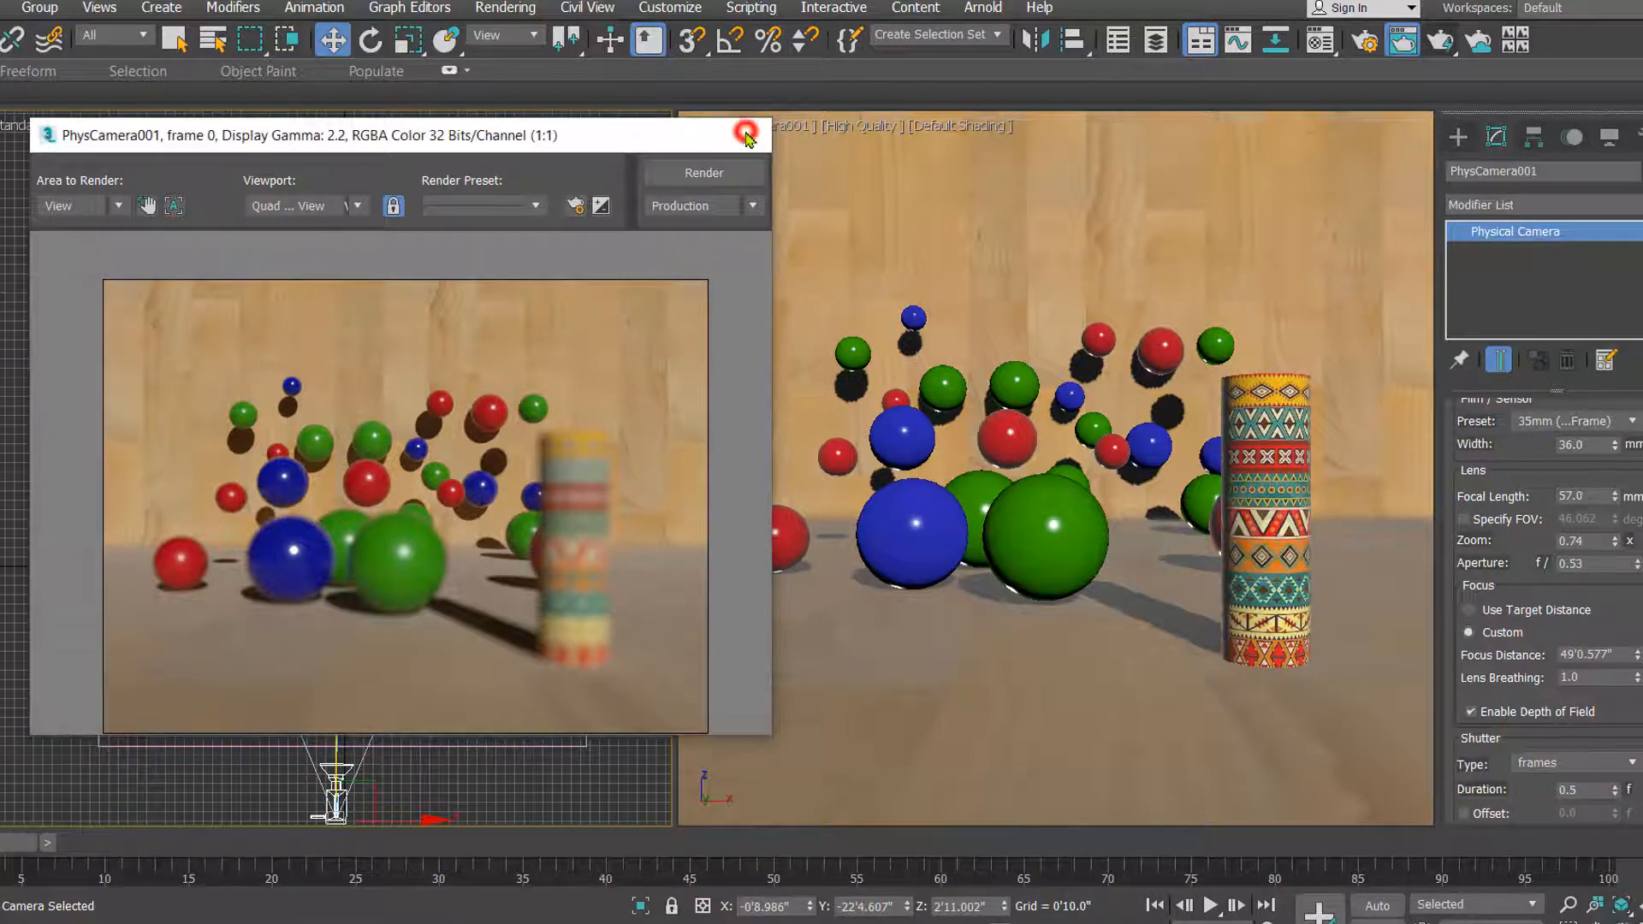
left_click(743, 135)
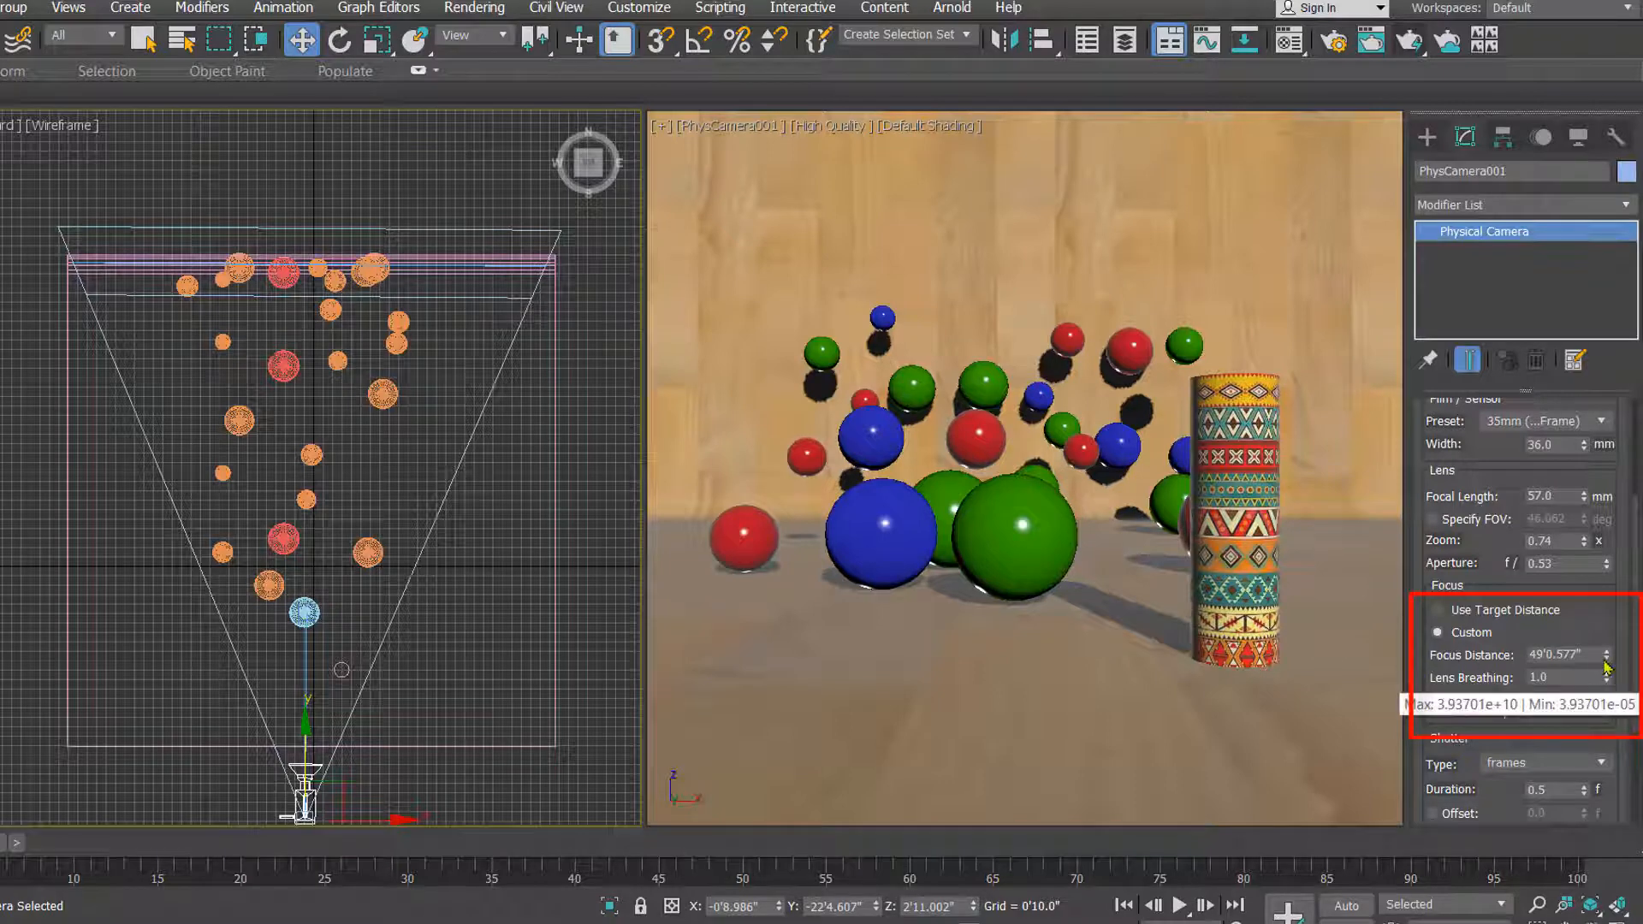
Reduce the camera's custom focus distance to 13'2.308", moving the focus plane onto the cylinder in the Top view
left_click_drag(1607, 655, 1612, 721)
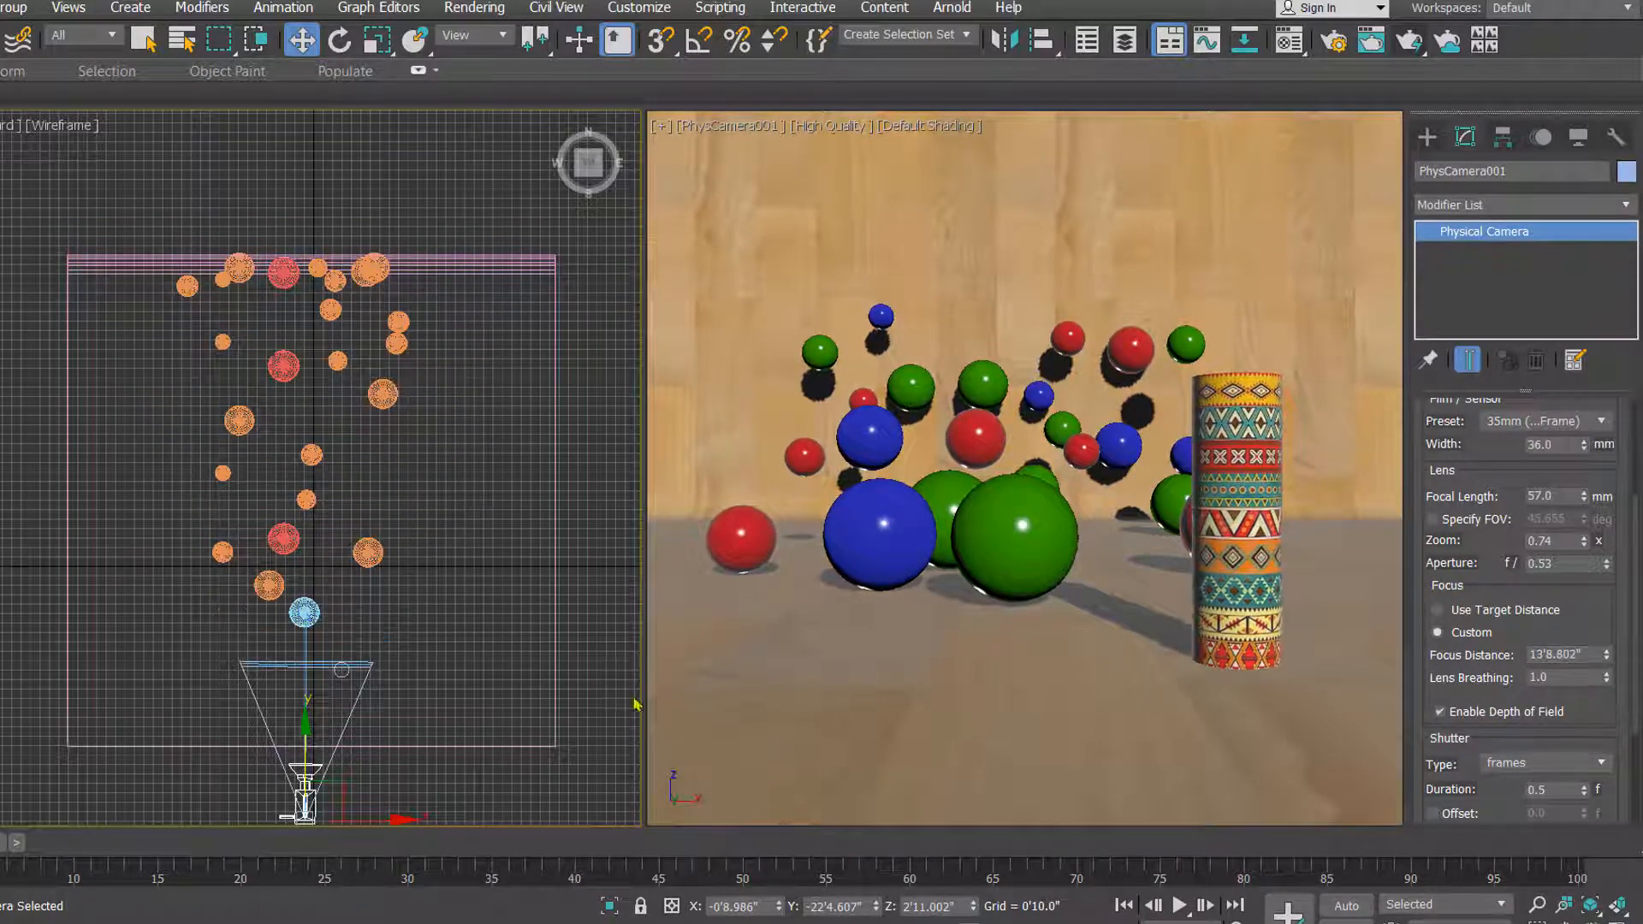
scroll(429, 557, "up", 12)
middle_click_drag(481, 553, 348, 563)
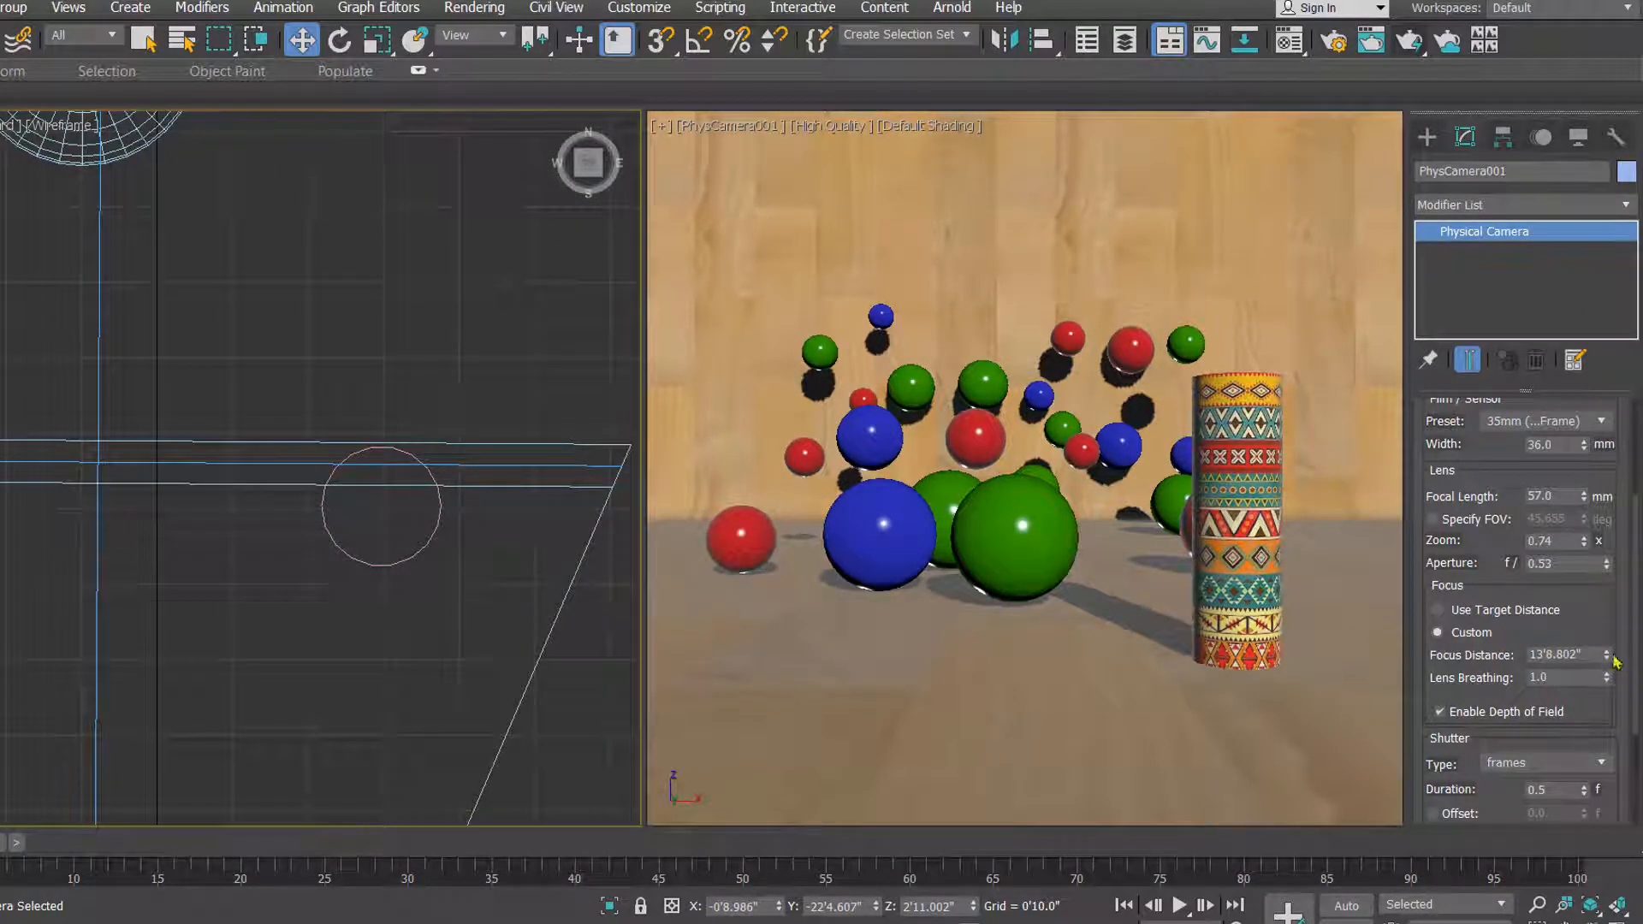
left_click_drag(1607, 657, 1609, 675)
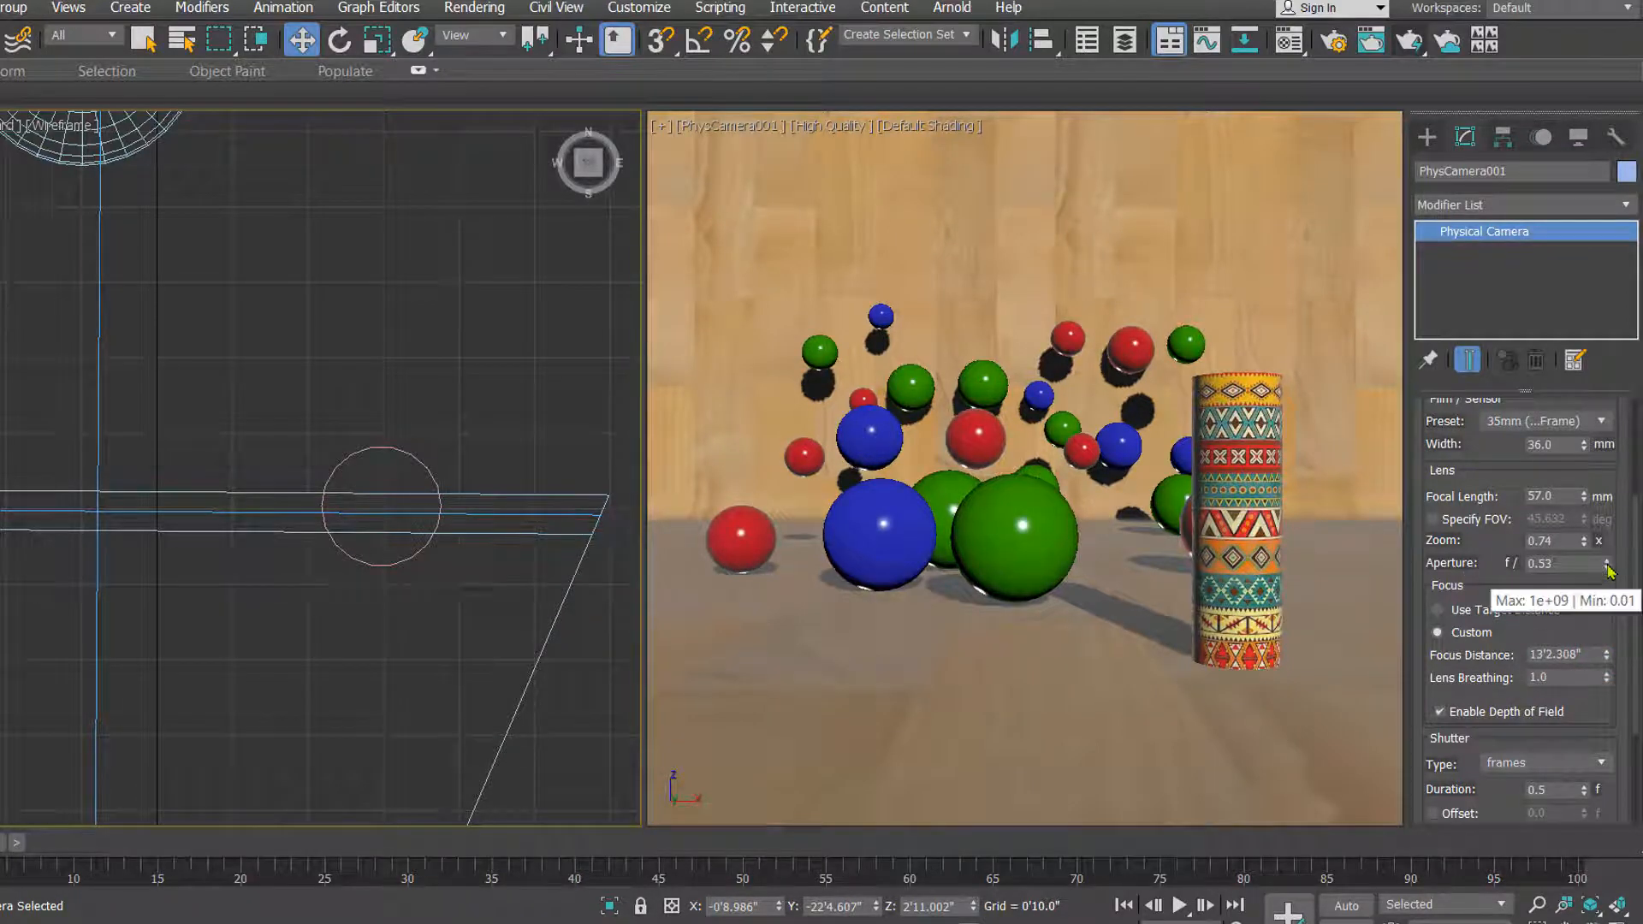
Raise the camera's aperture to f/1.86 so the in-focus range encloses the whole cylinder in the Top view
middle_click_drag(458, 565, 402, 573)
scroll(403, 573, "up", 4)
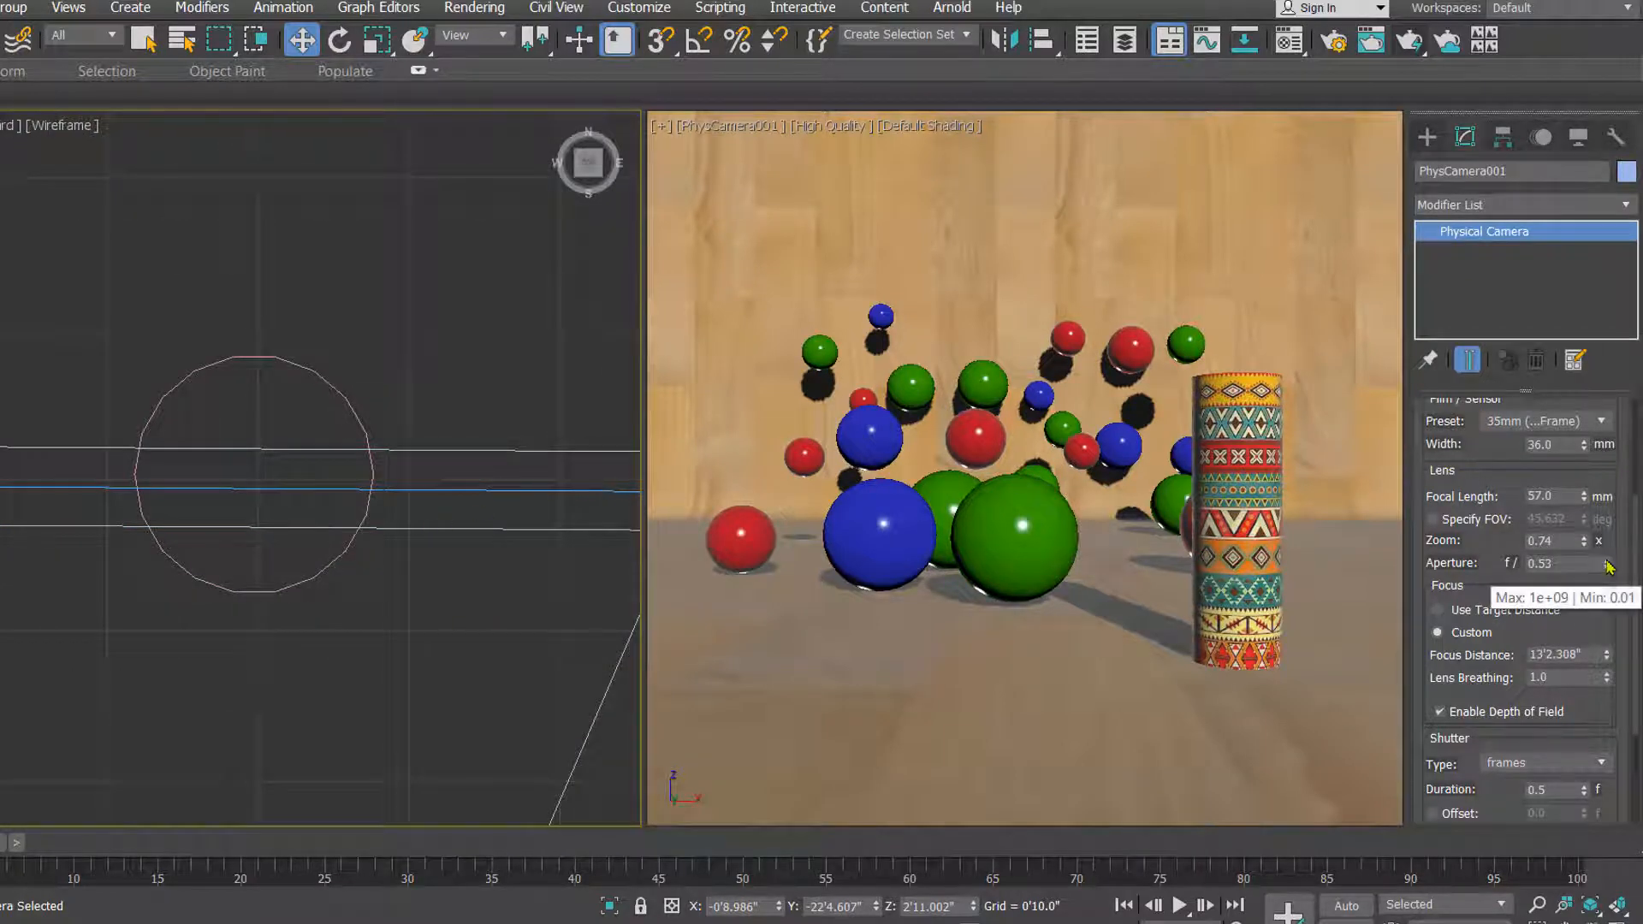
left_click_drag(1606, 565, 1630, 438)
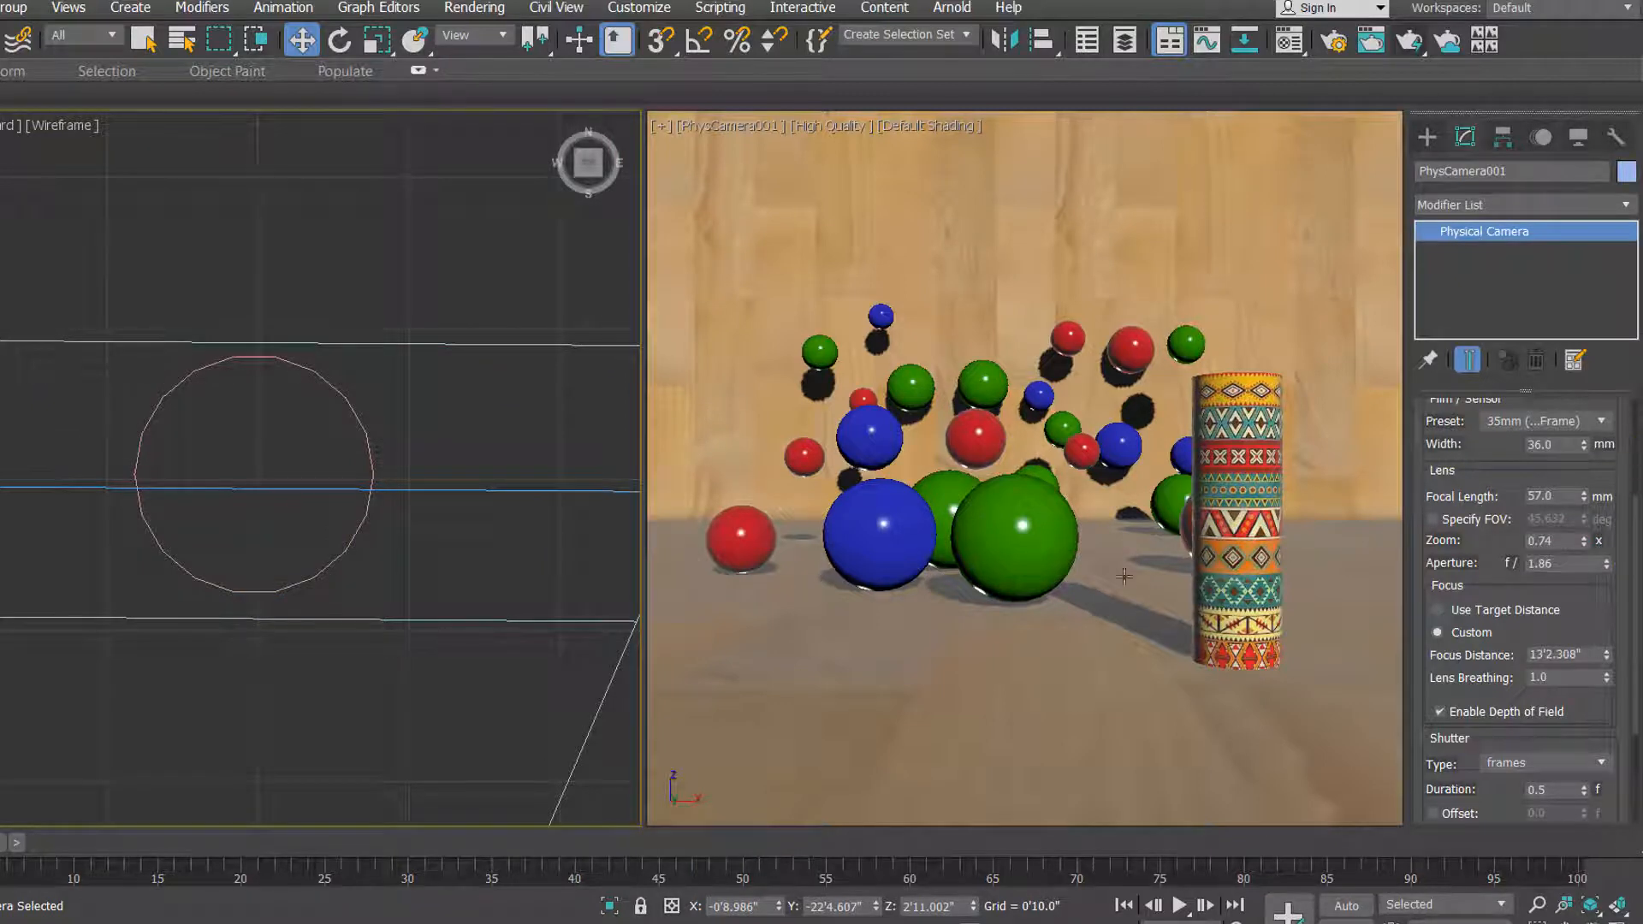
middle_click_drag(369, 549, 368, 515)
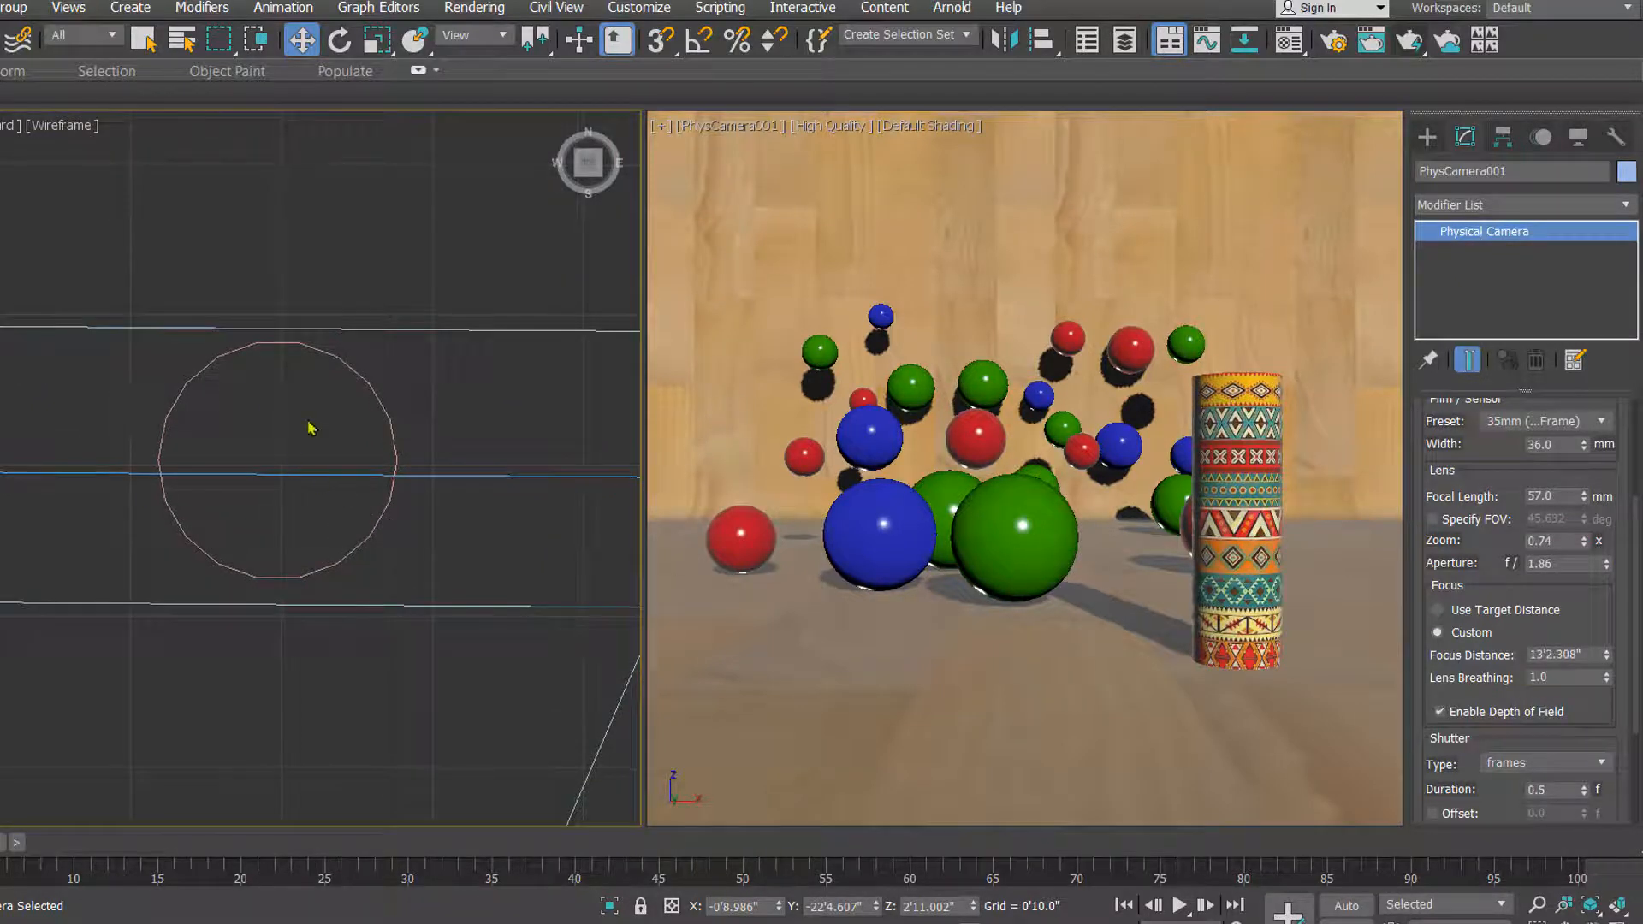
Render the camera view and compare the sharpness of the cylinder and the spheres behind it
scroll(309, 422, "down", 3)
middle_click_drag(287, 439, 356, 460)
scroll(261, 414, "down", 1)
middle_click_drag(299, 355, 314, 547)
middle_click_drag(277, 329, 292, 520)
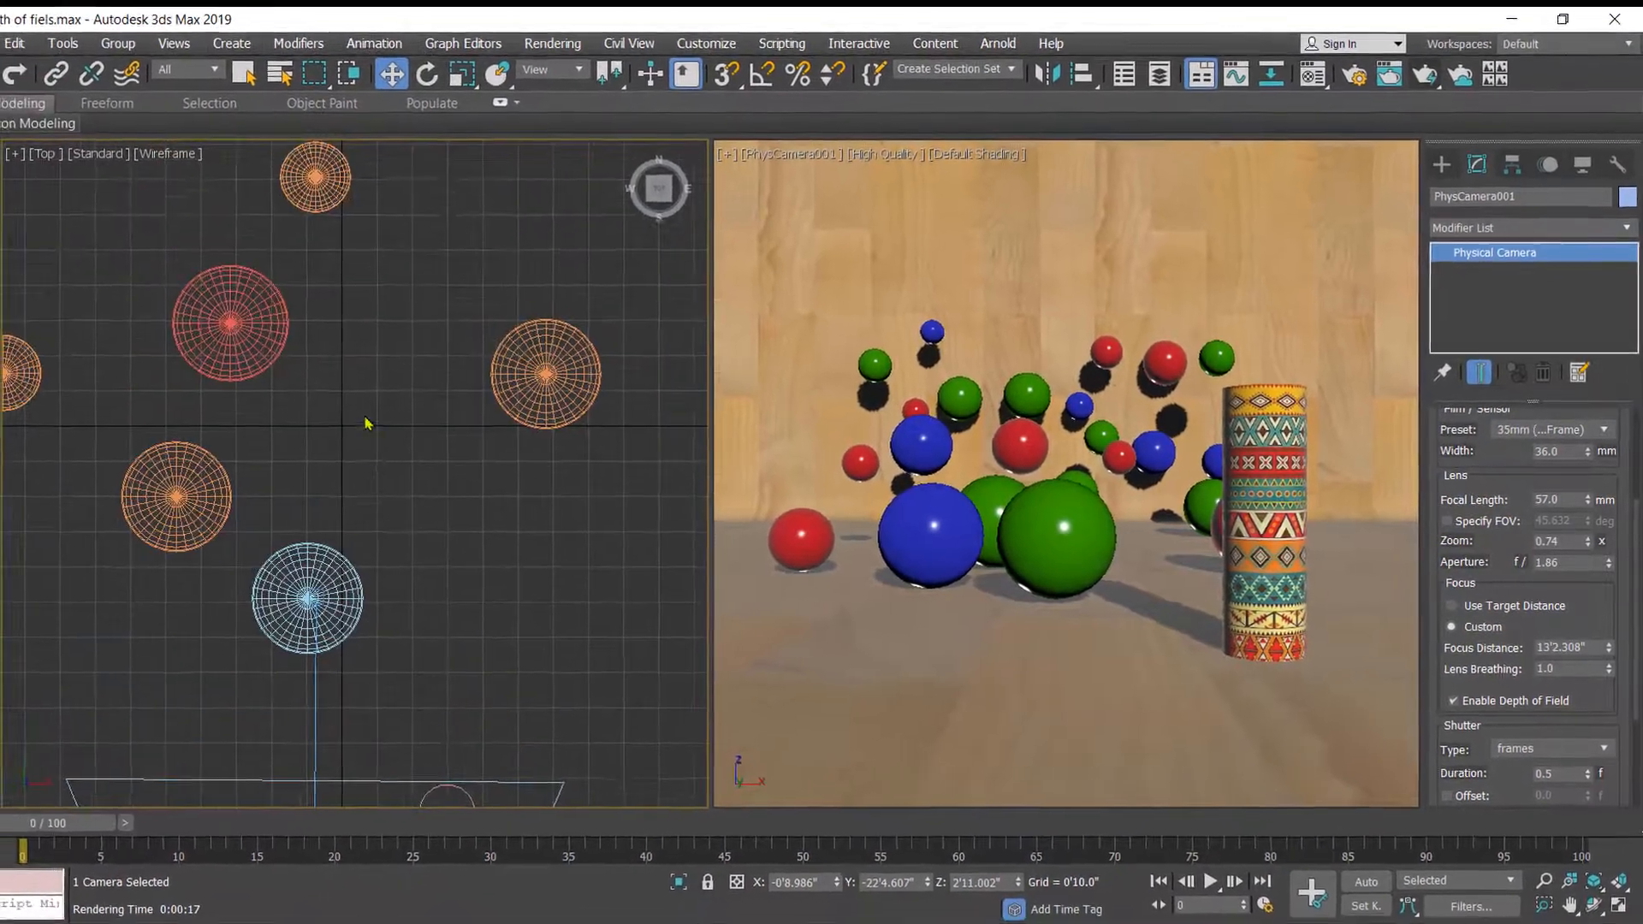
scroll(367, 423, "down", 4)
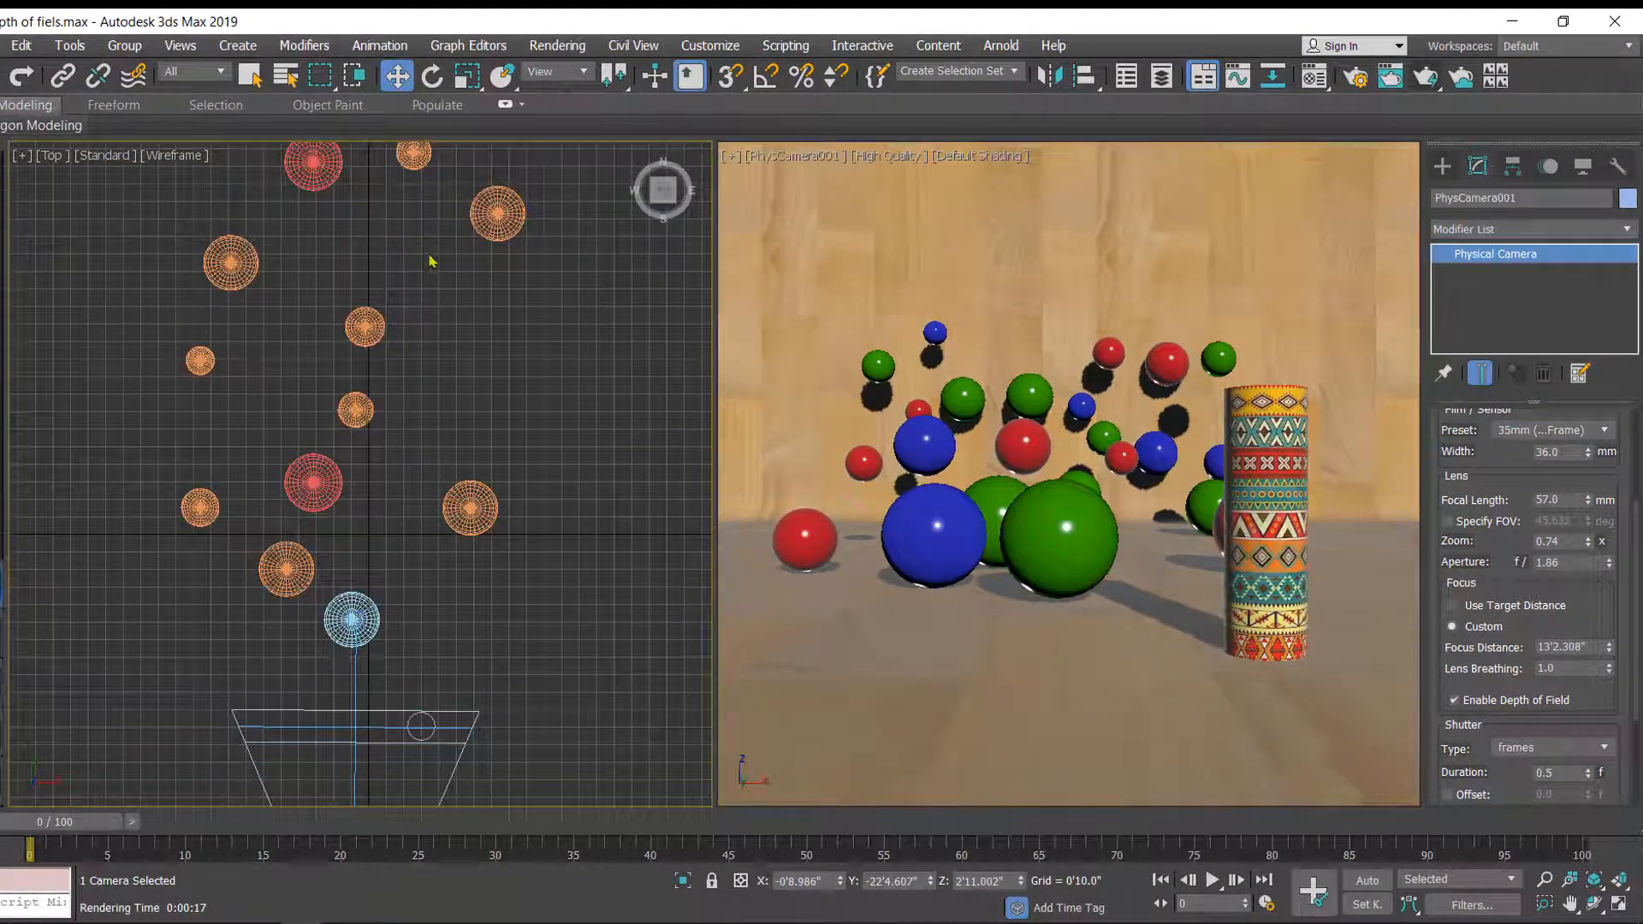
scroll(432, 274, "down", 2)
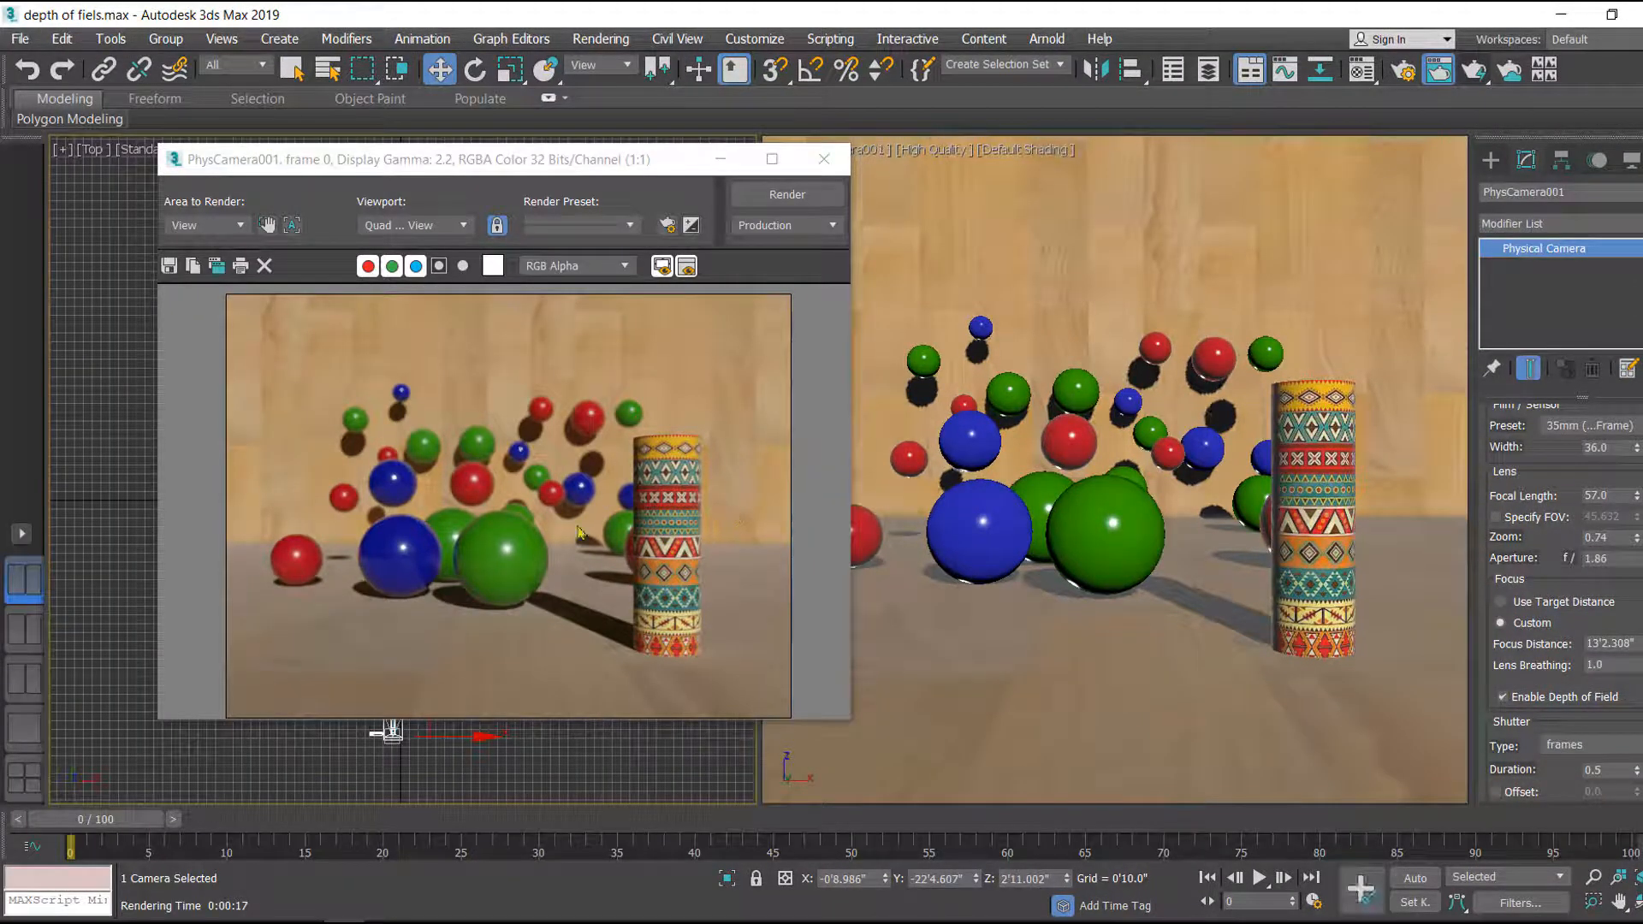
scroll(579, 532, "up", 1)
scroll(788, 458, "down", 1)
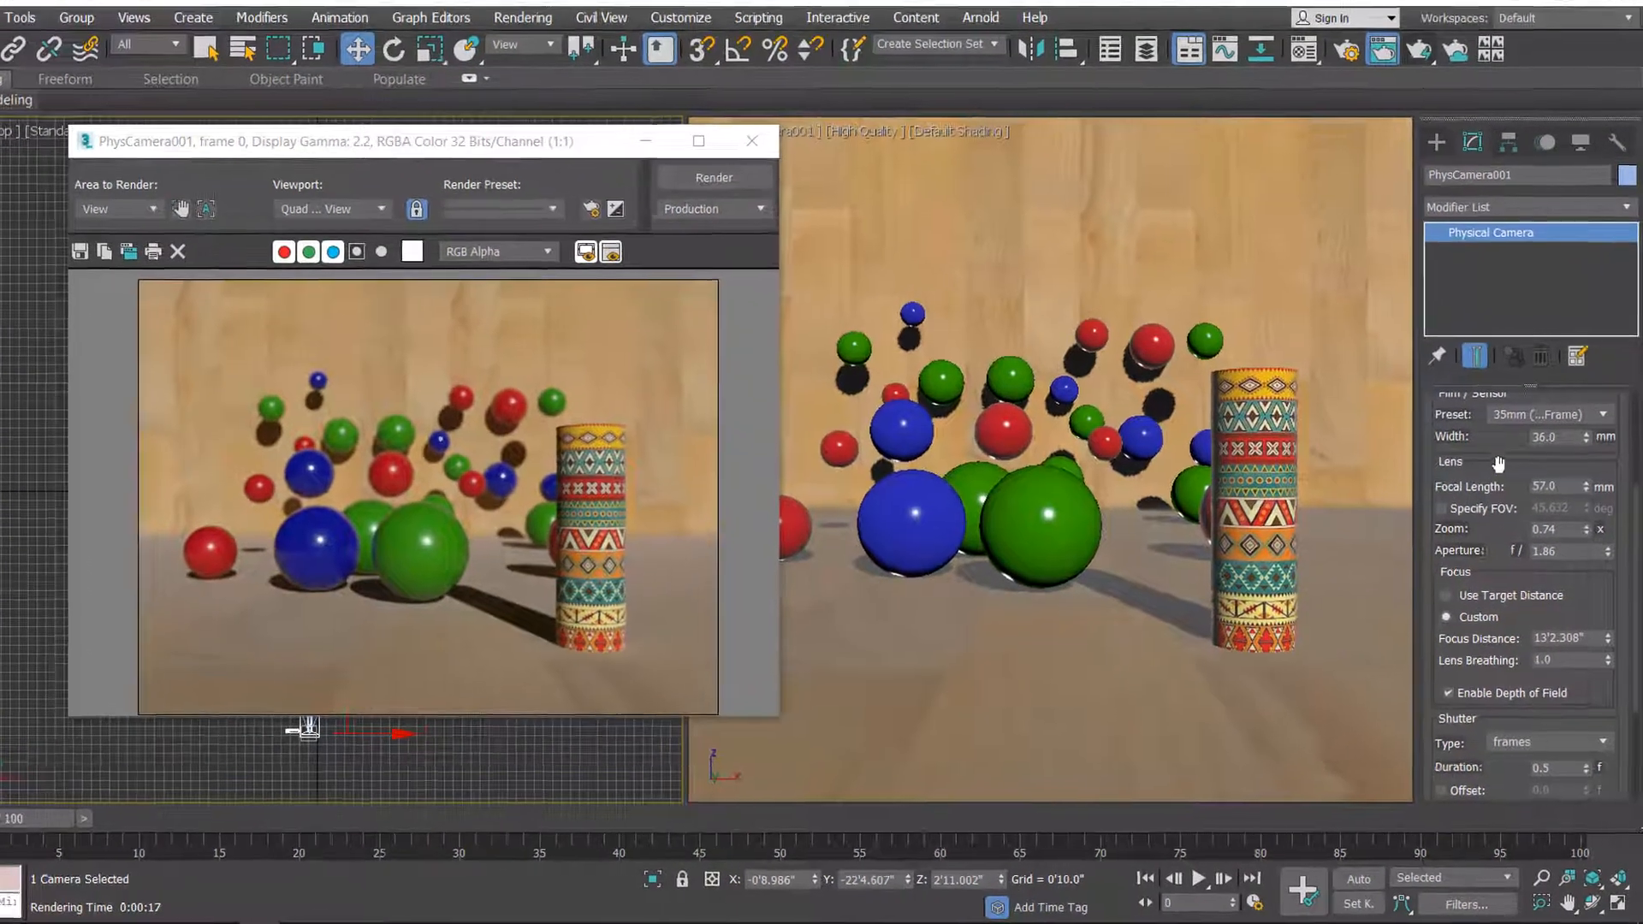
Set the Center Bias (Ring Effect) of the camera's bokeh to 81.56, toward Ring
left_click_drag(1499, 476, 1501, 536)
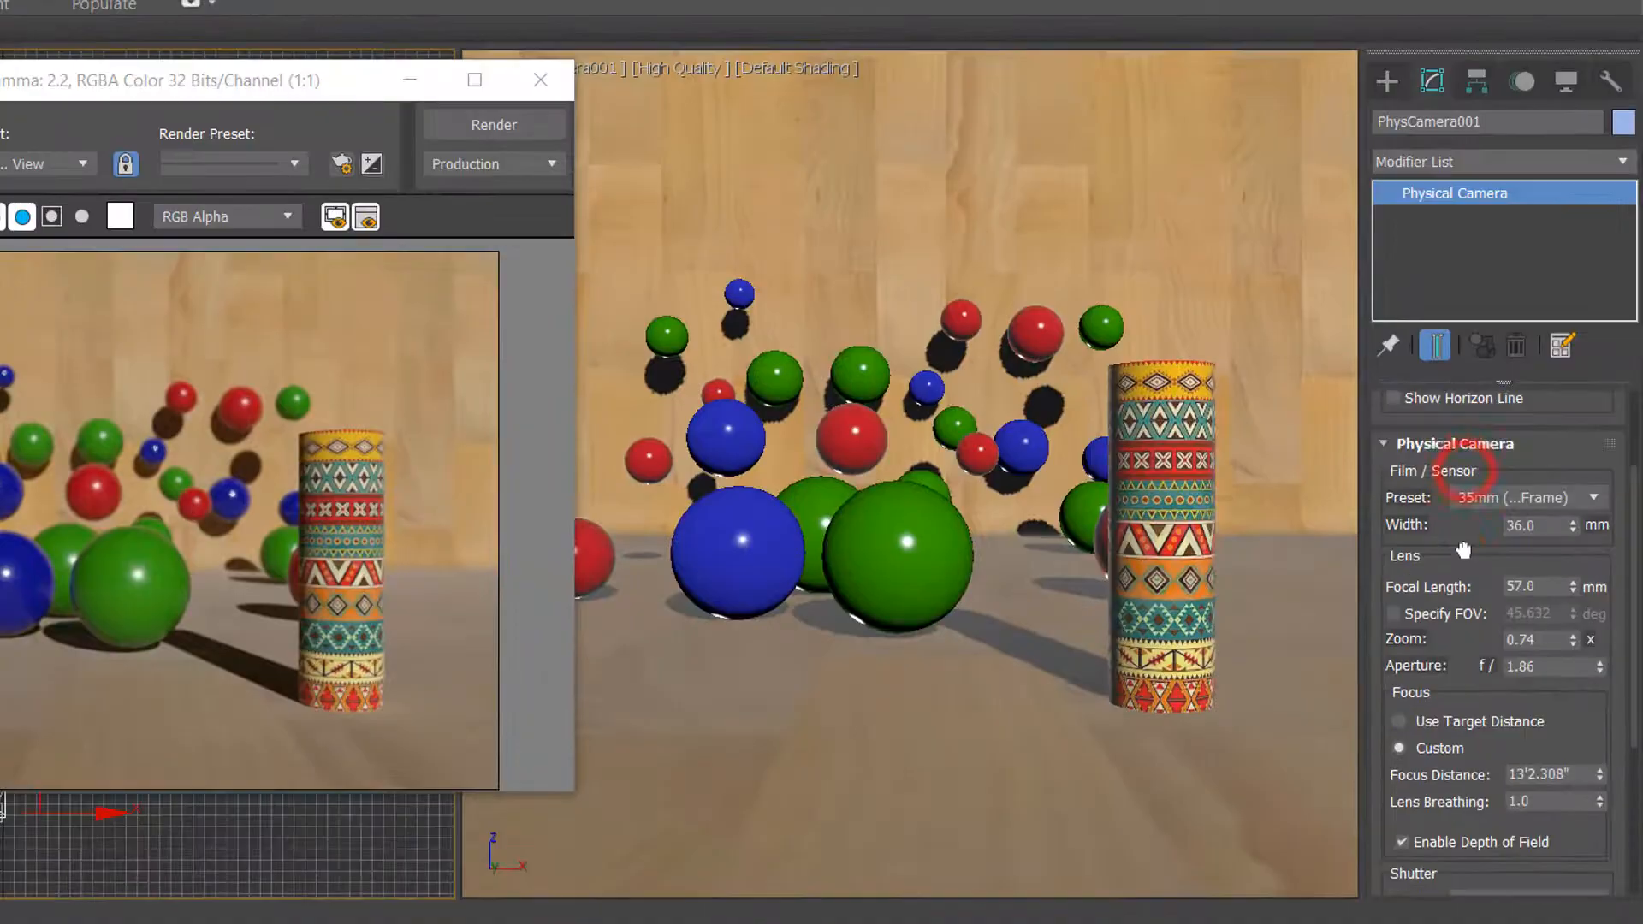
left_click(1504, 448)
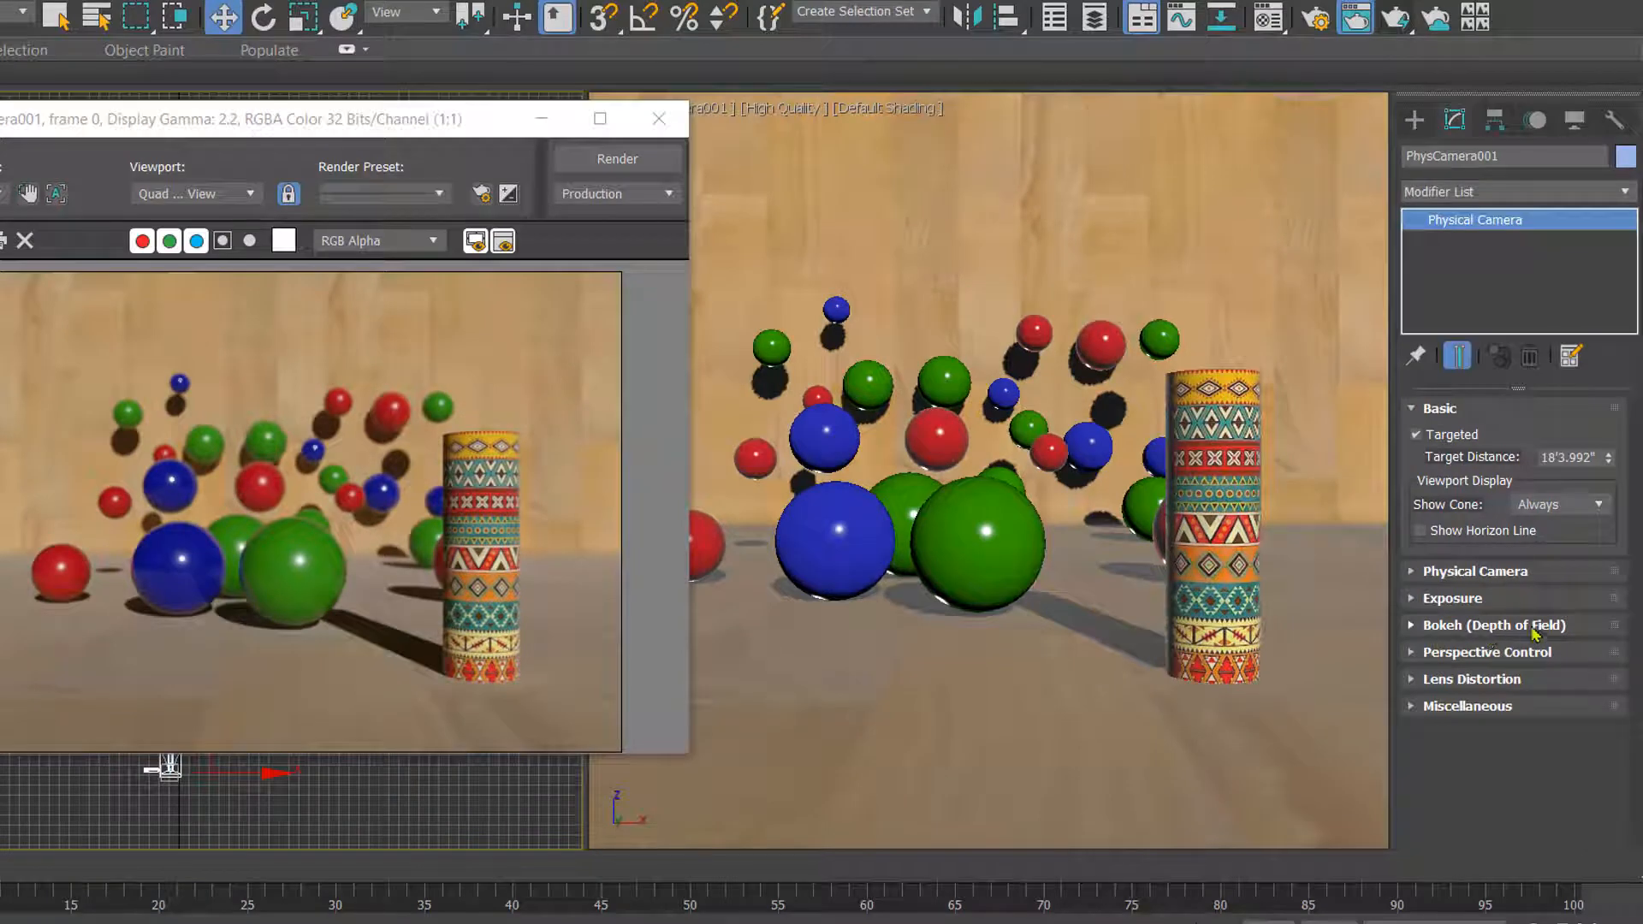
left_click(1413, 627)
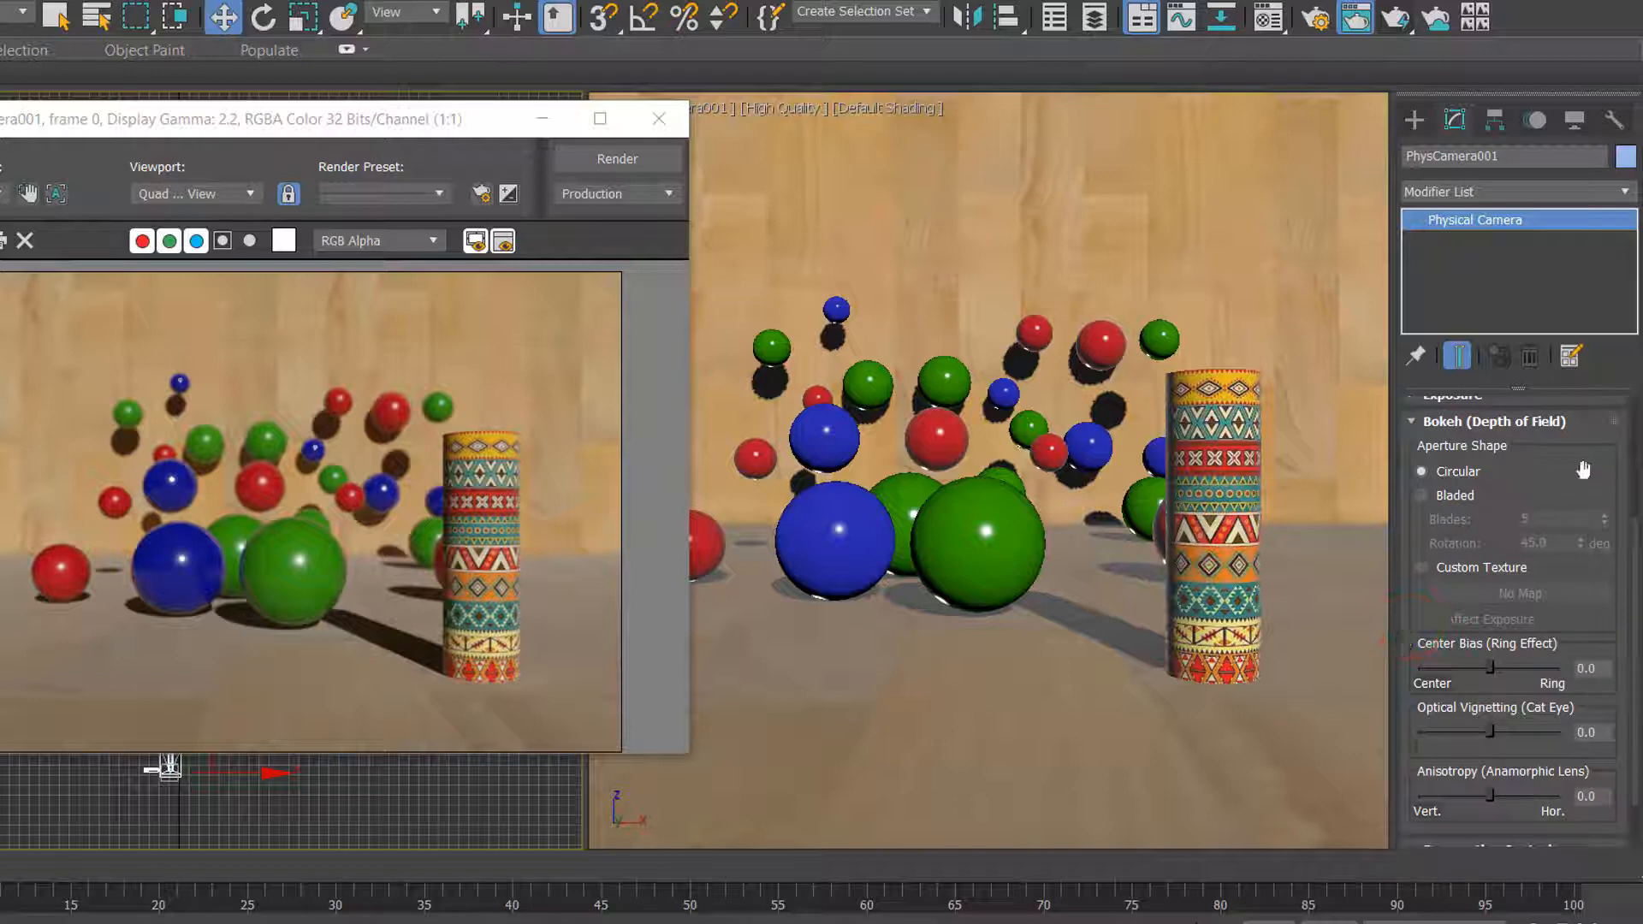
left_click_drag(1571, 477, 1572, 505)
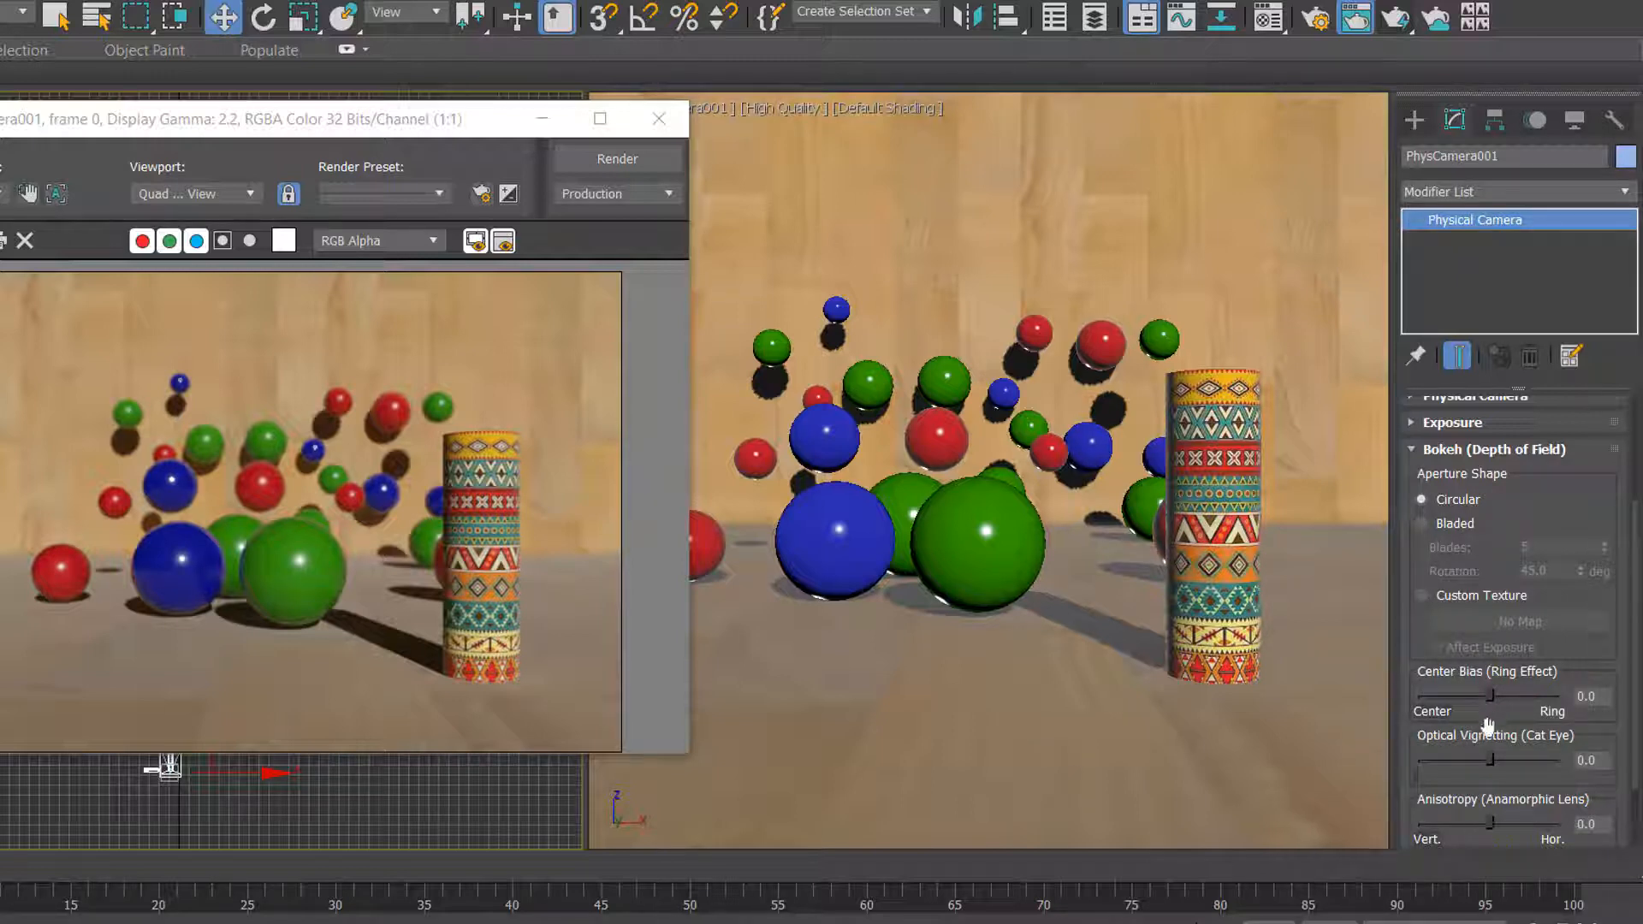
scroll(1488, 726, "down", 2)
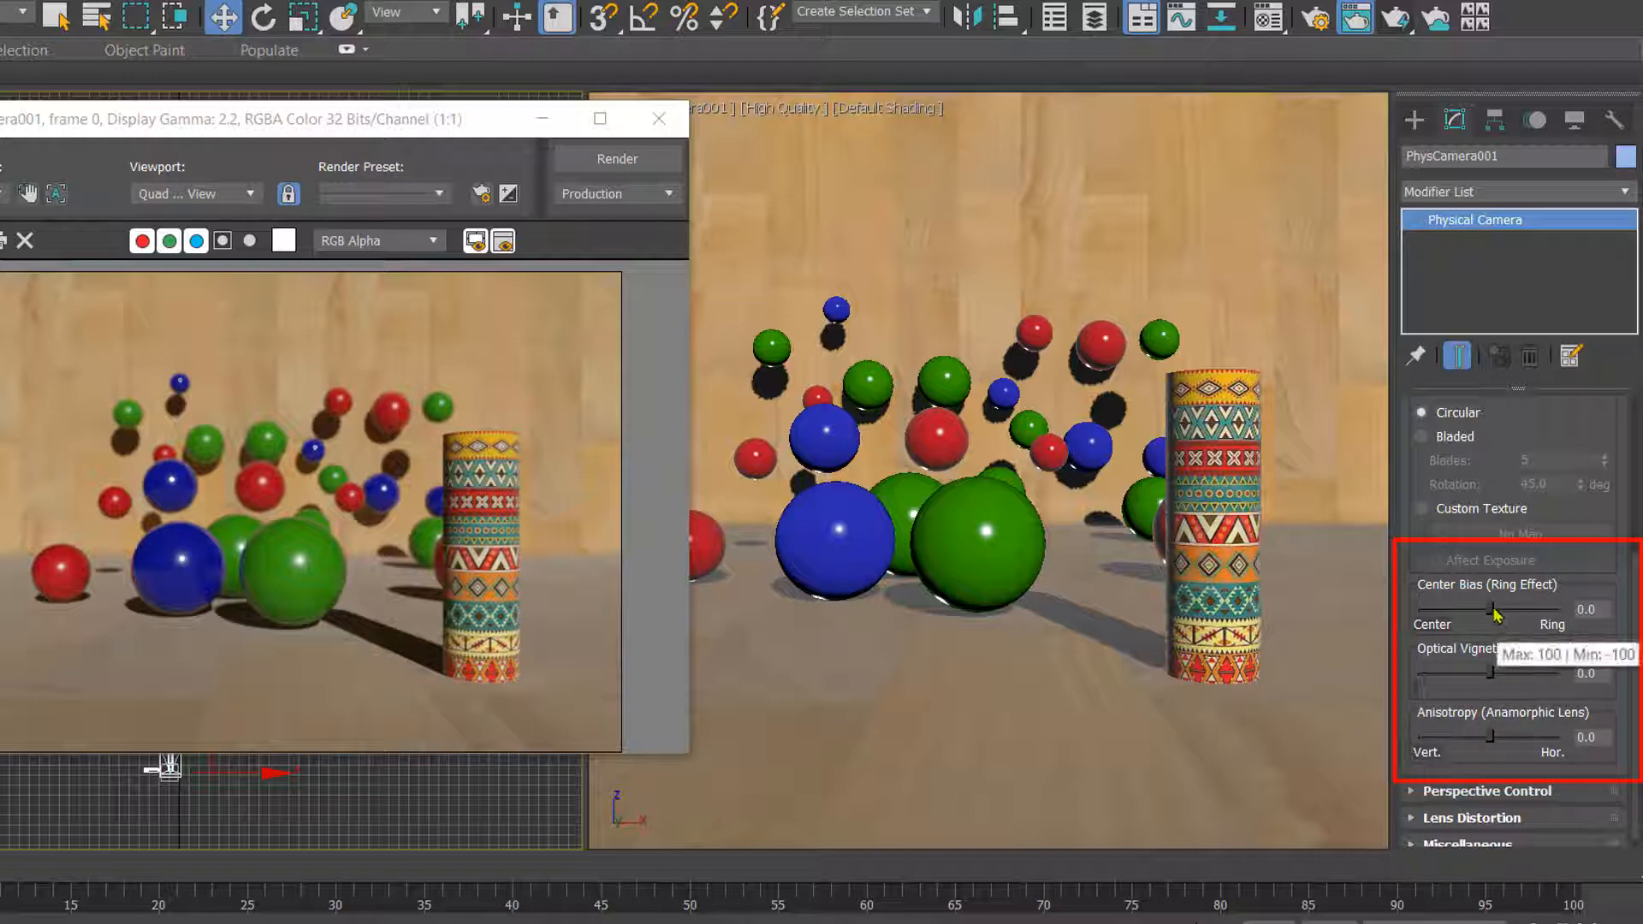
left_click_drag(1494, 613, 1547, 609)
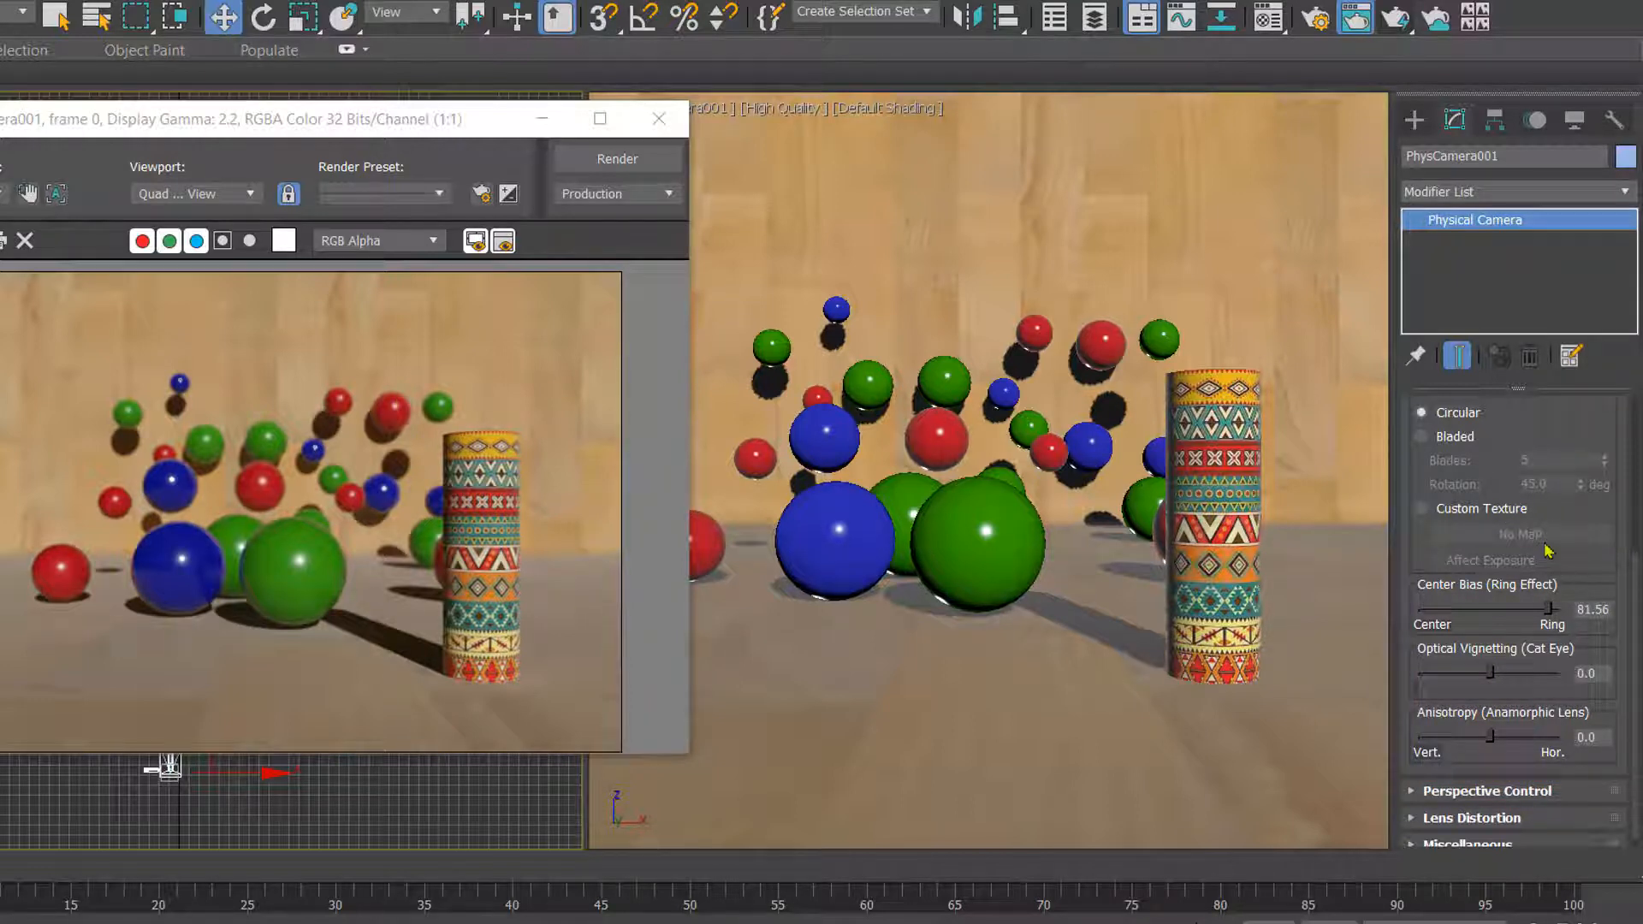
Set the physical camera's aperture to f/0.9
scroll(1553, 540, "up", 2)
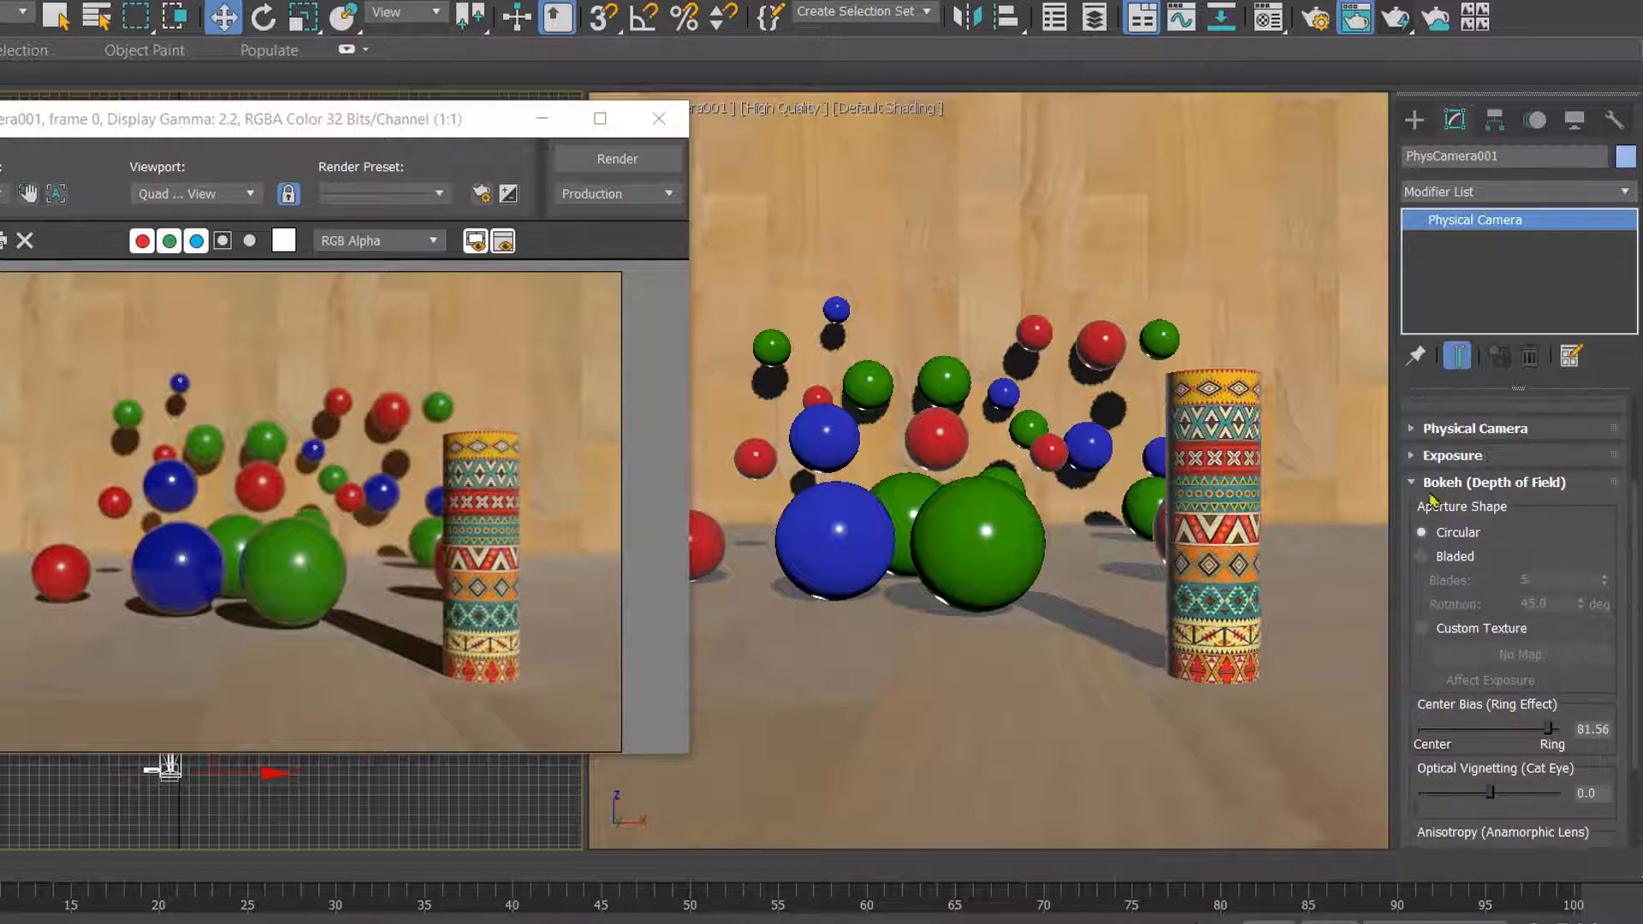
left_click(1410, 485)
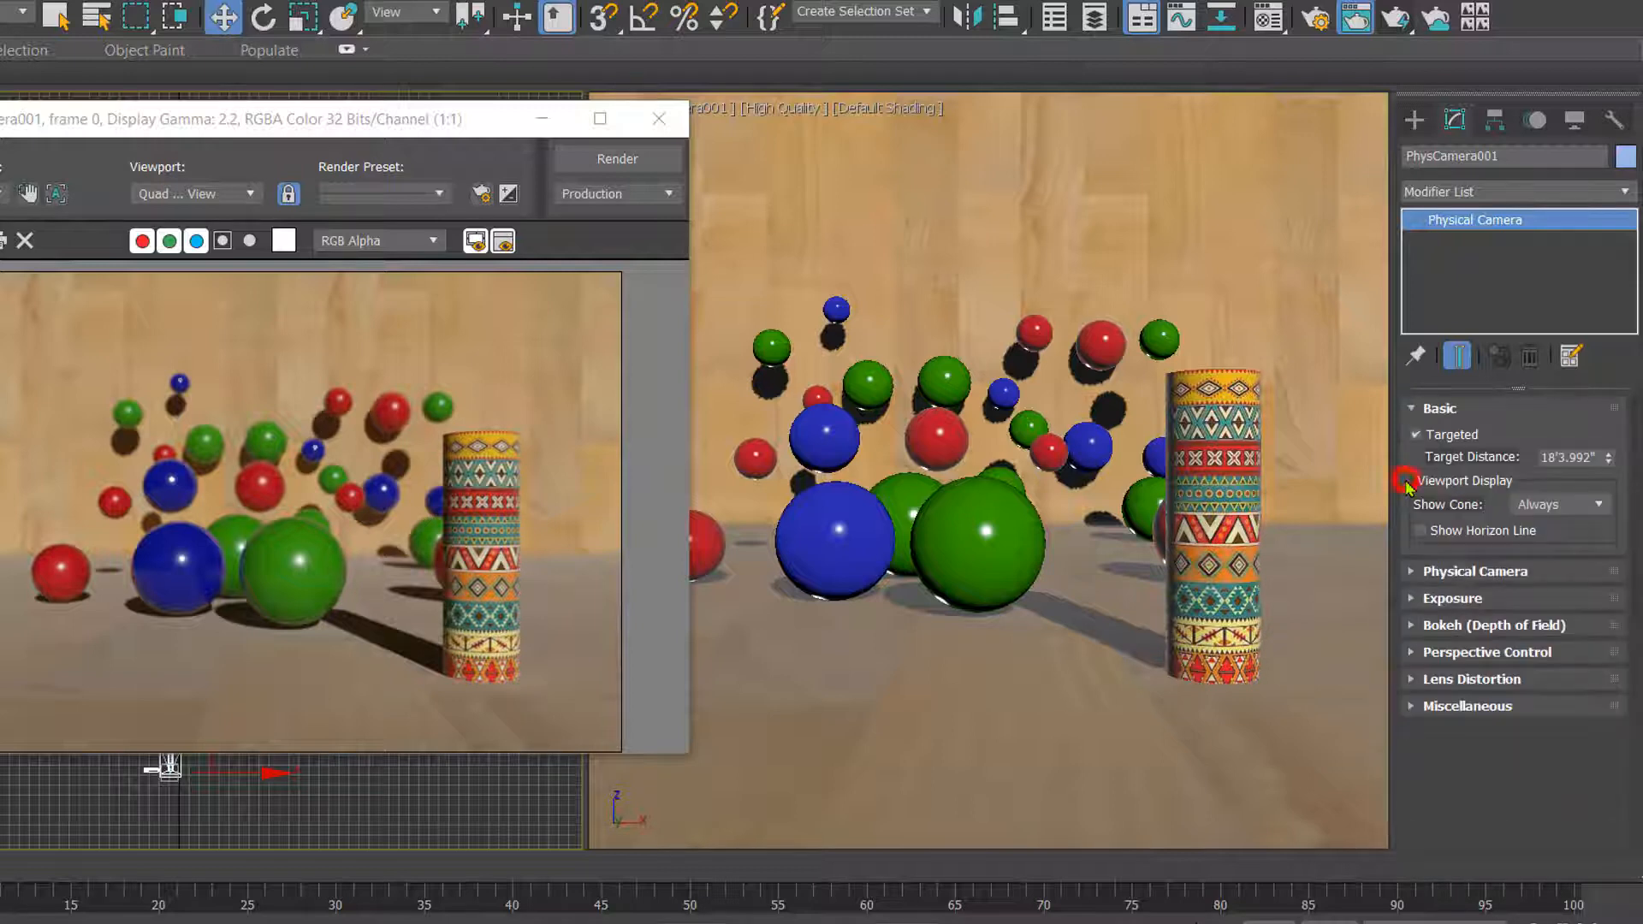
left_click(1413, 574)
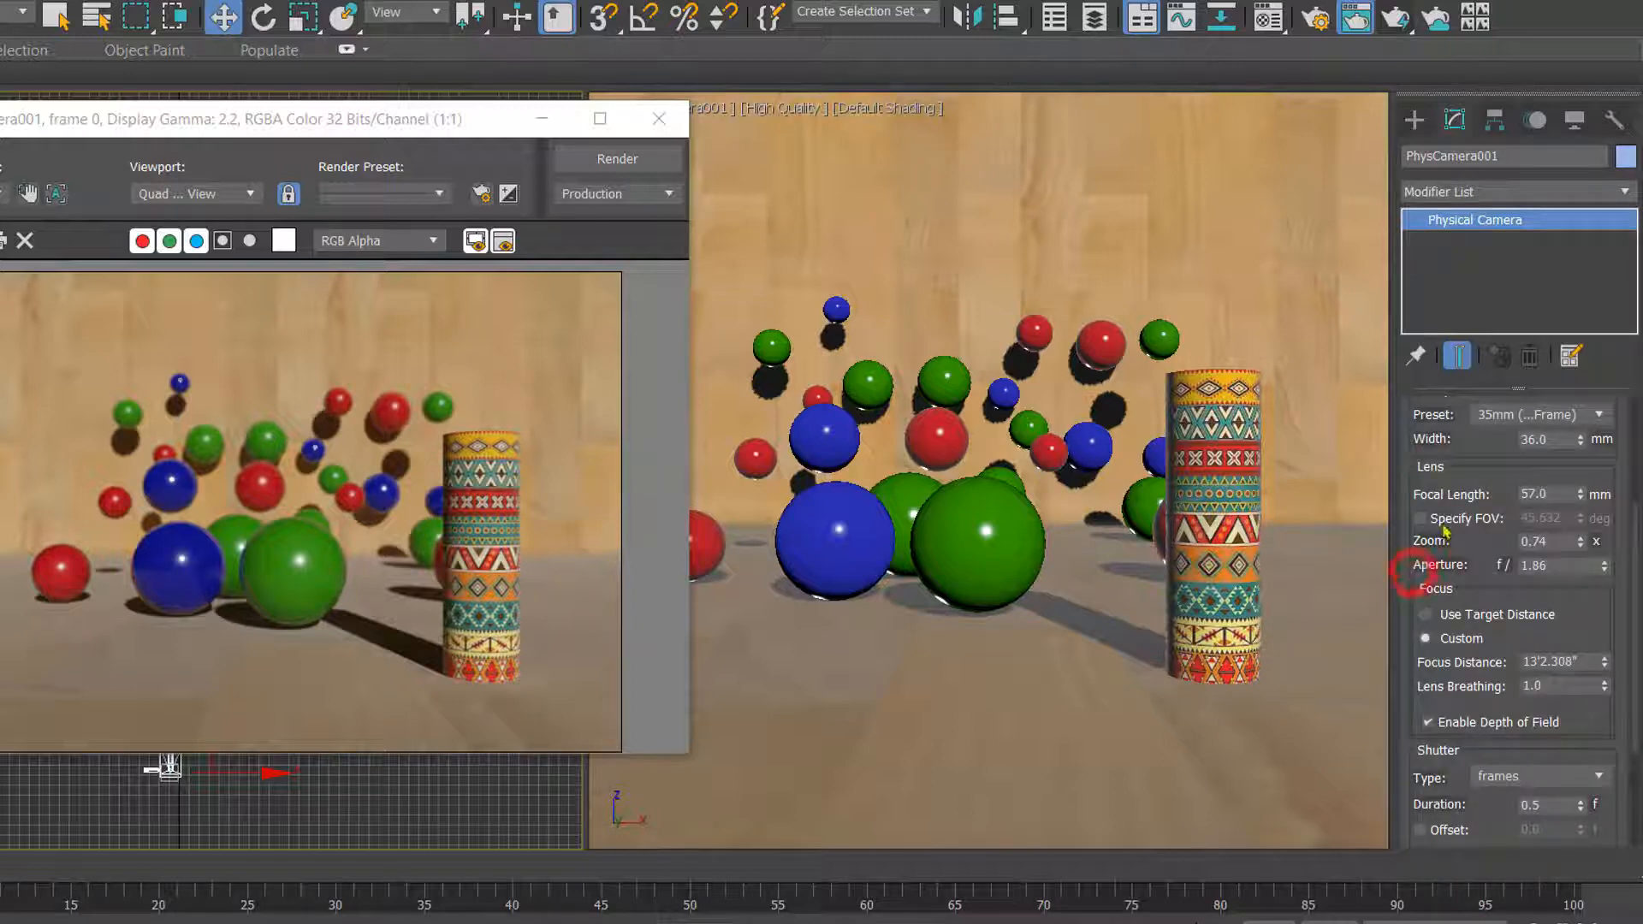
double_click(1566, 566)
type("0.9")
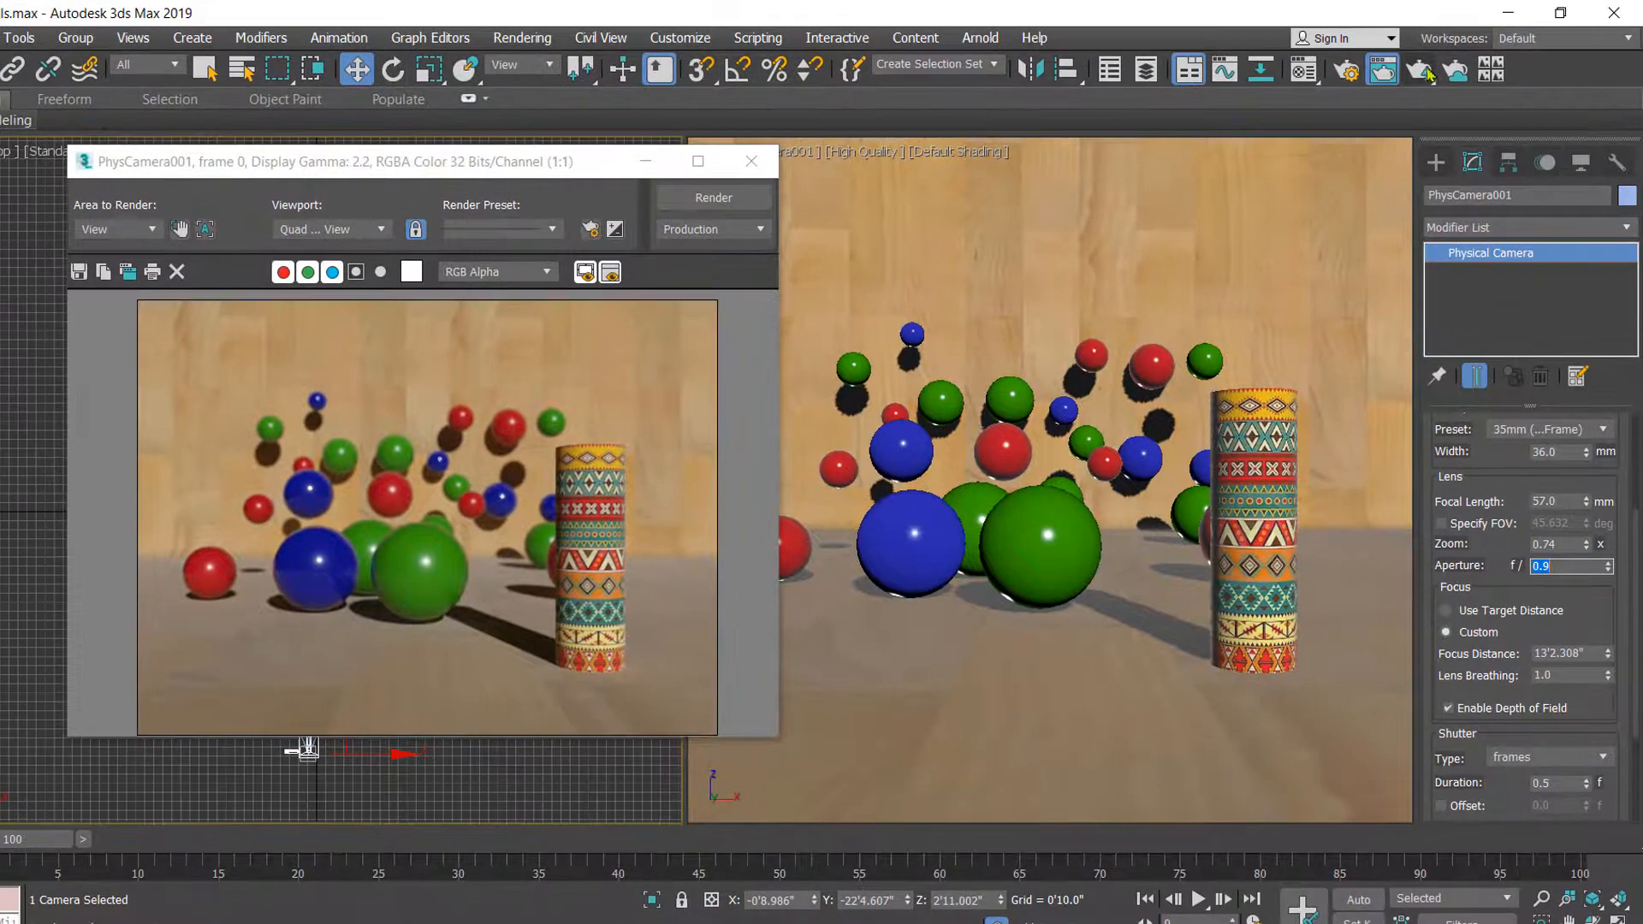
Render the camera view and inspect the bokeh highlights on the blurred spheres up close
left_click(1426, 71)
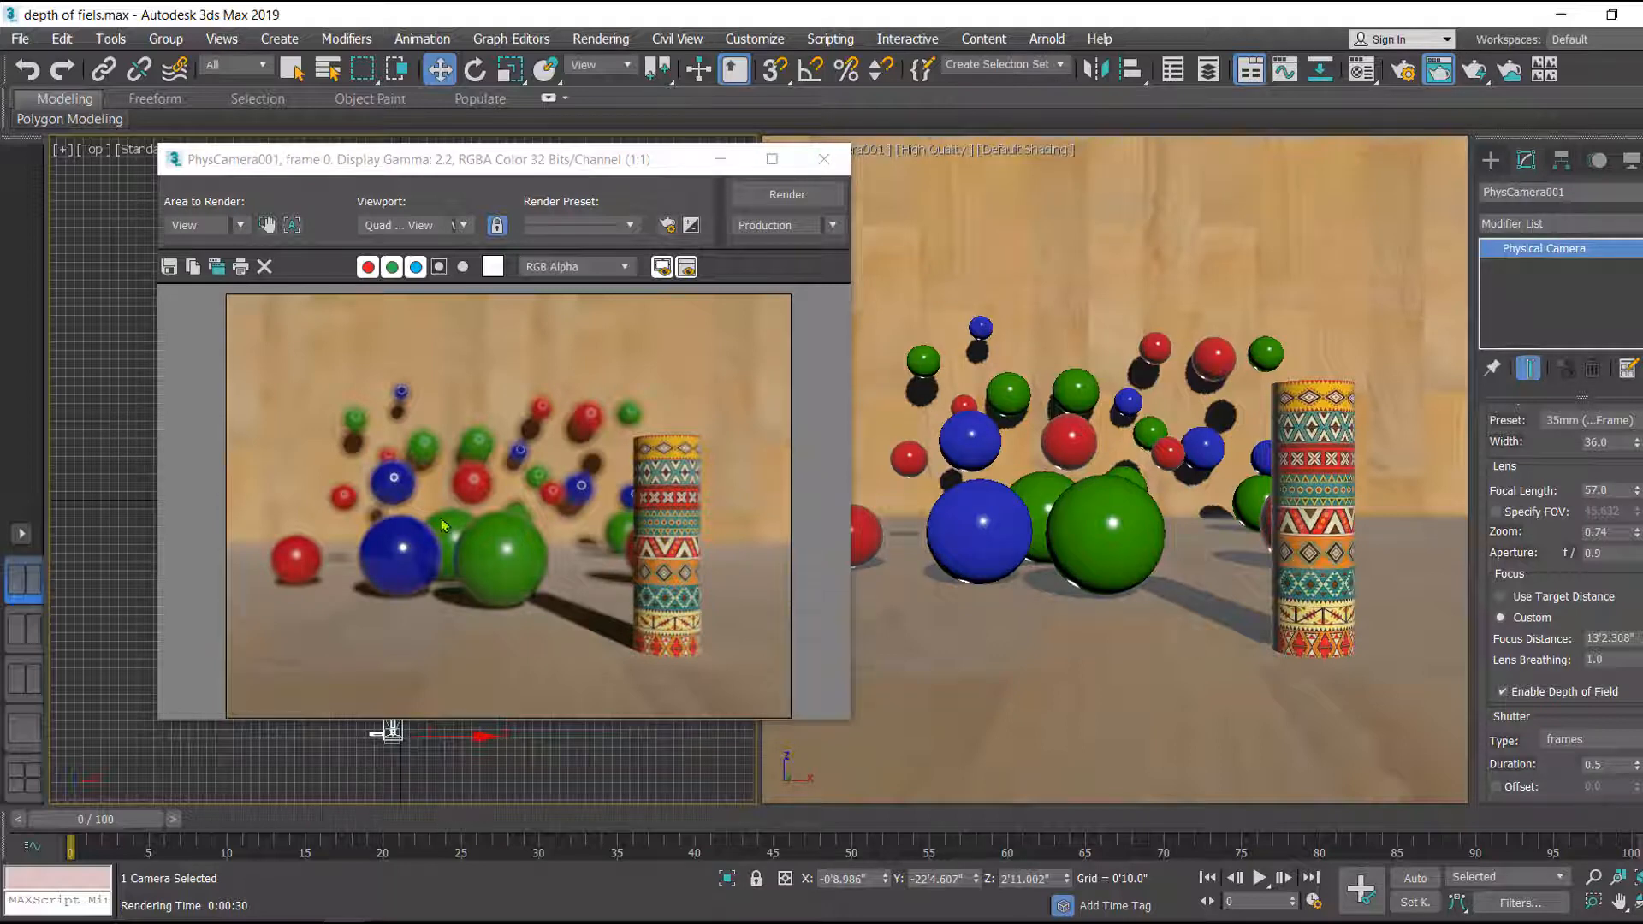
scroll(437, 527, "up", 1)
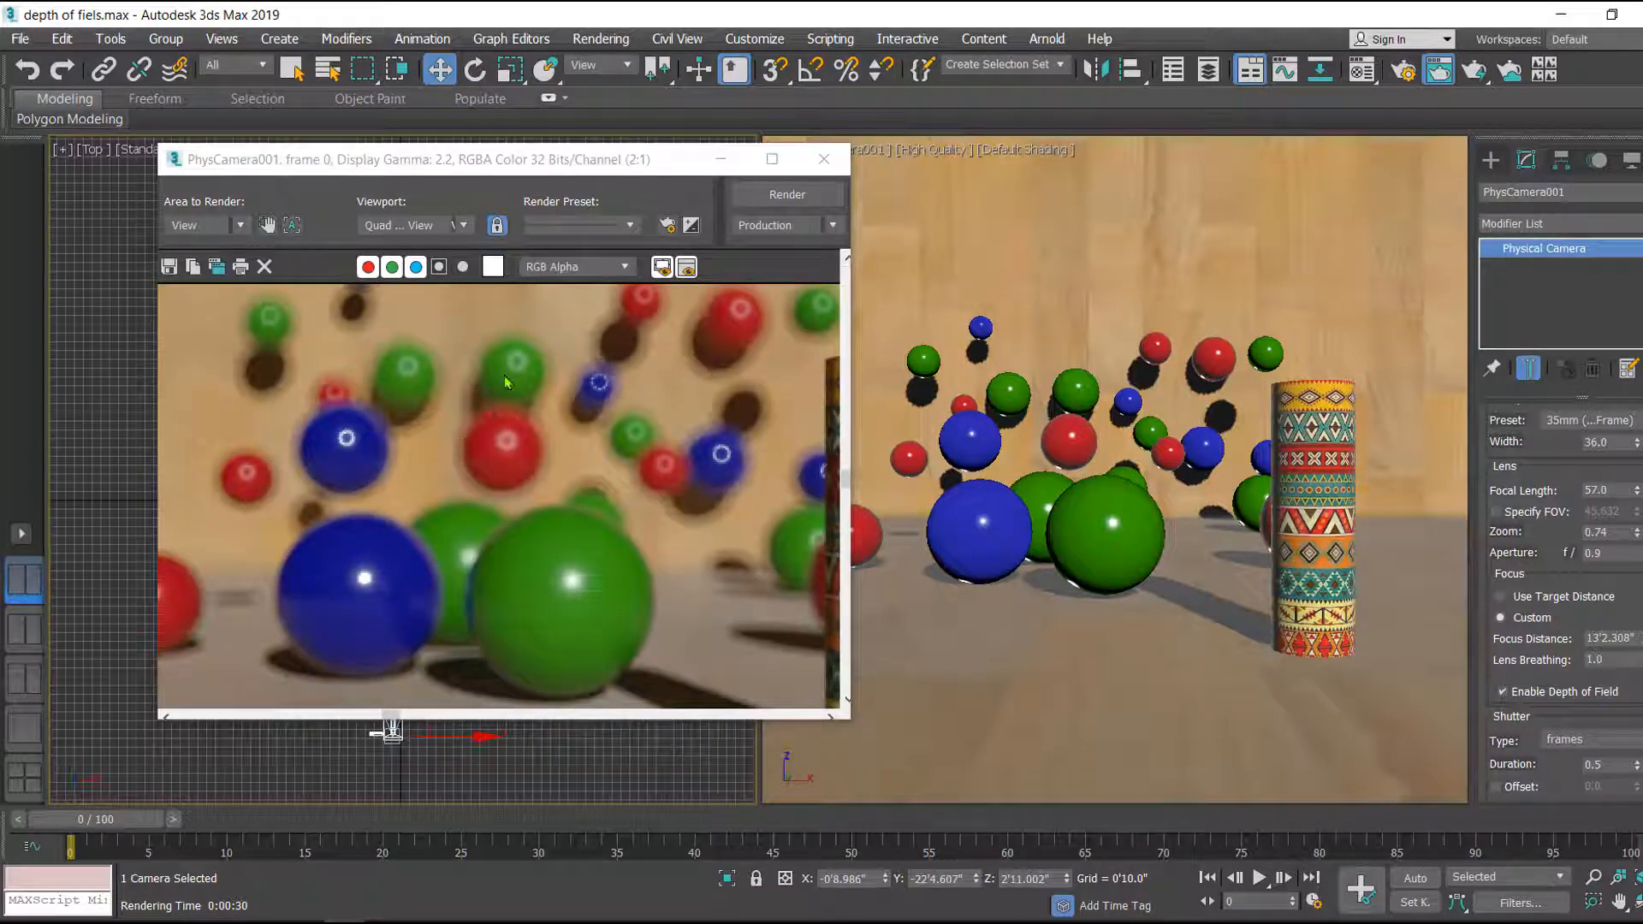
scroll(520, 447, "down", 1)
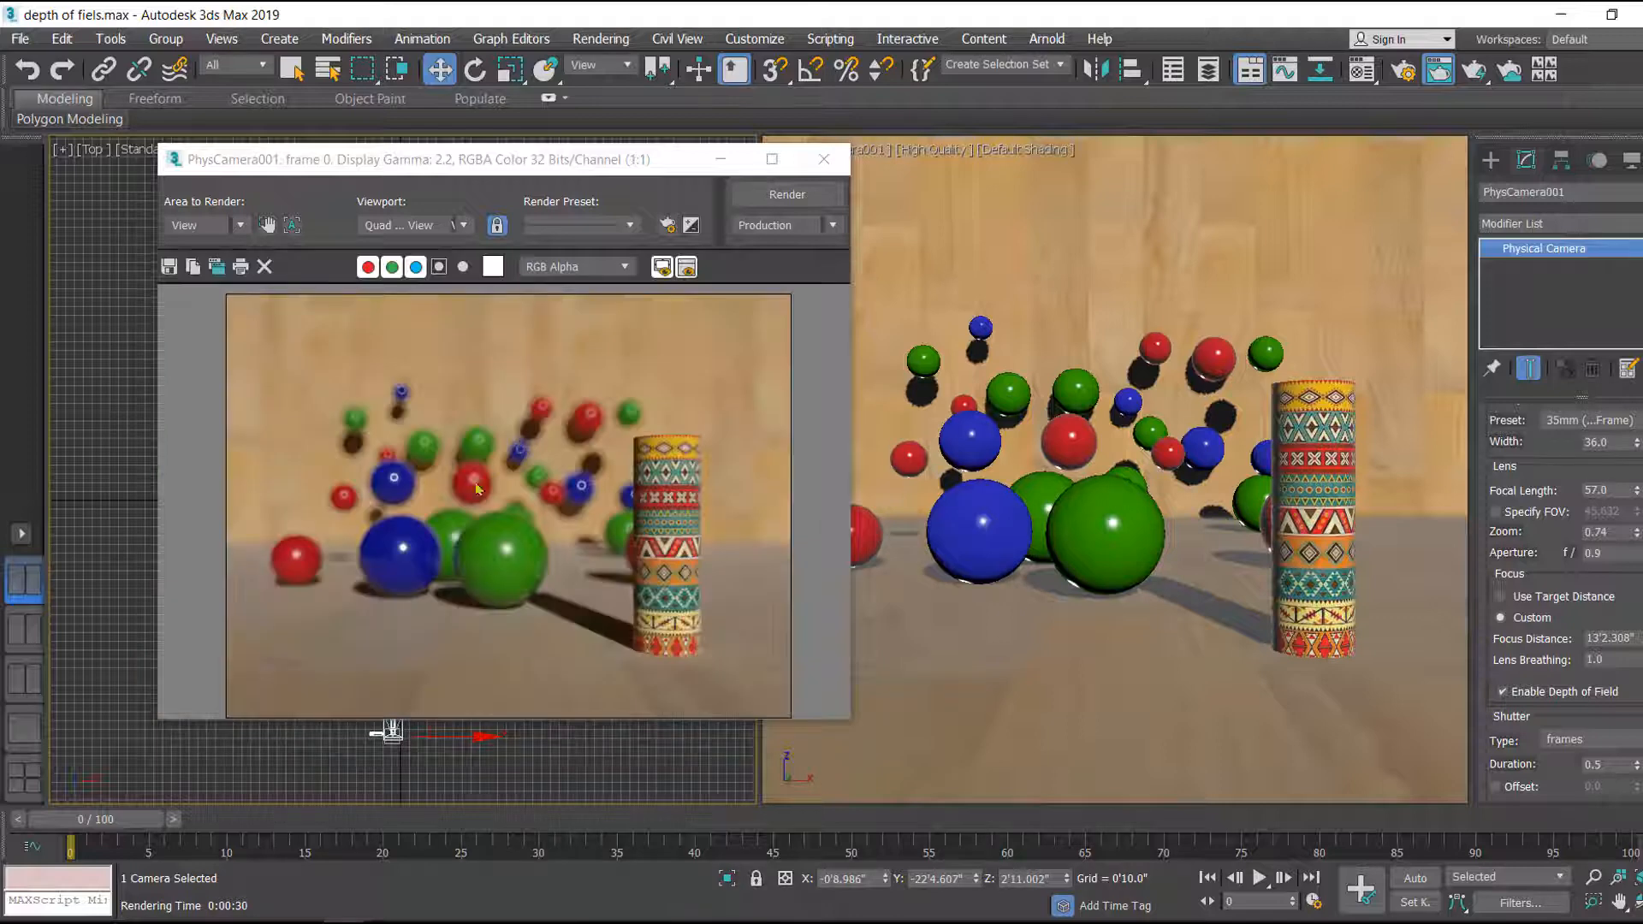
scroll(456, 465, "up", 1)
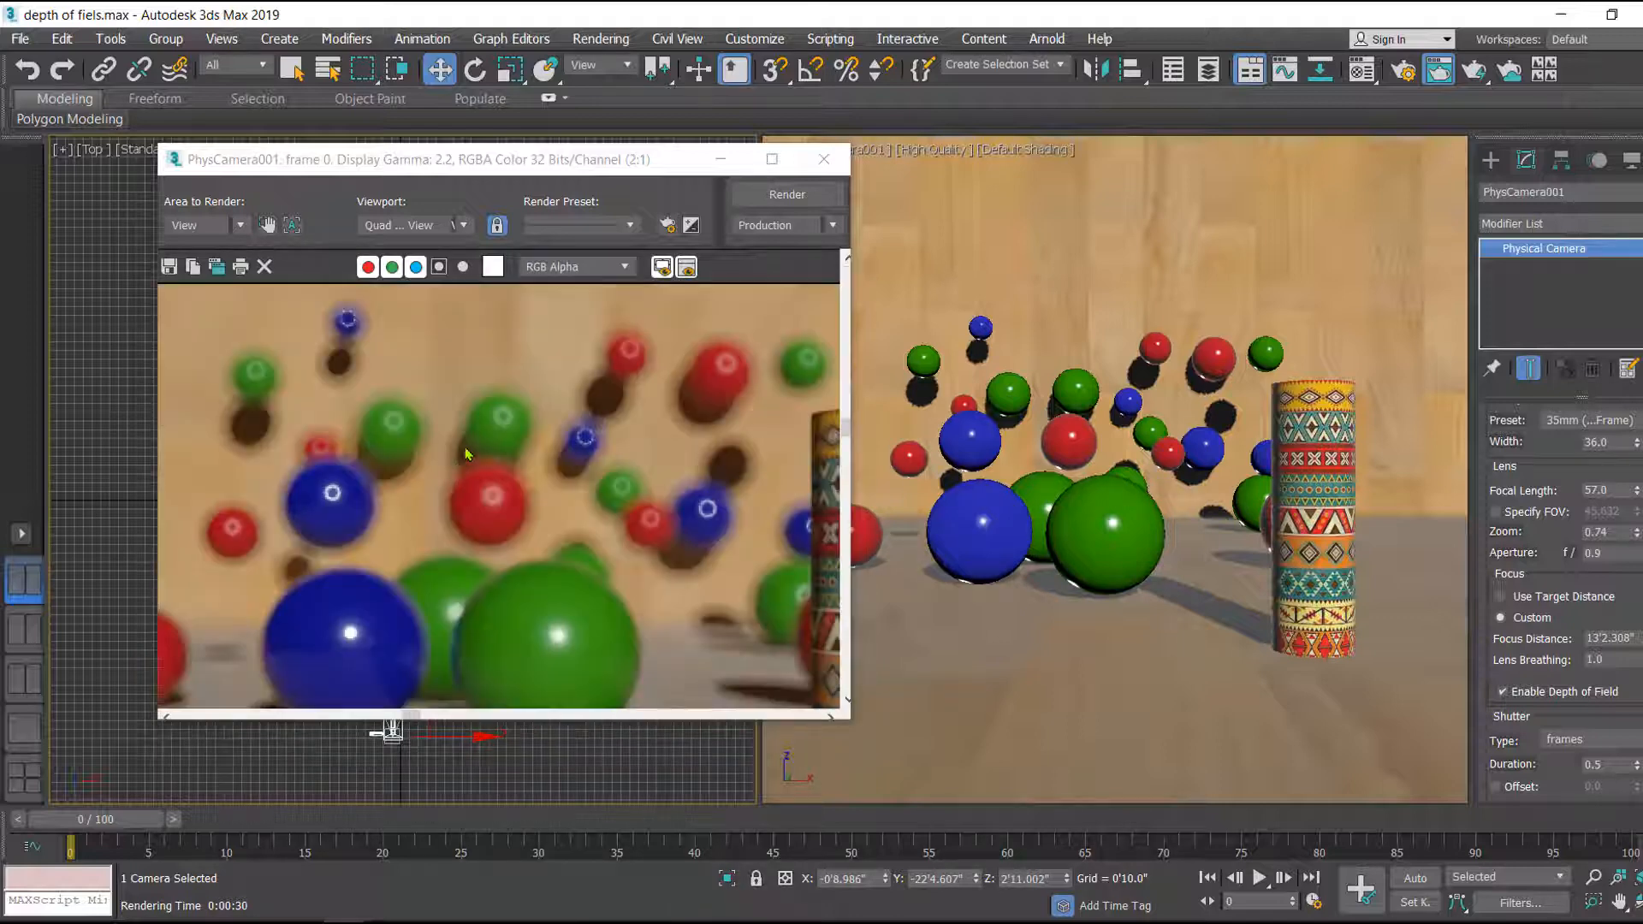
scroll(466, 447, "down", 1)
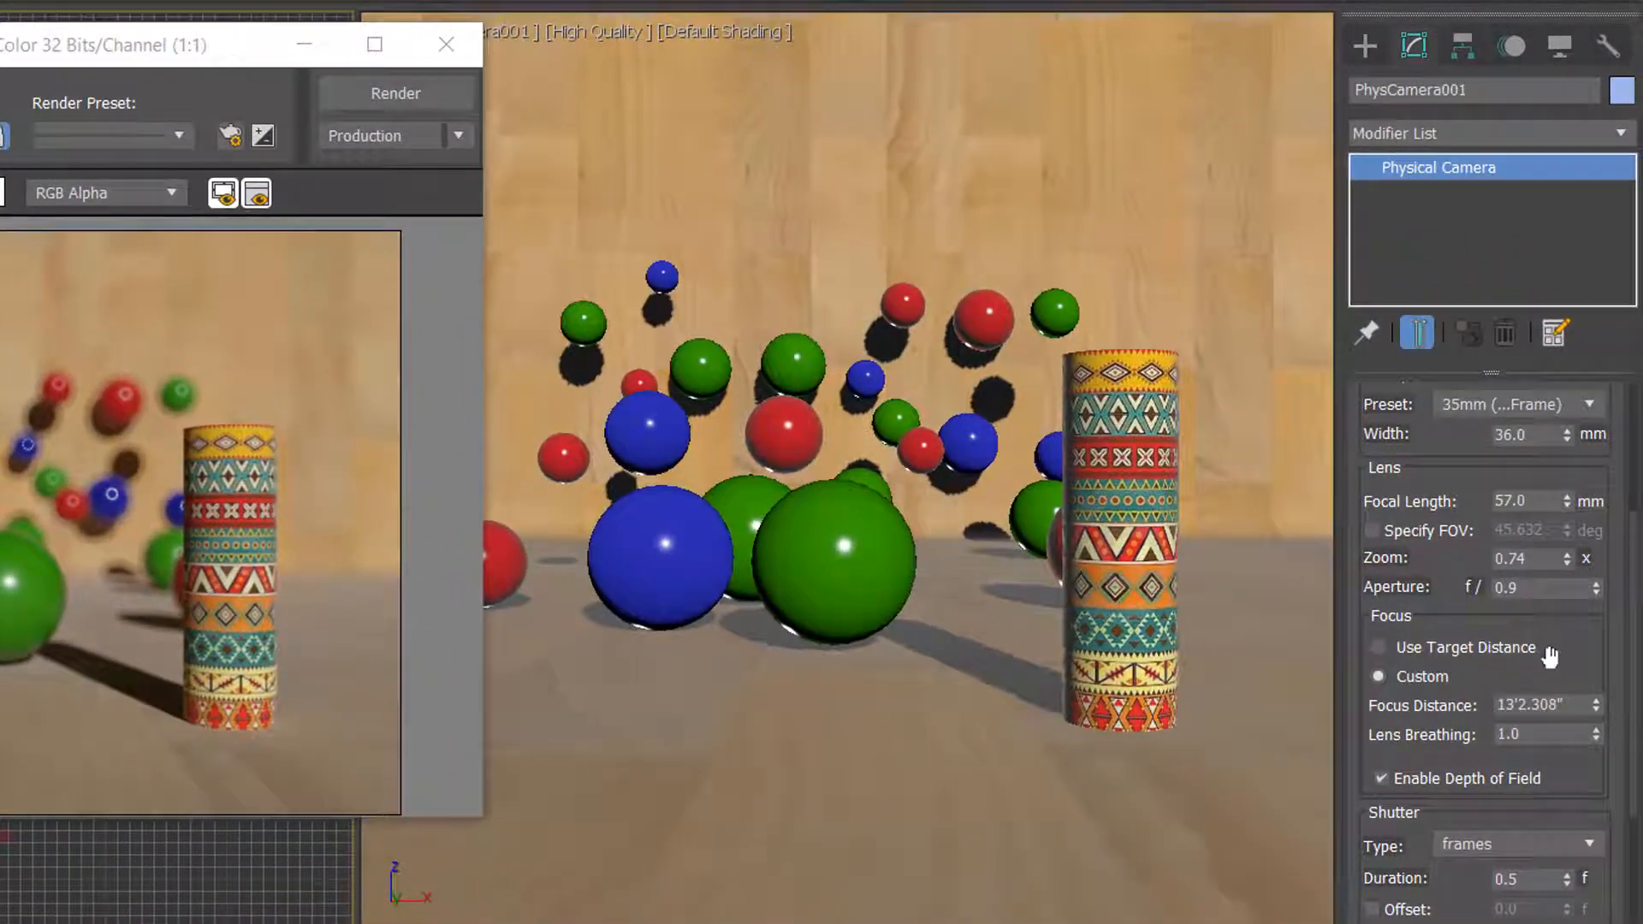
Change the camera's bokeh aperture shape to Bladed with 6 blades
left_click_drag(1445, 455, 1443, 539)
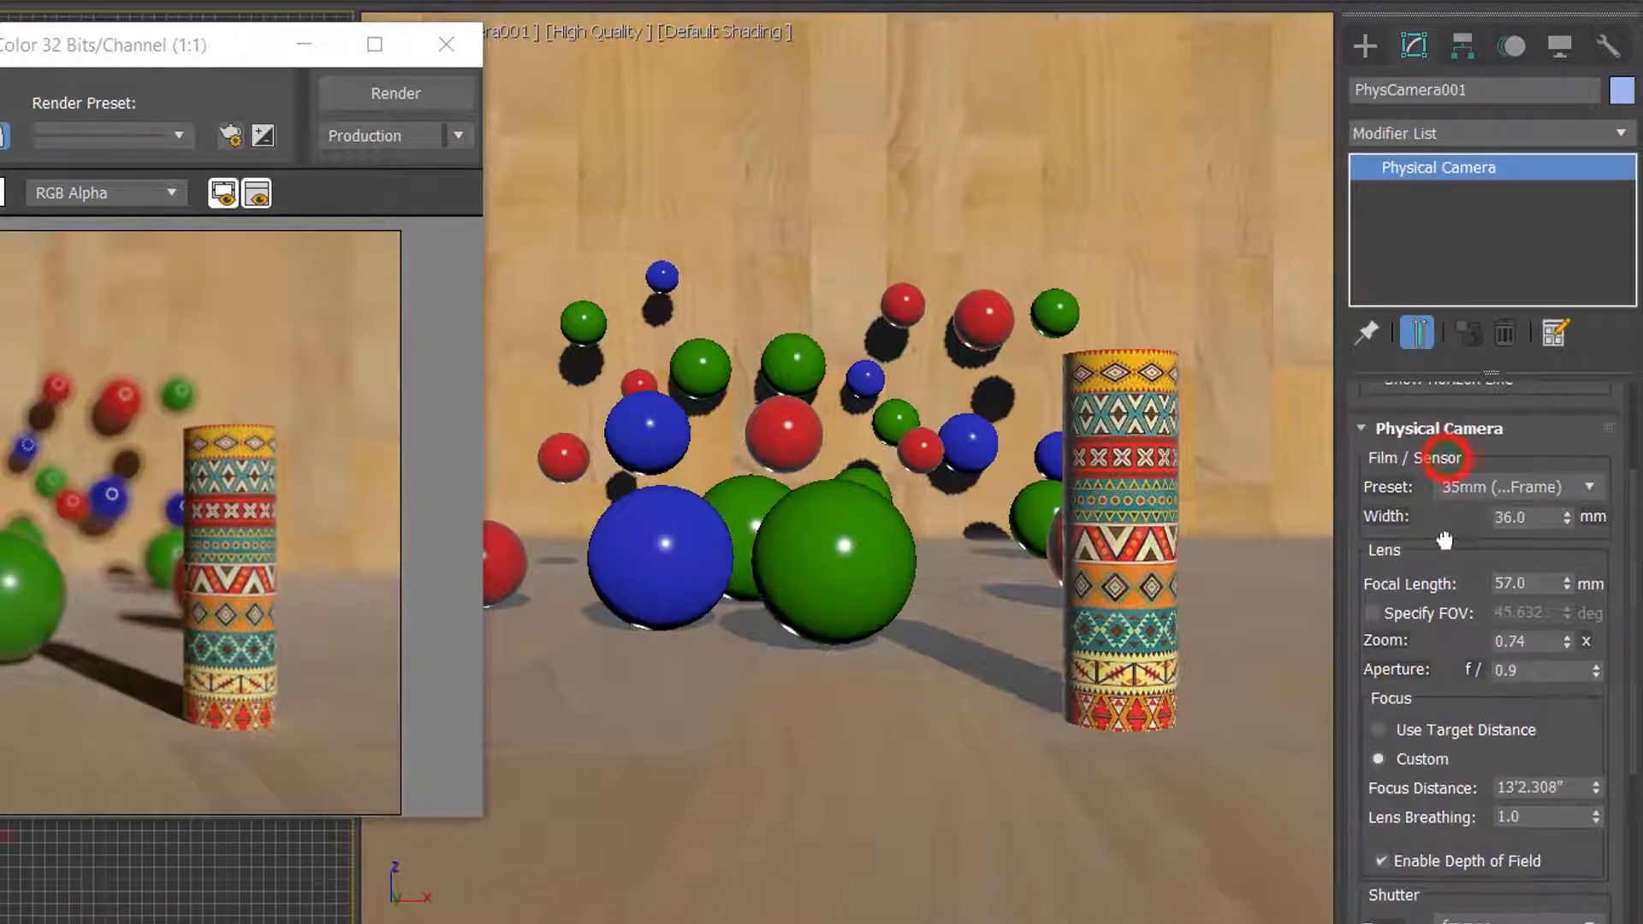
left_click(1368, 431)
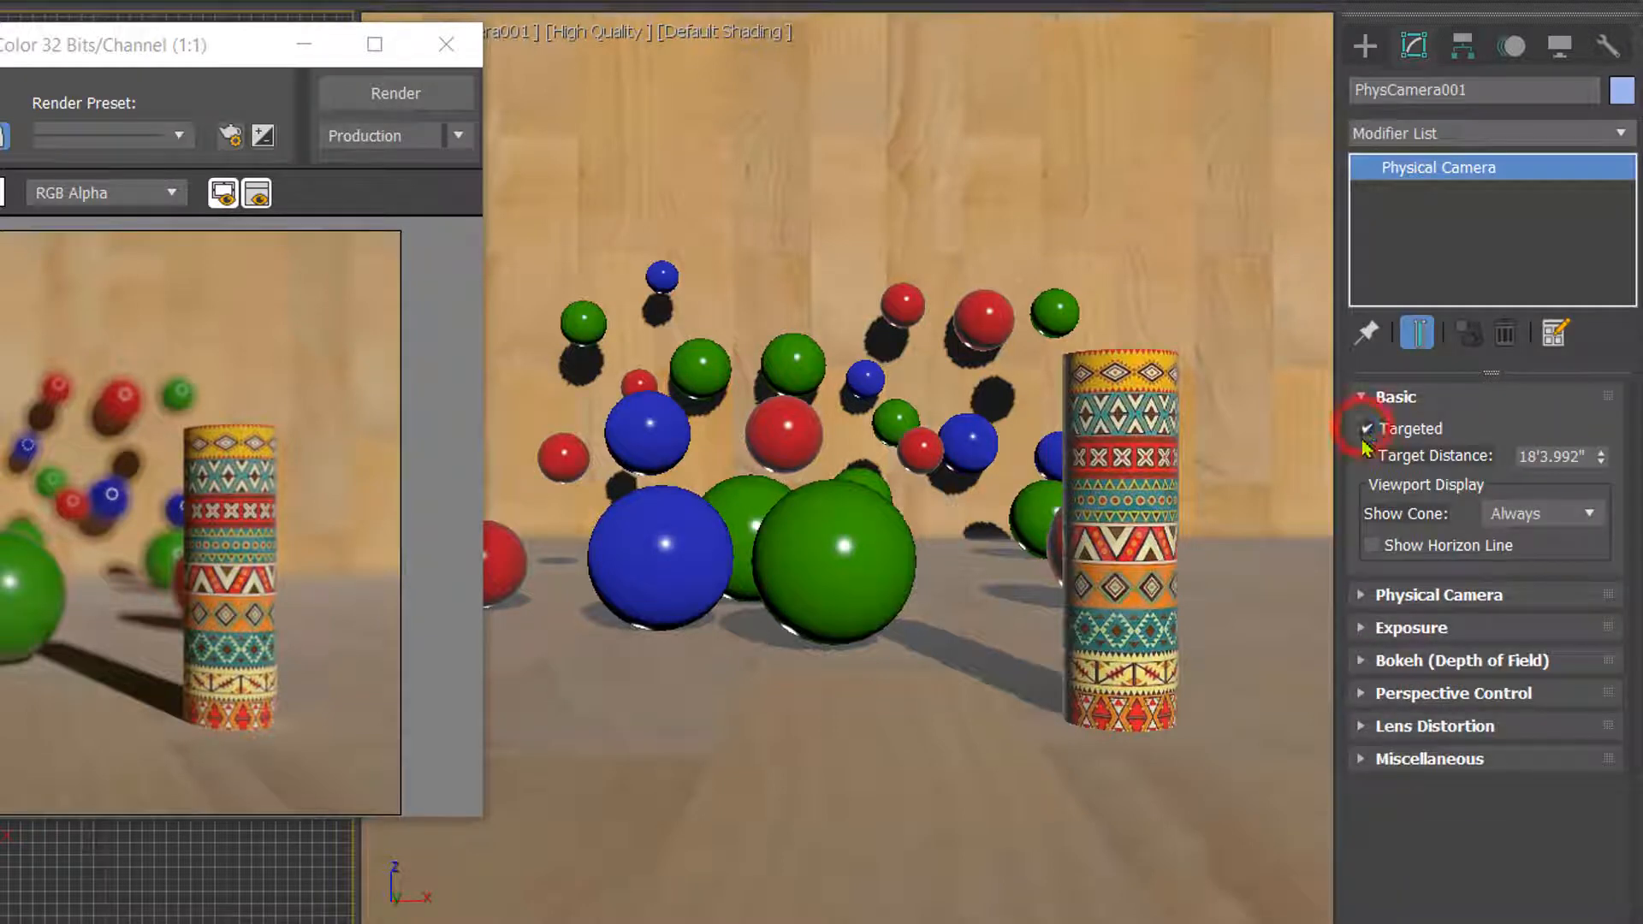
left_click(1361, 663)
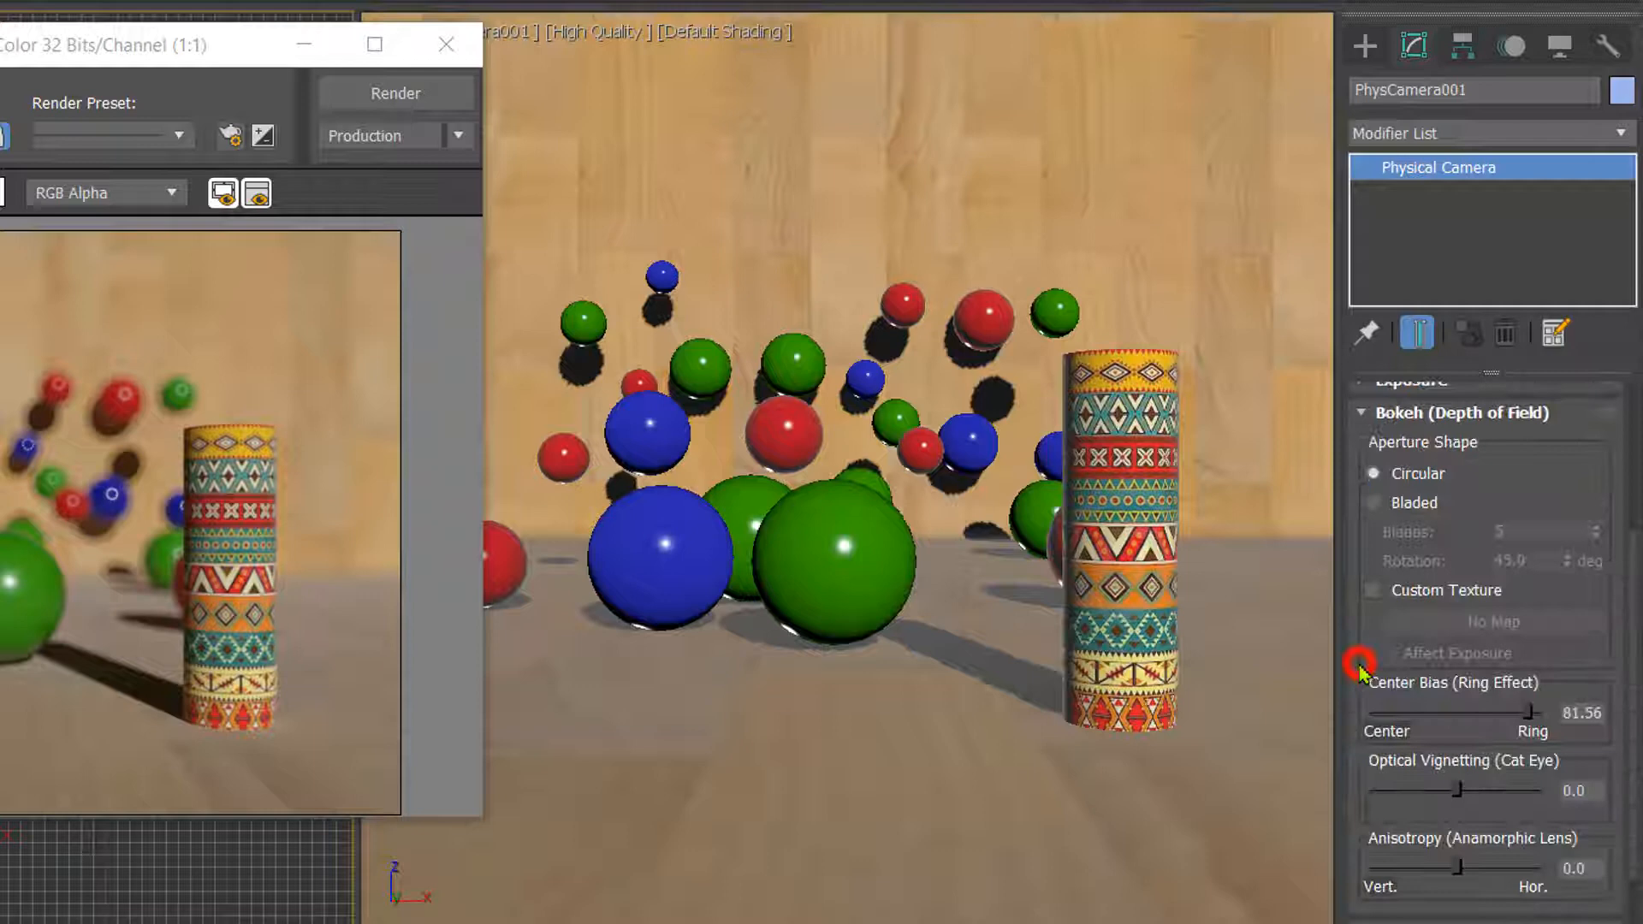
left_click(1408, 507)
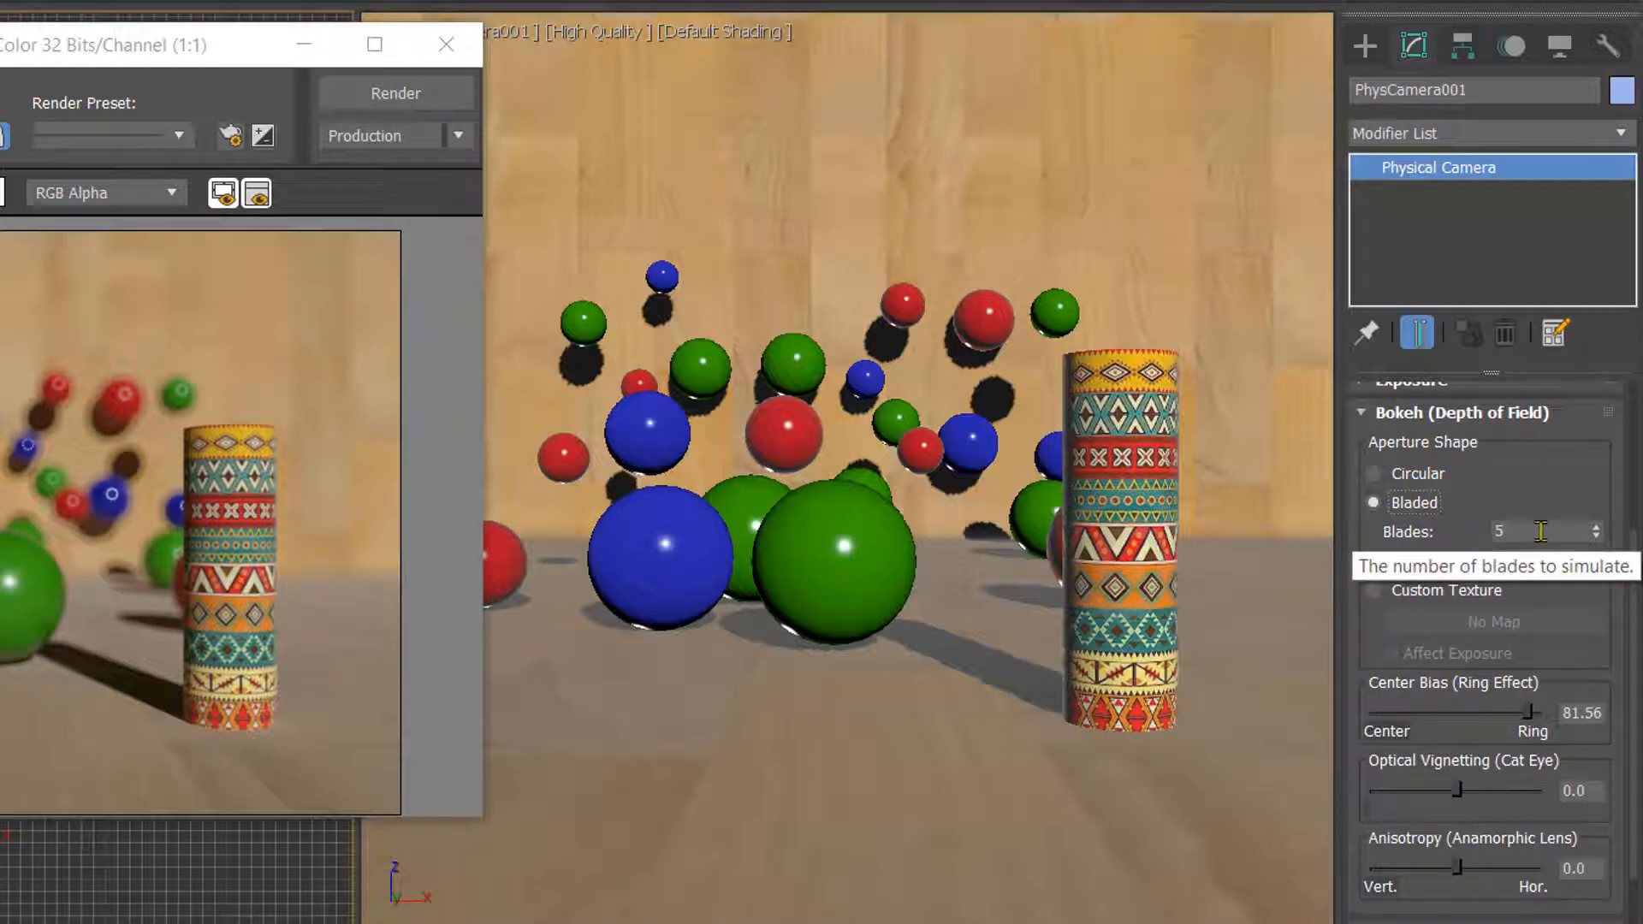
left_click(1540, 531)
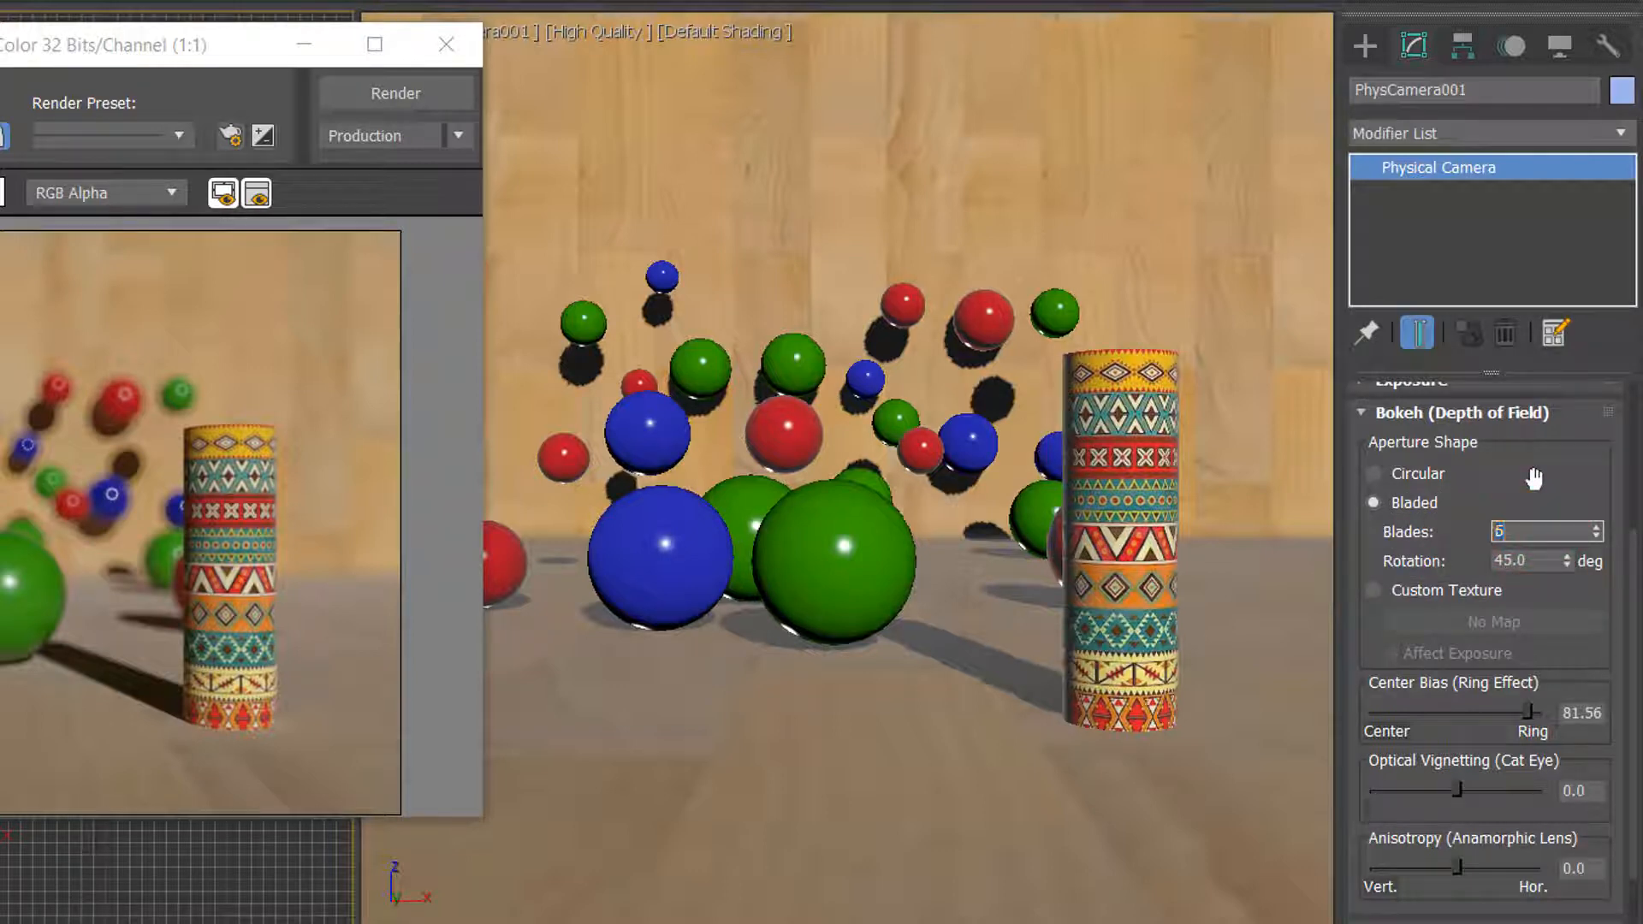
type("6")
left_click(1564, 479)
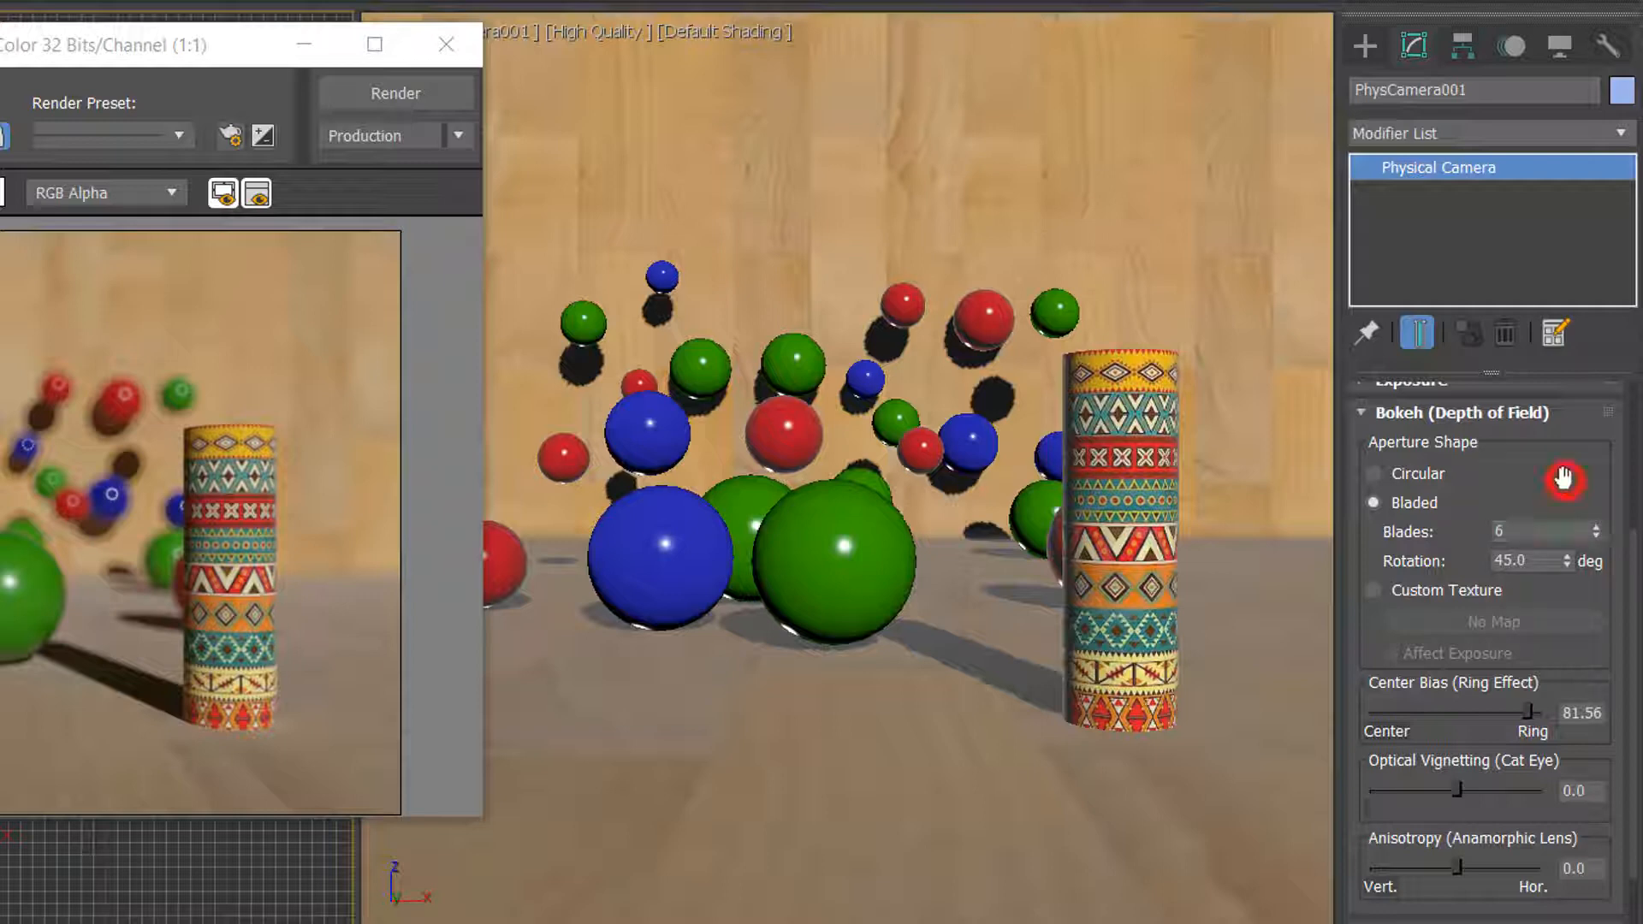
Set the physical camera's aperture to f/0.5 and render the camera view with the six-bladed bokeh
left_click(1367, 415)
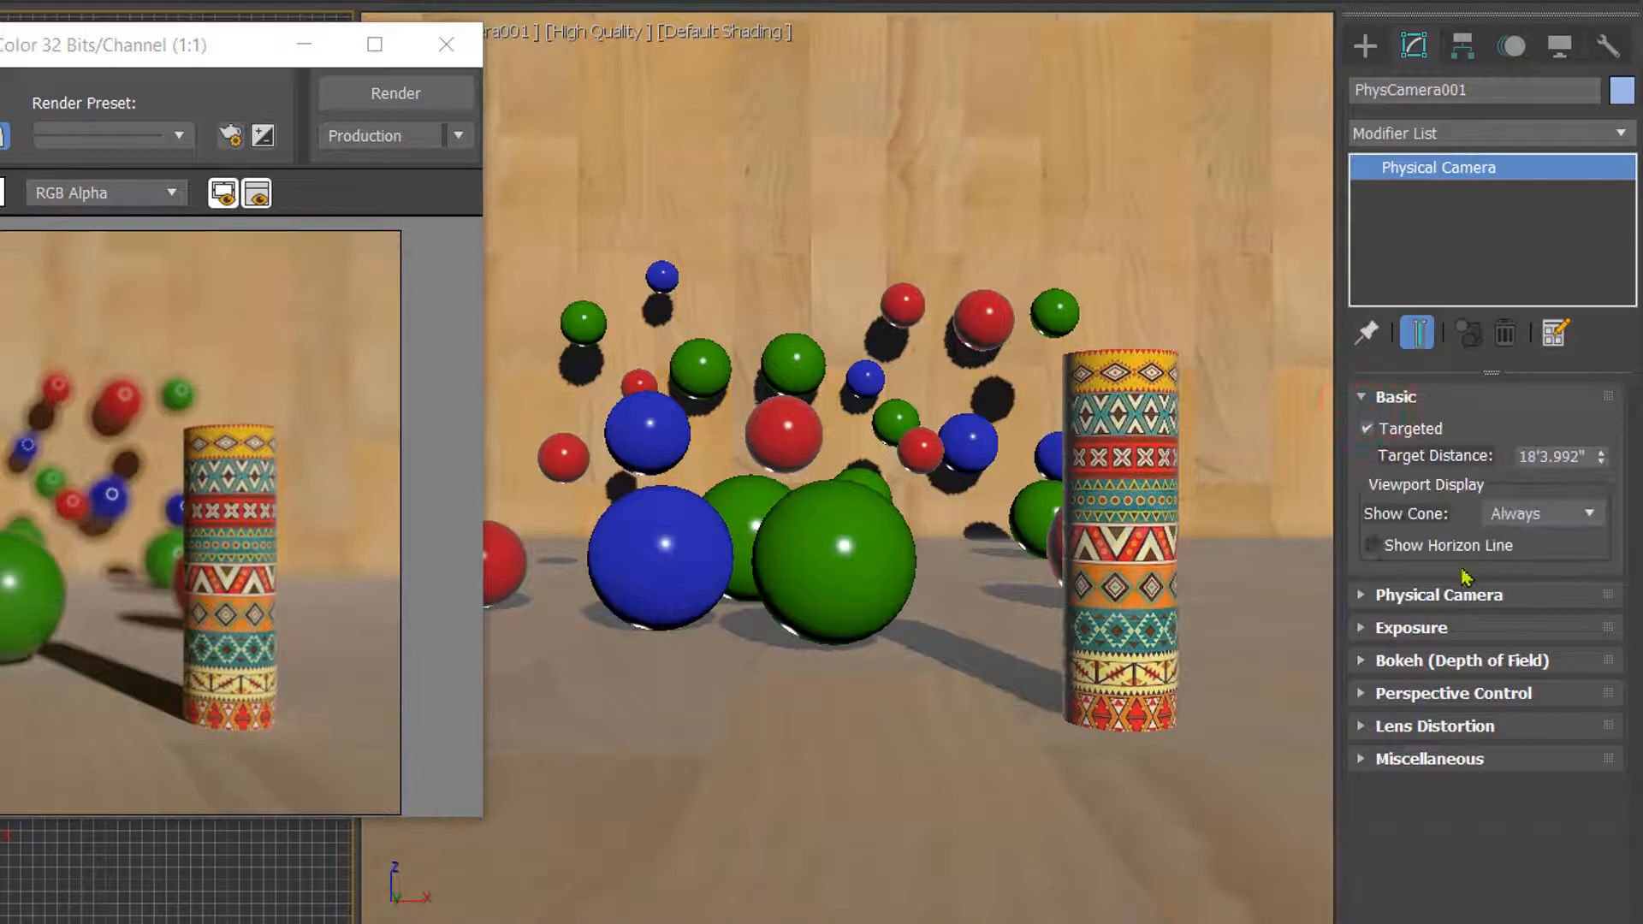
left_click(1369, 600)
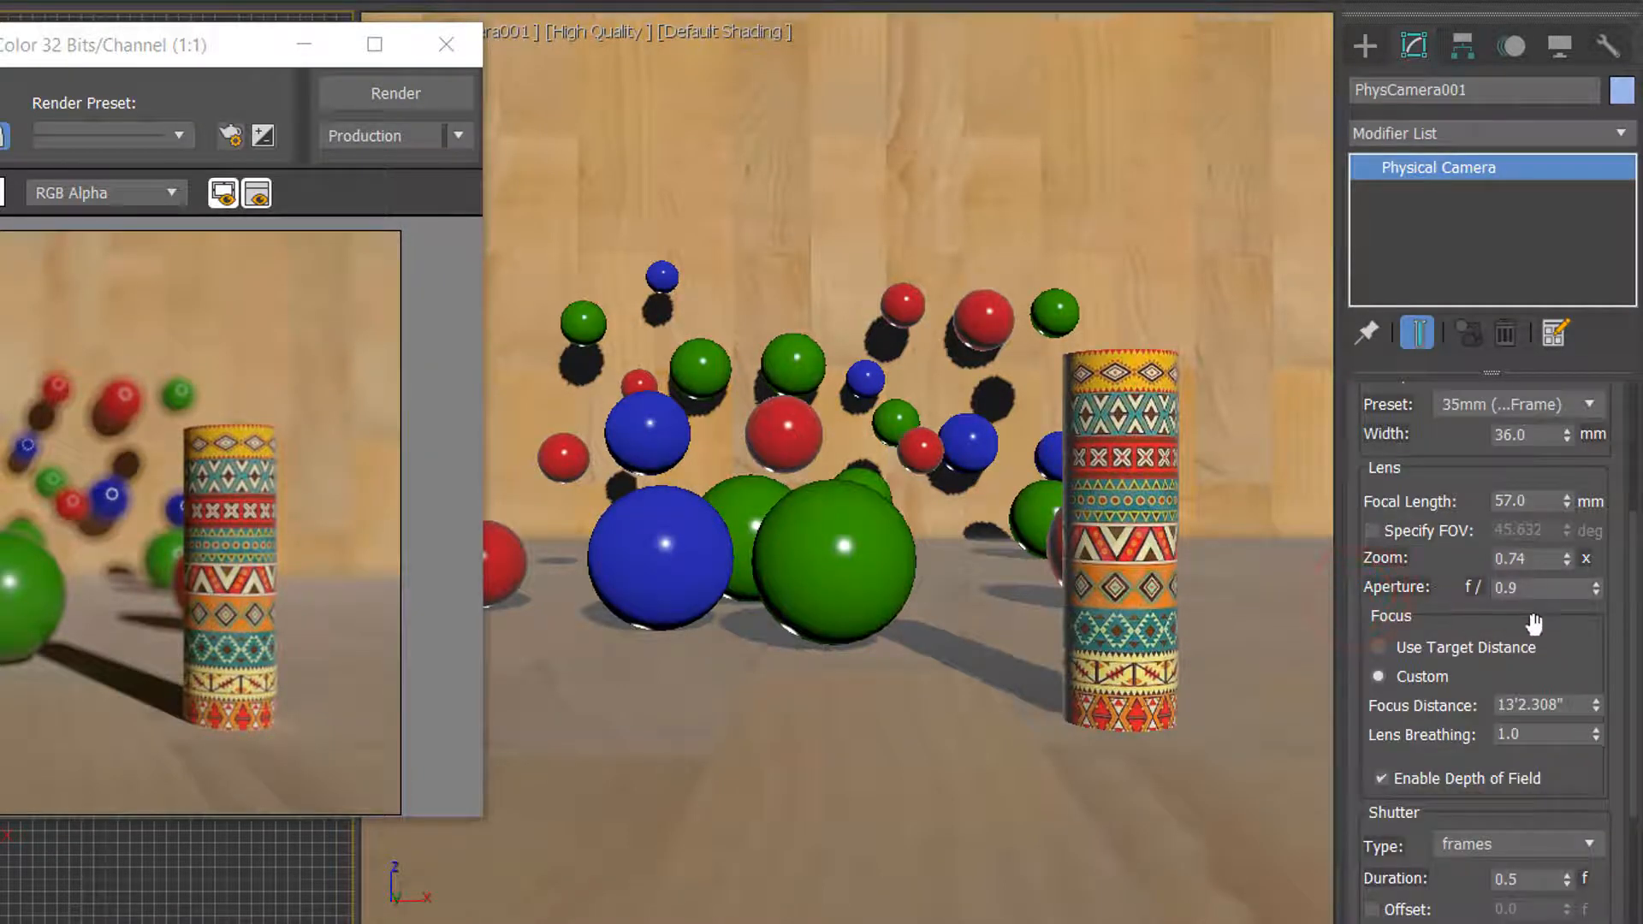
left_click(1551, 588)
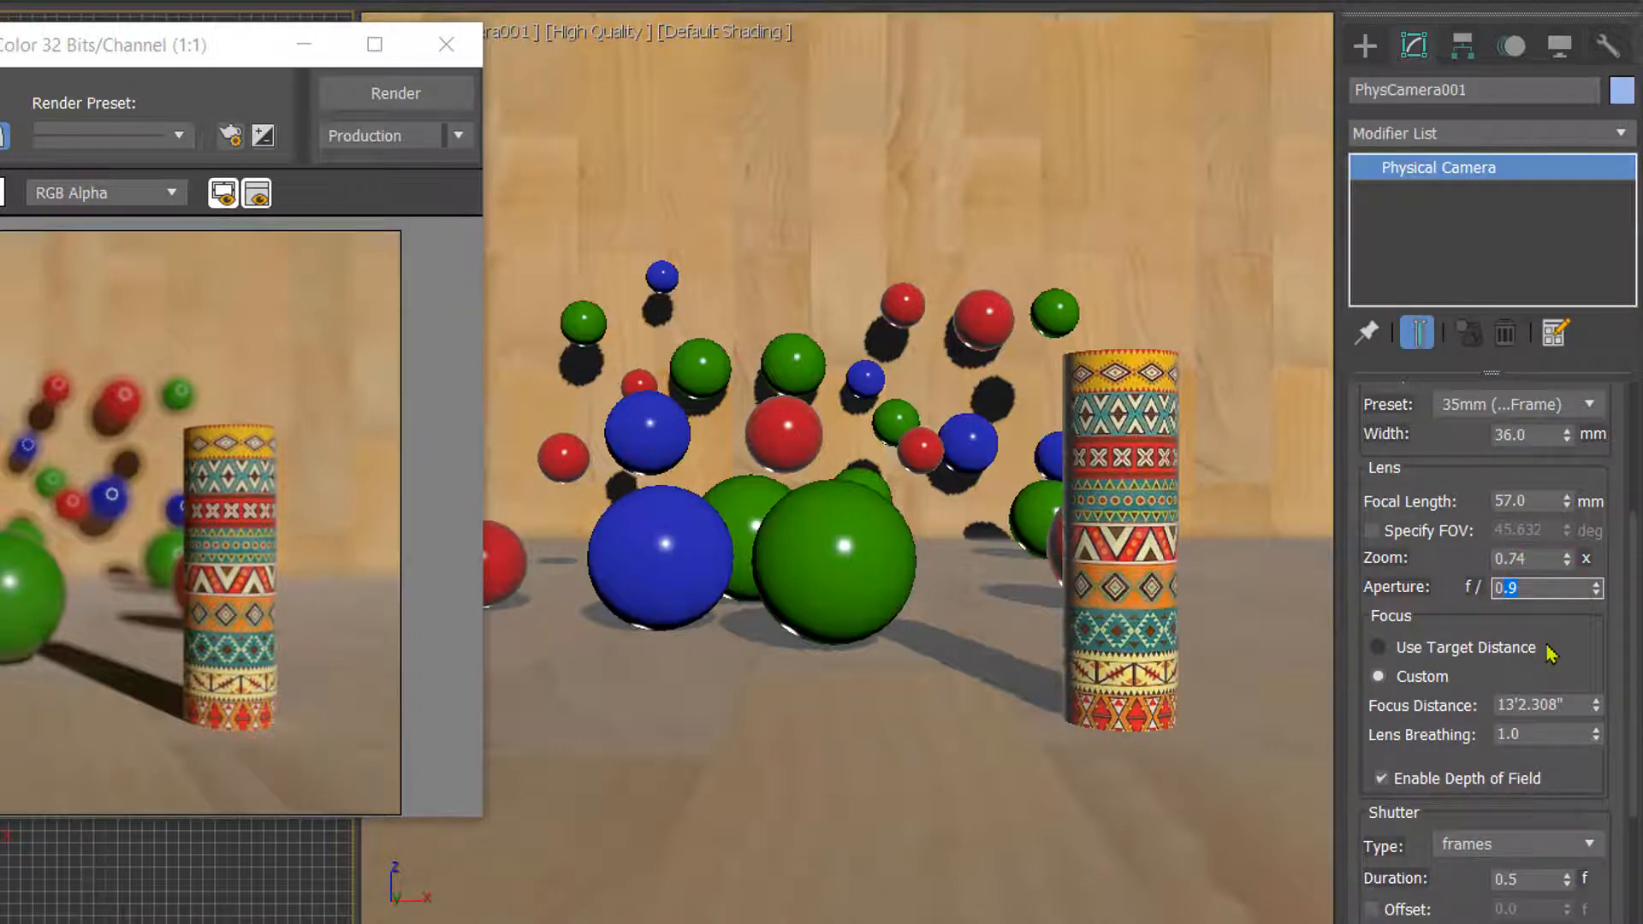
key("Return")
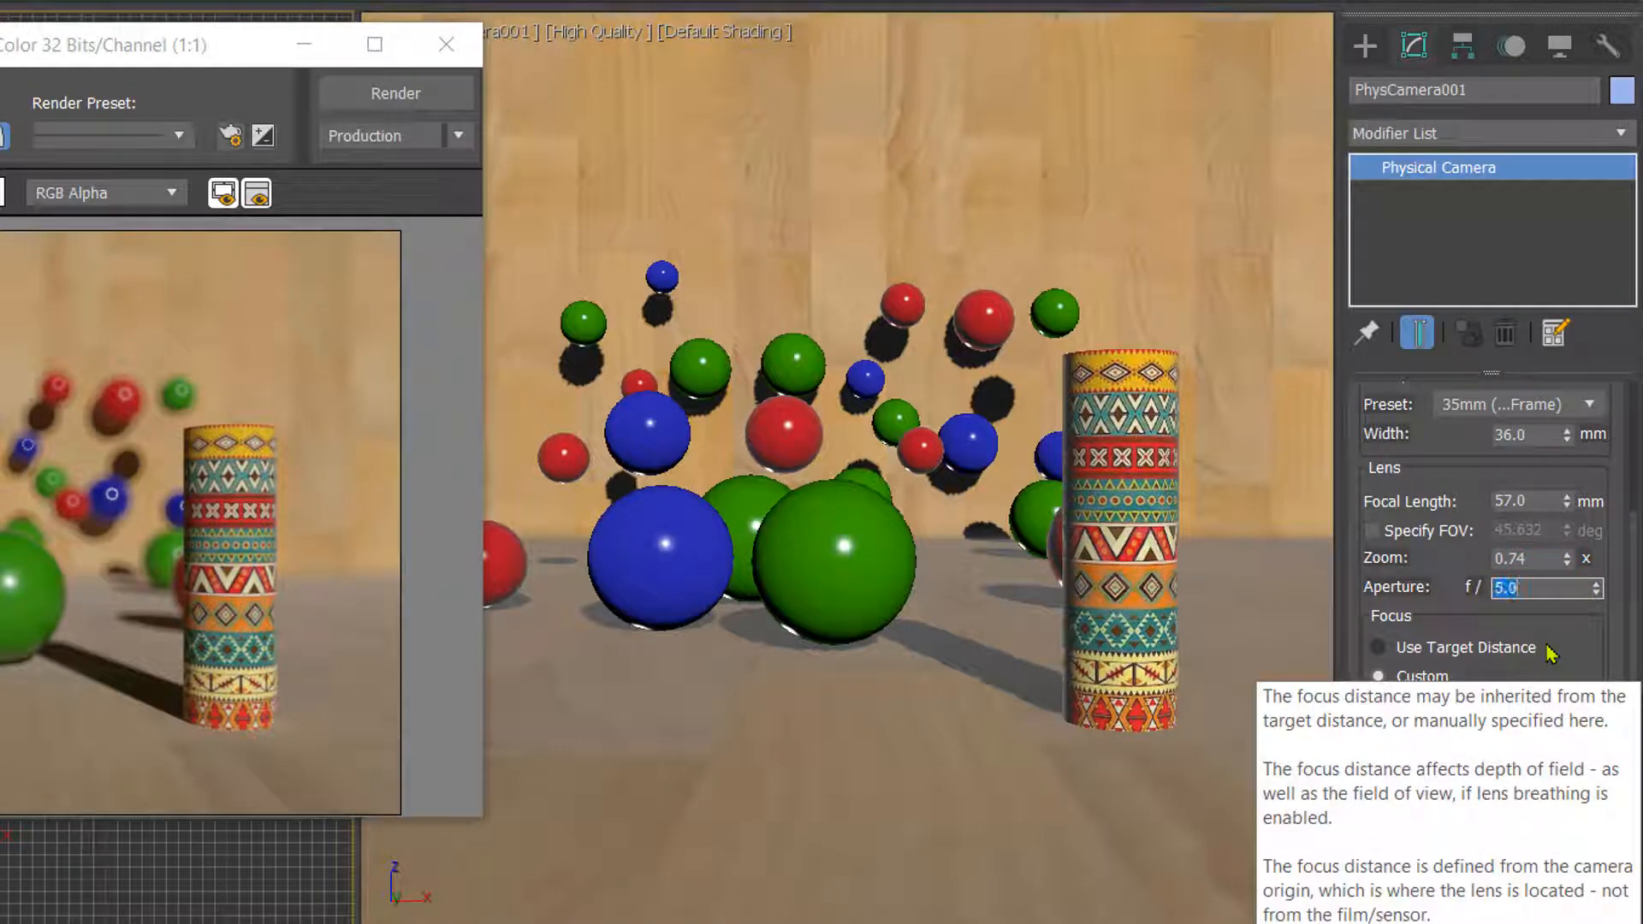
left_click_drag(1539, 597, 1454, 591)
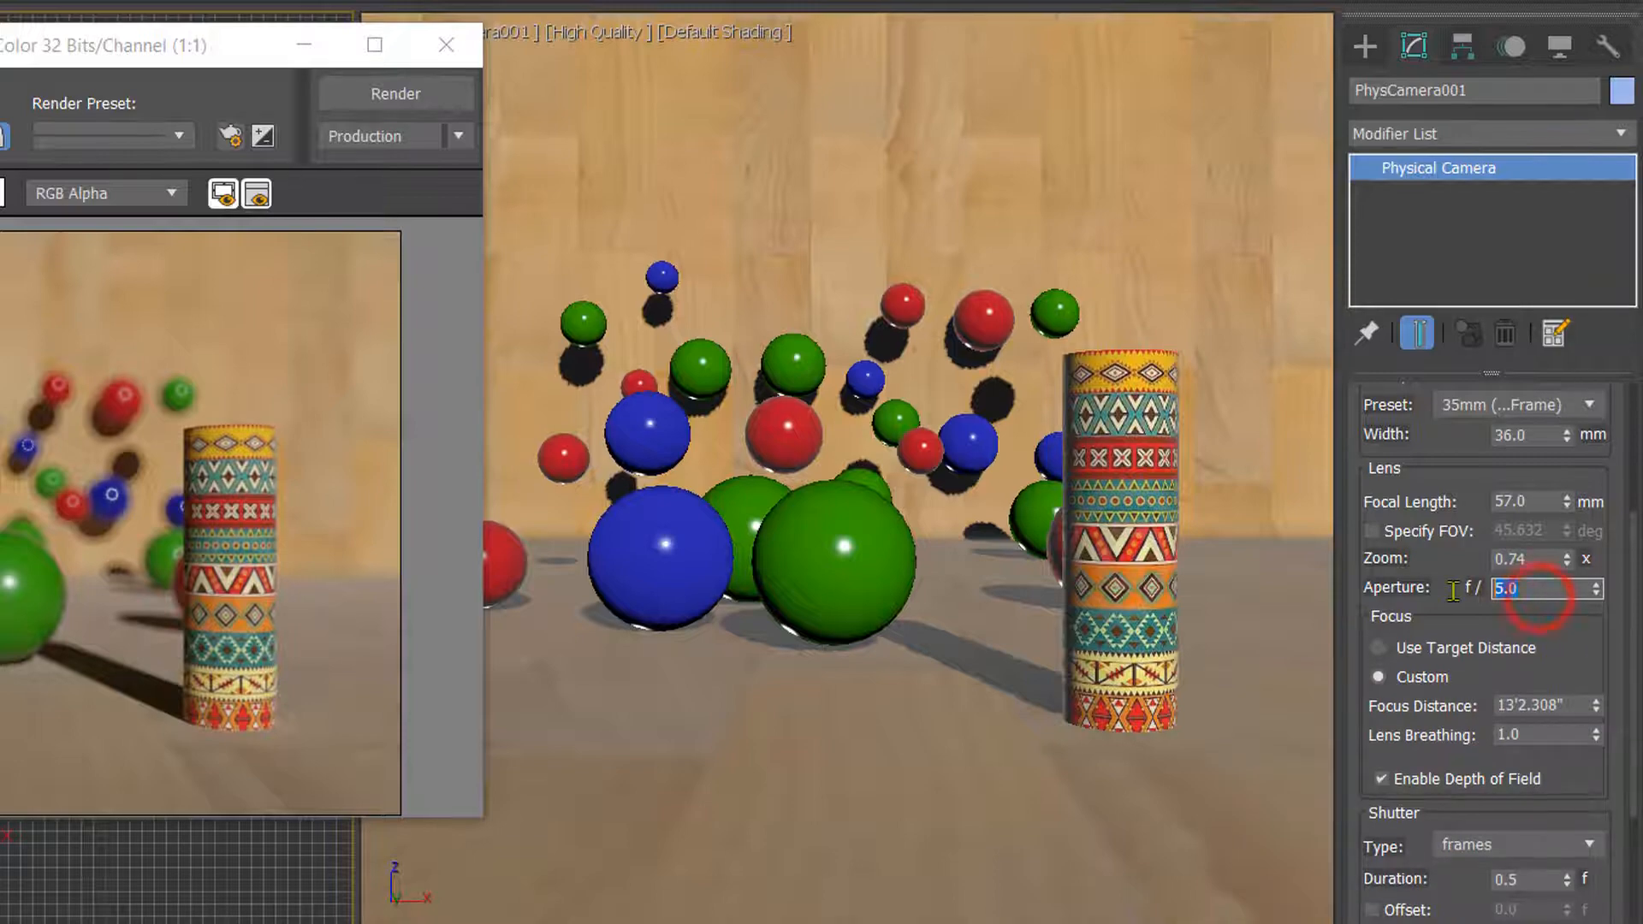
type("0")
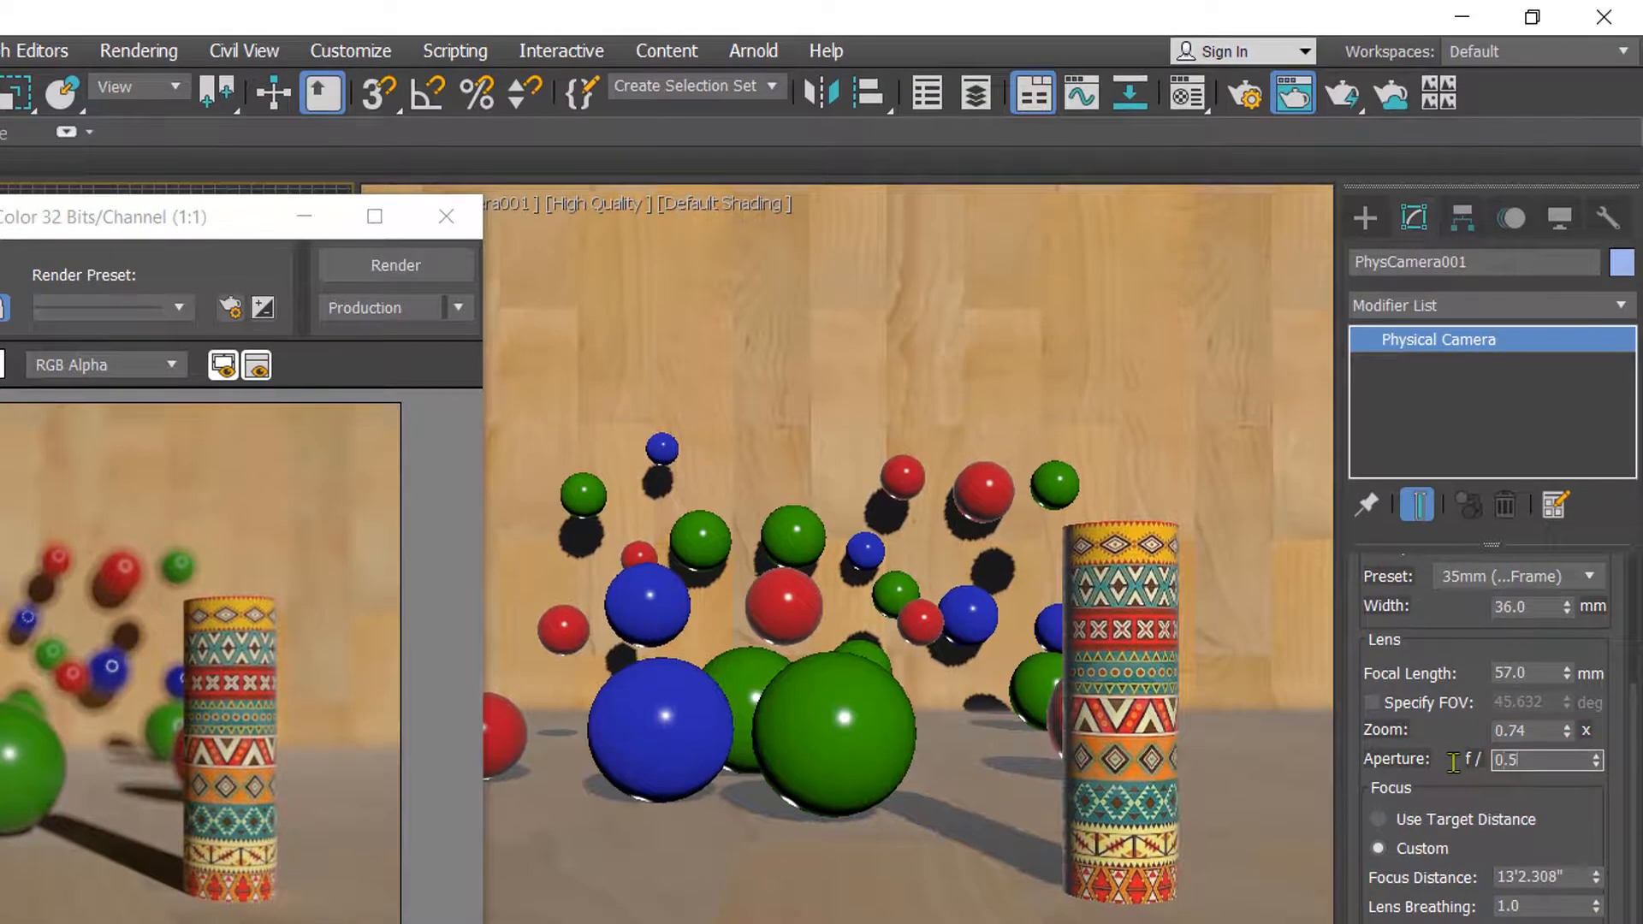
type(".5")
key("Return")
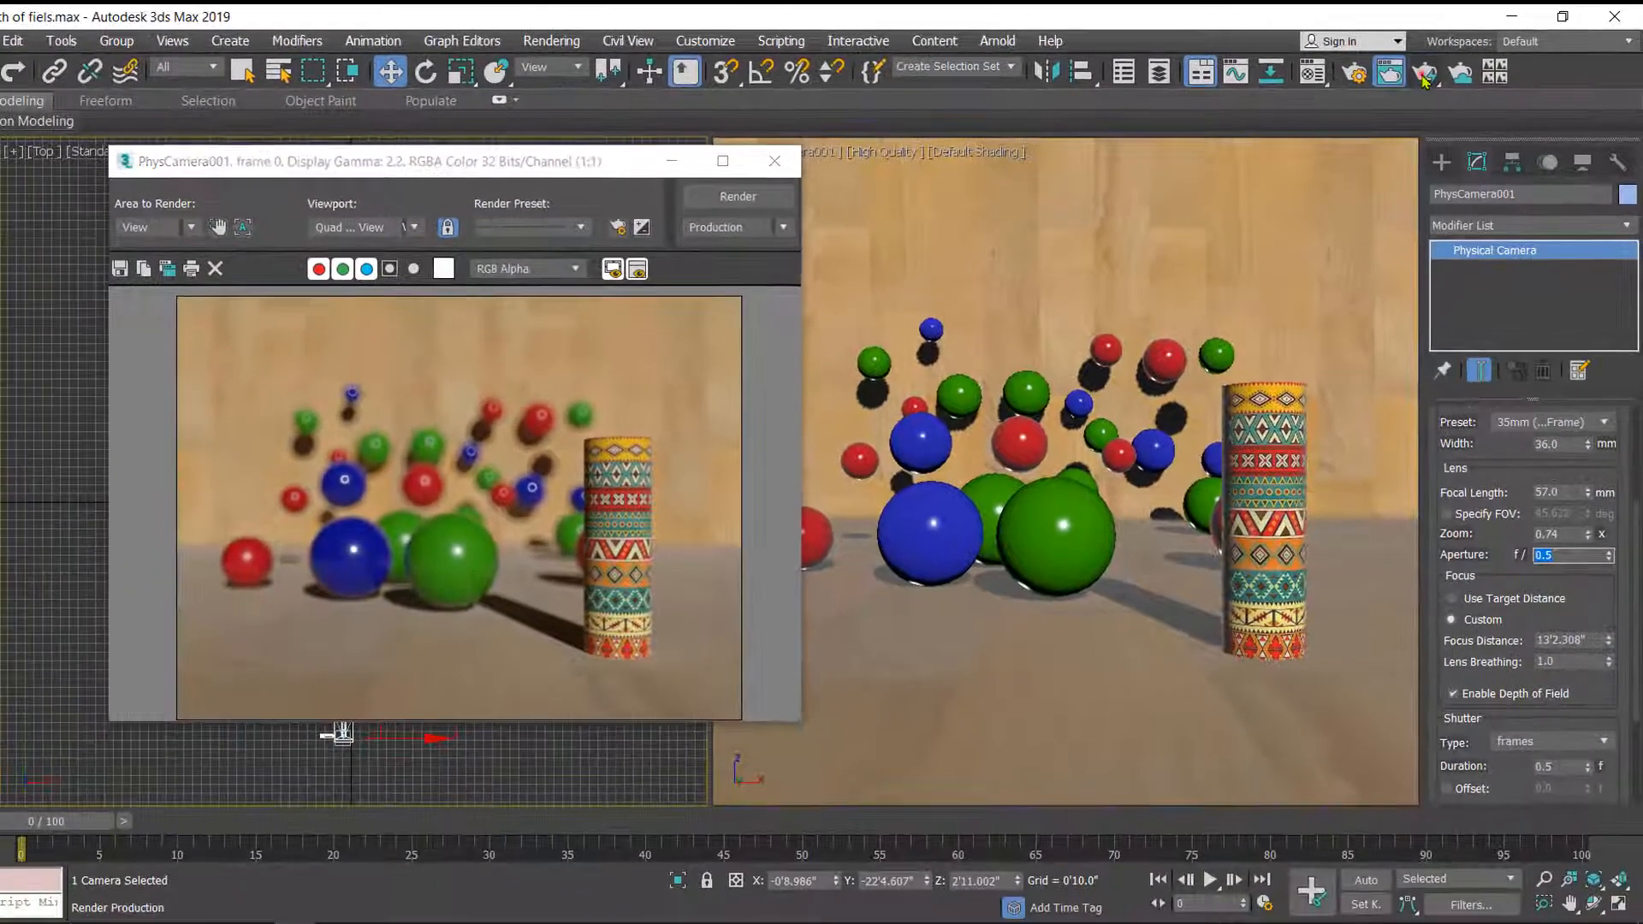
left_click(1424, 75)
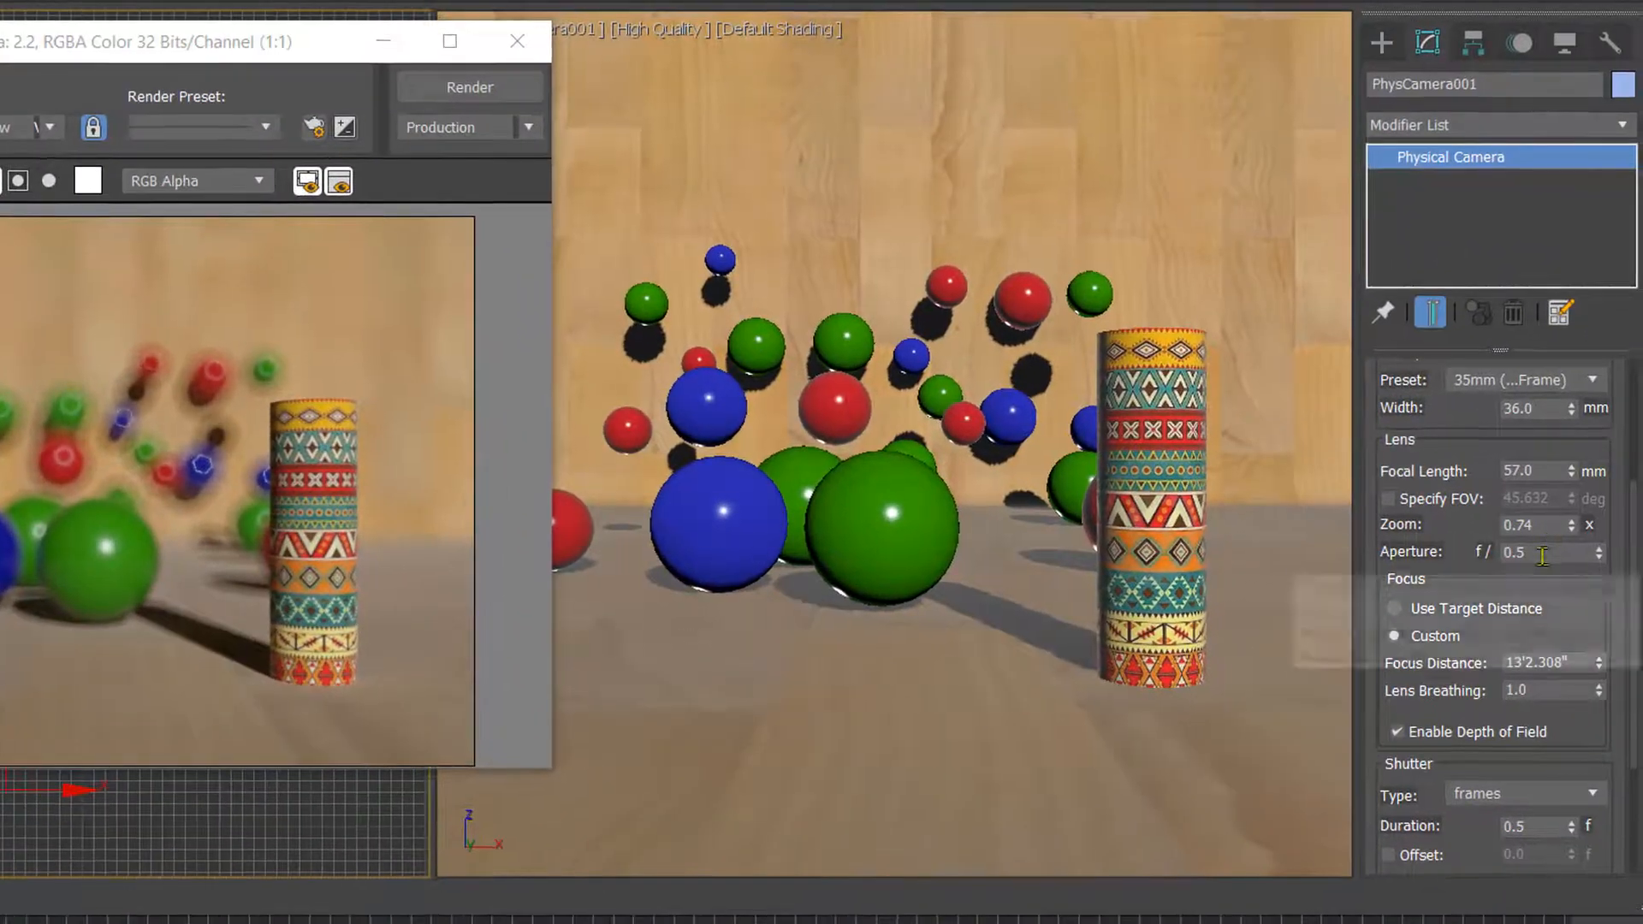
Set the physical camera's aperture to f/0.1
double_click(1618, 556)
double_click(1549, 554)
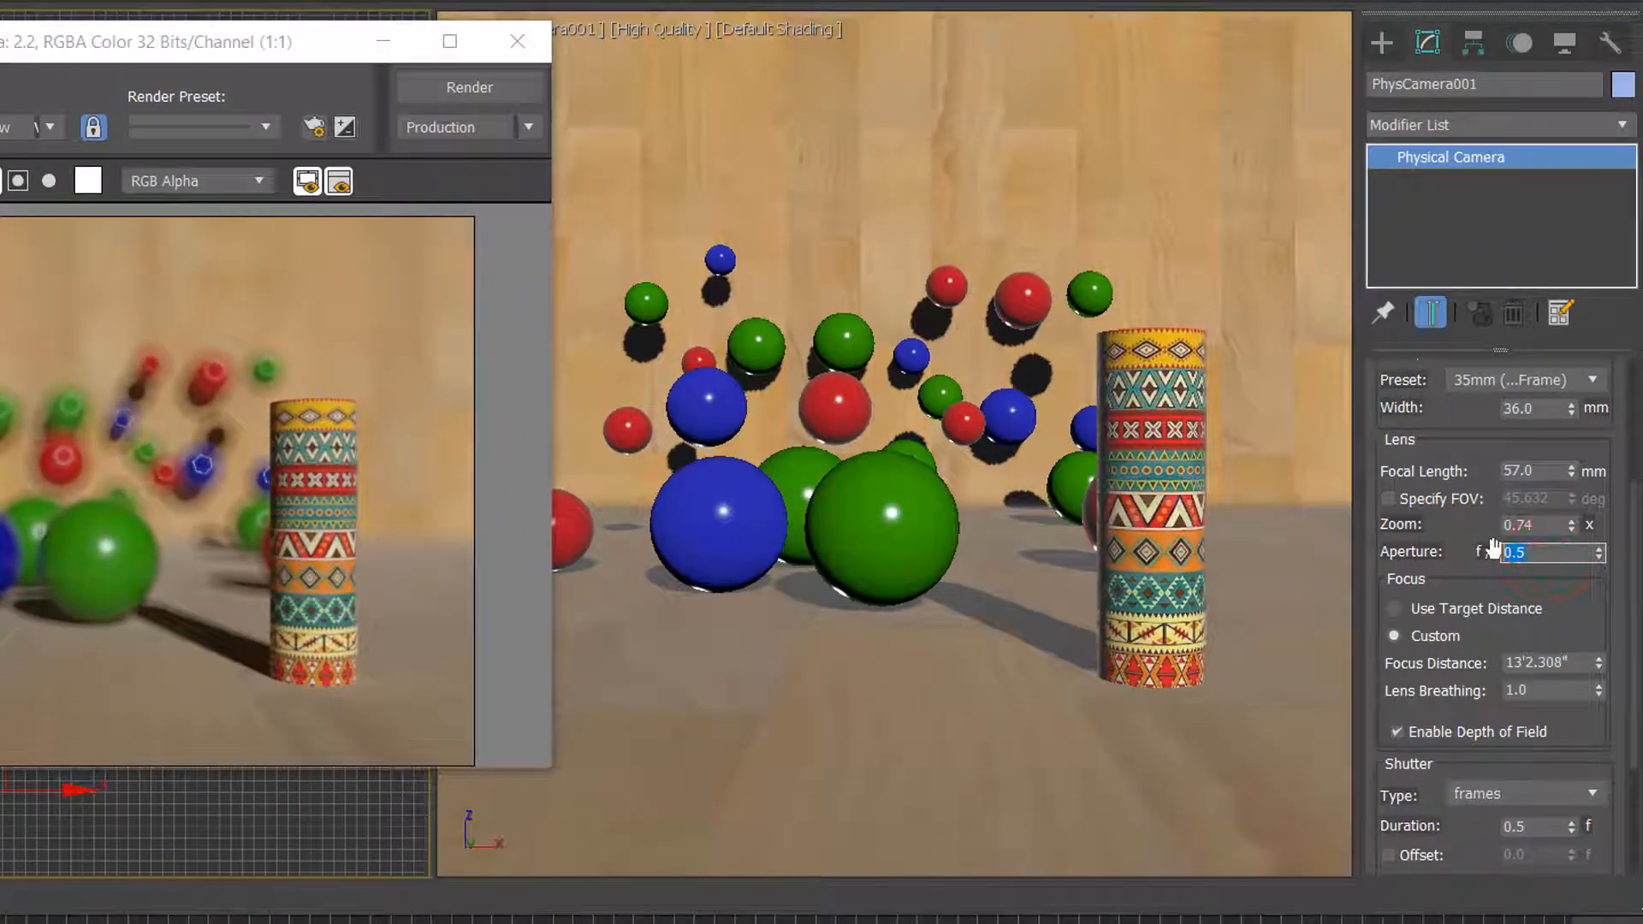
type("0.1")
key("Return")
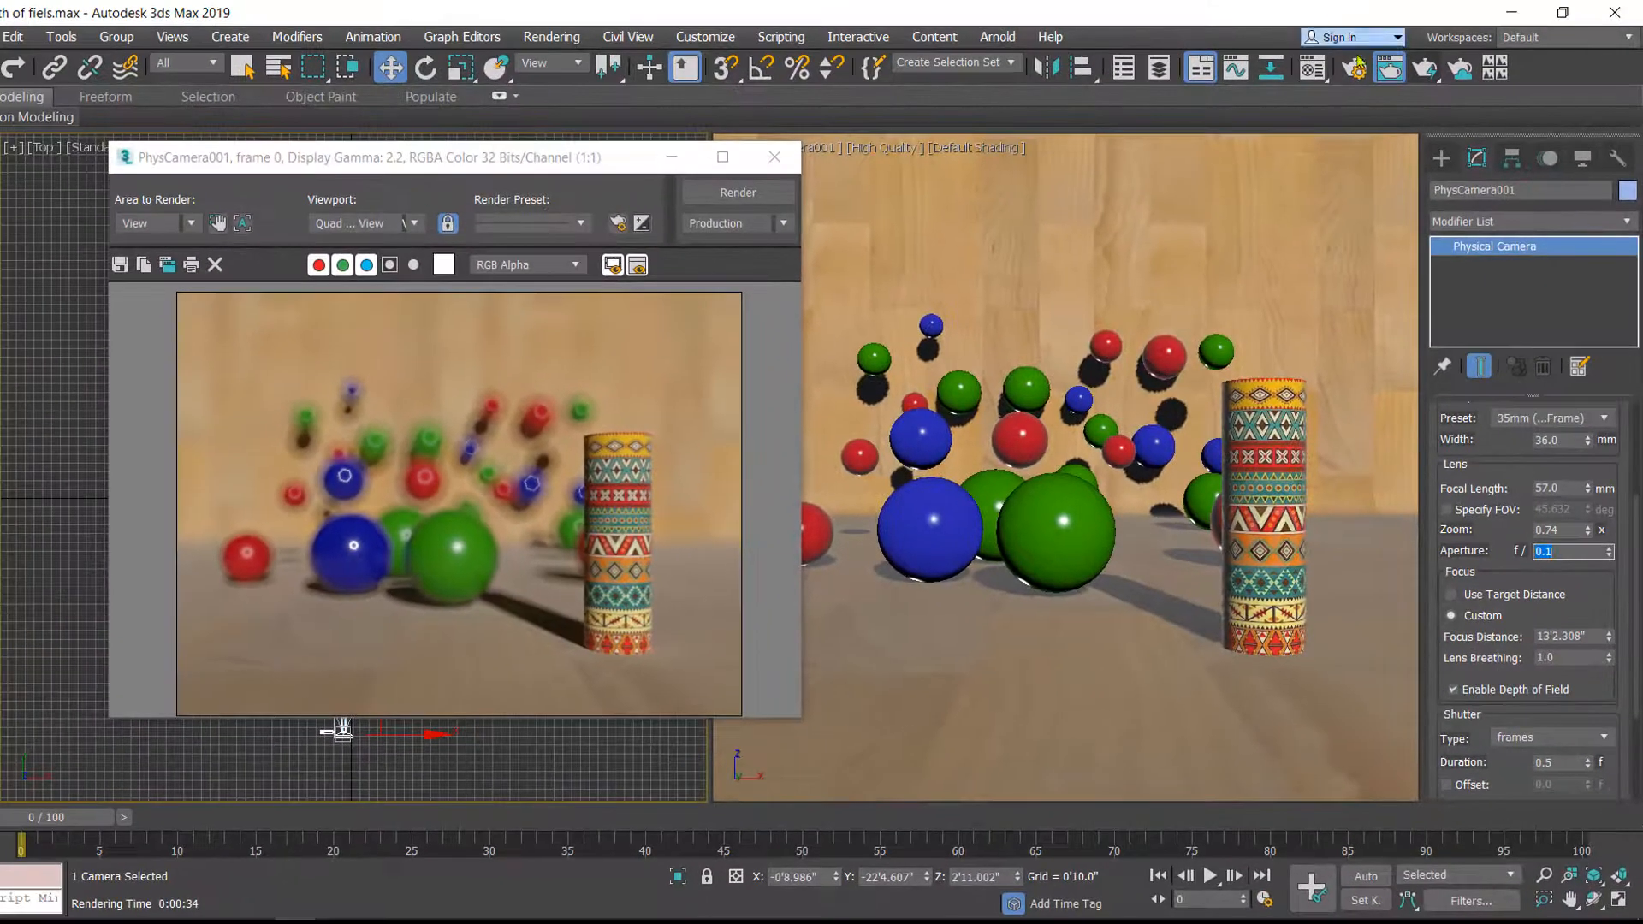
Render the camera view, examine the bladed bokeh highlights on the blurred spheres up close, and close the rendered frame
left_click(1421, 70)
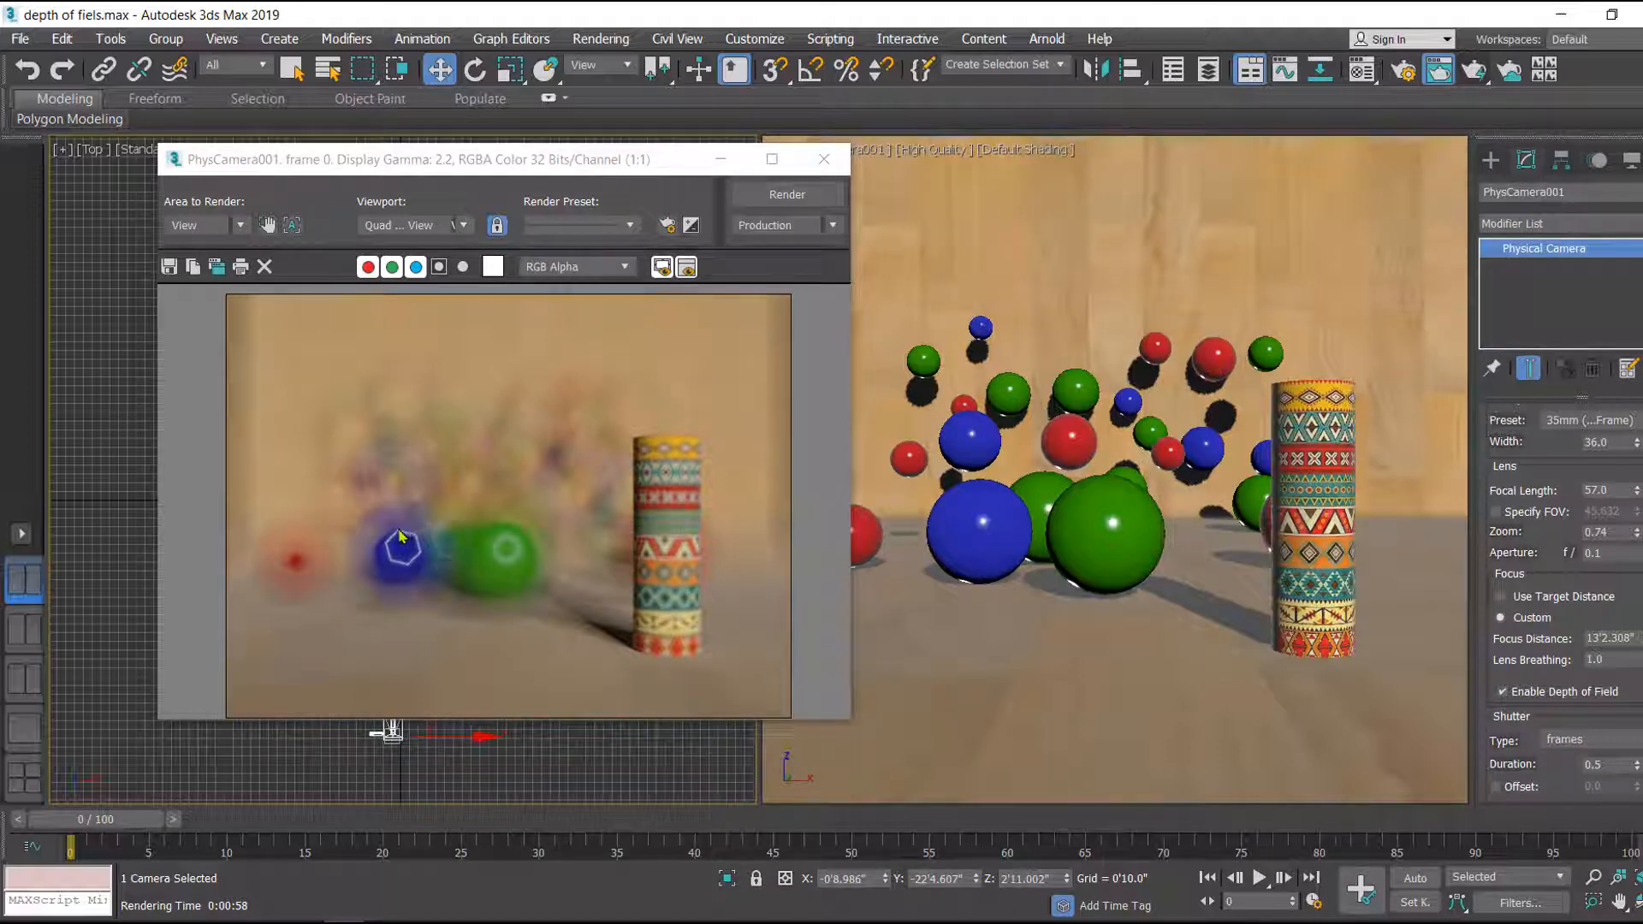
scroll(390, 512, "up", 1)
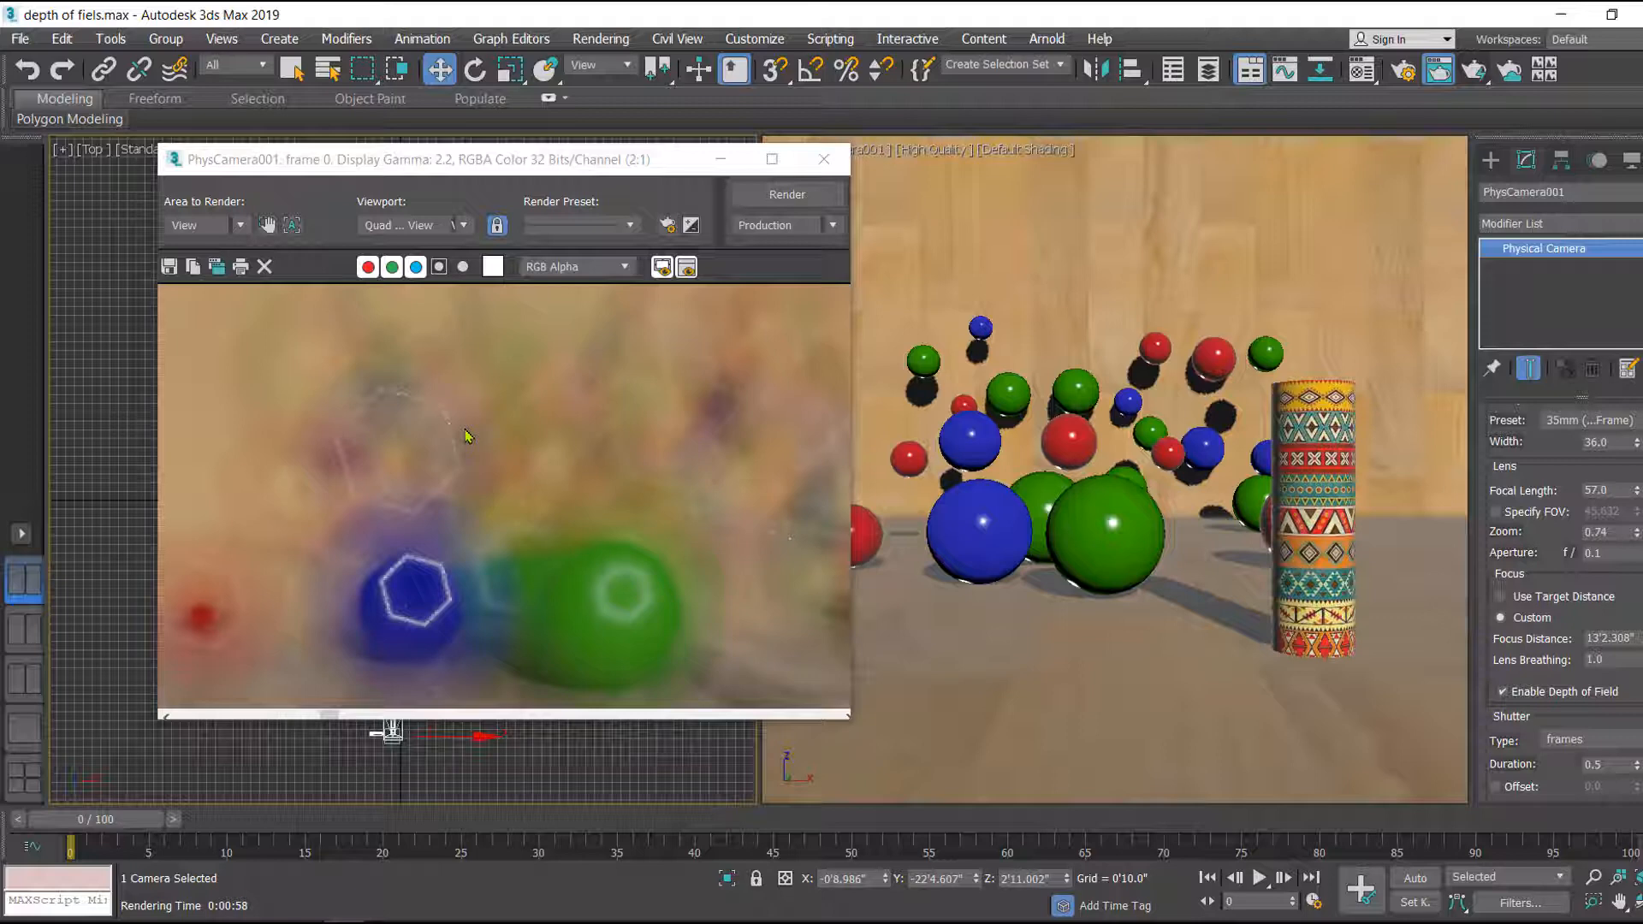
scroll(467, 436, "down", 1)
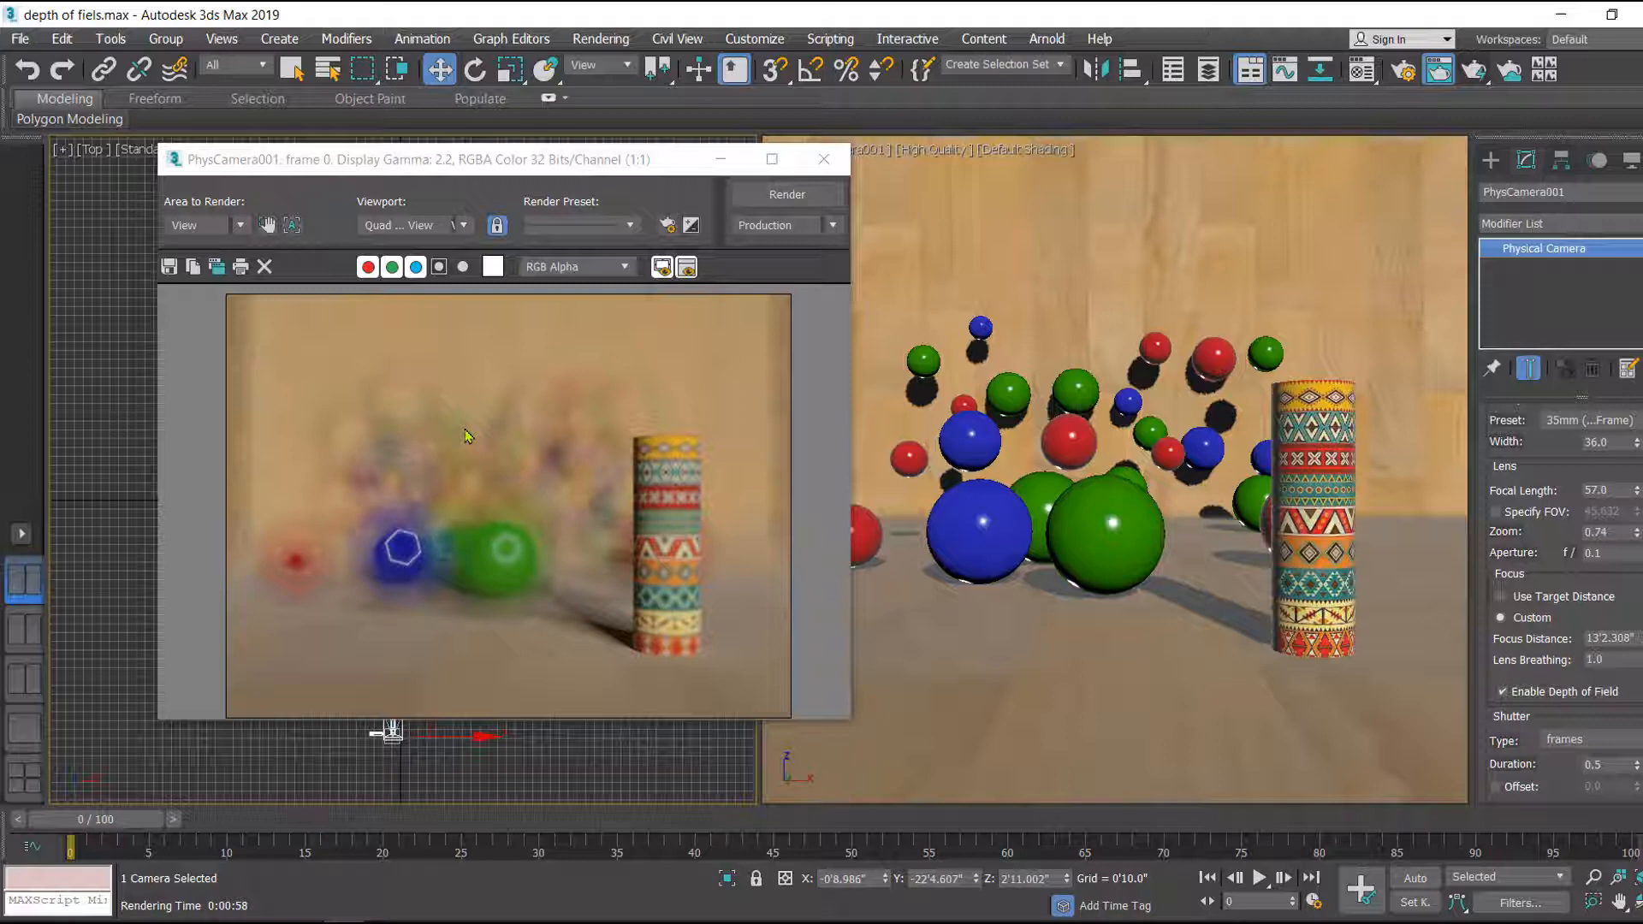
left_click(826, 160)
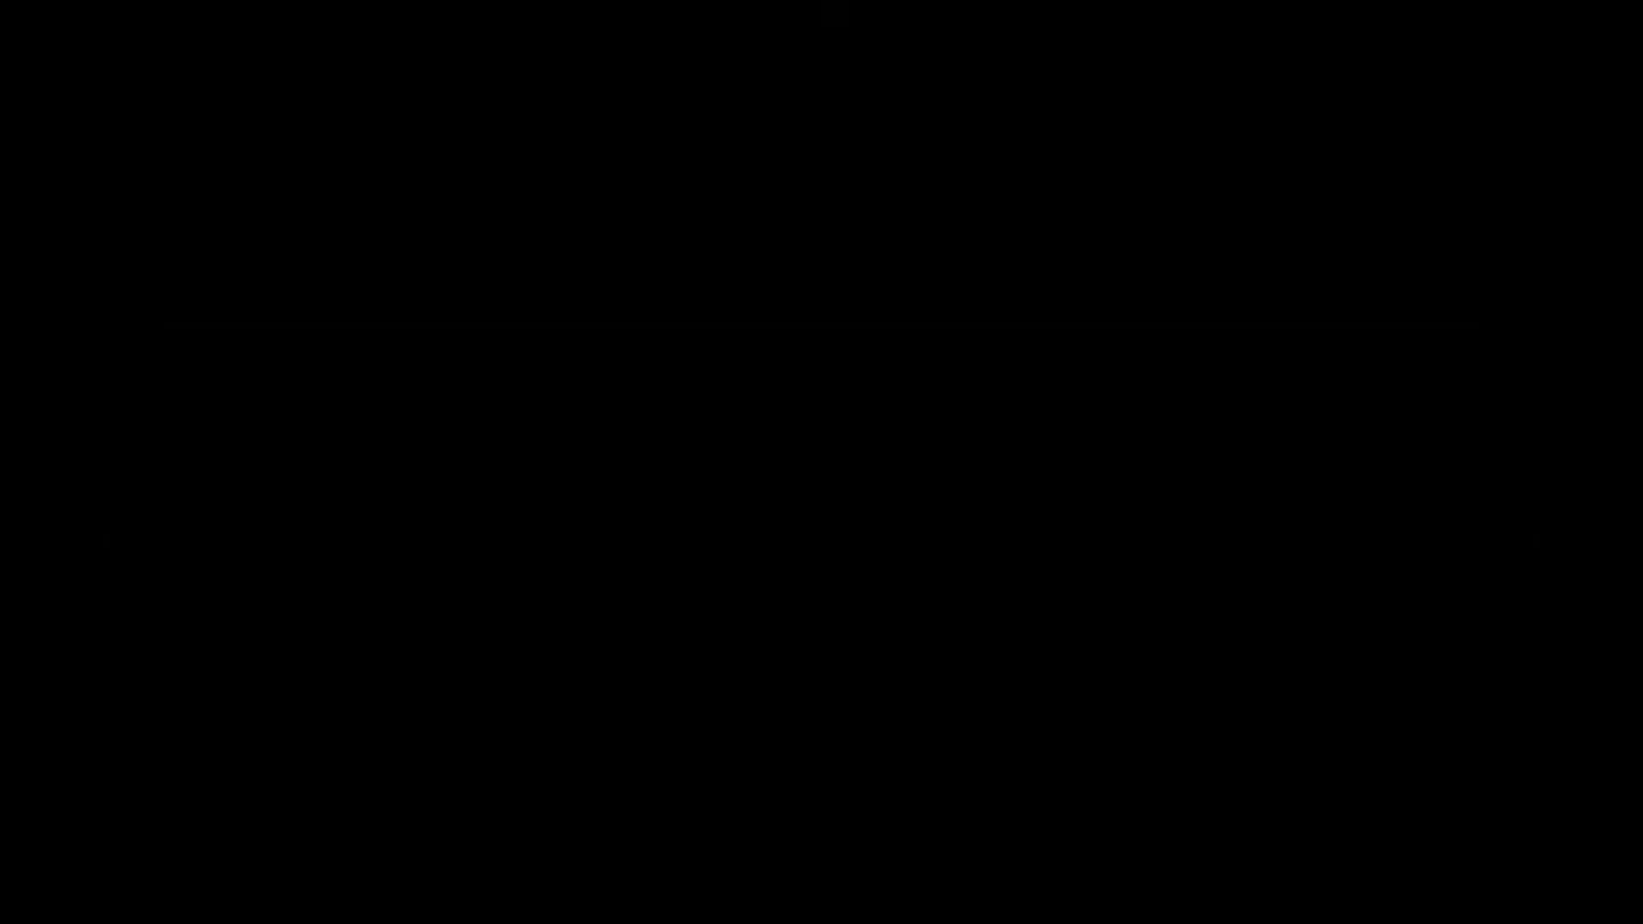